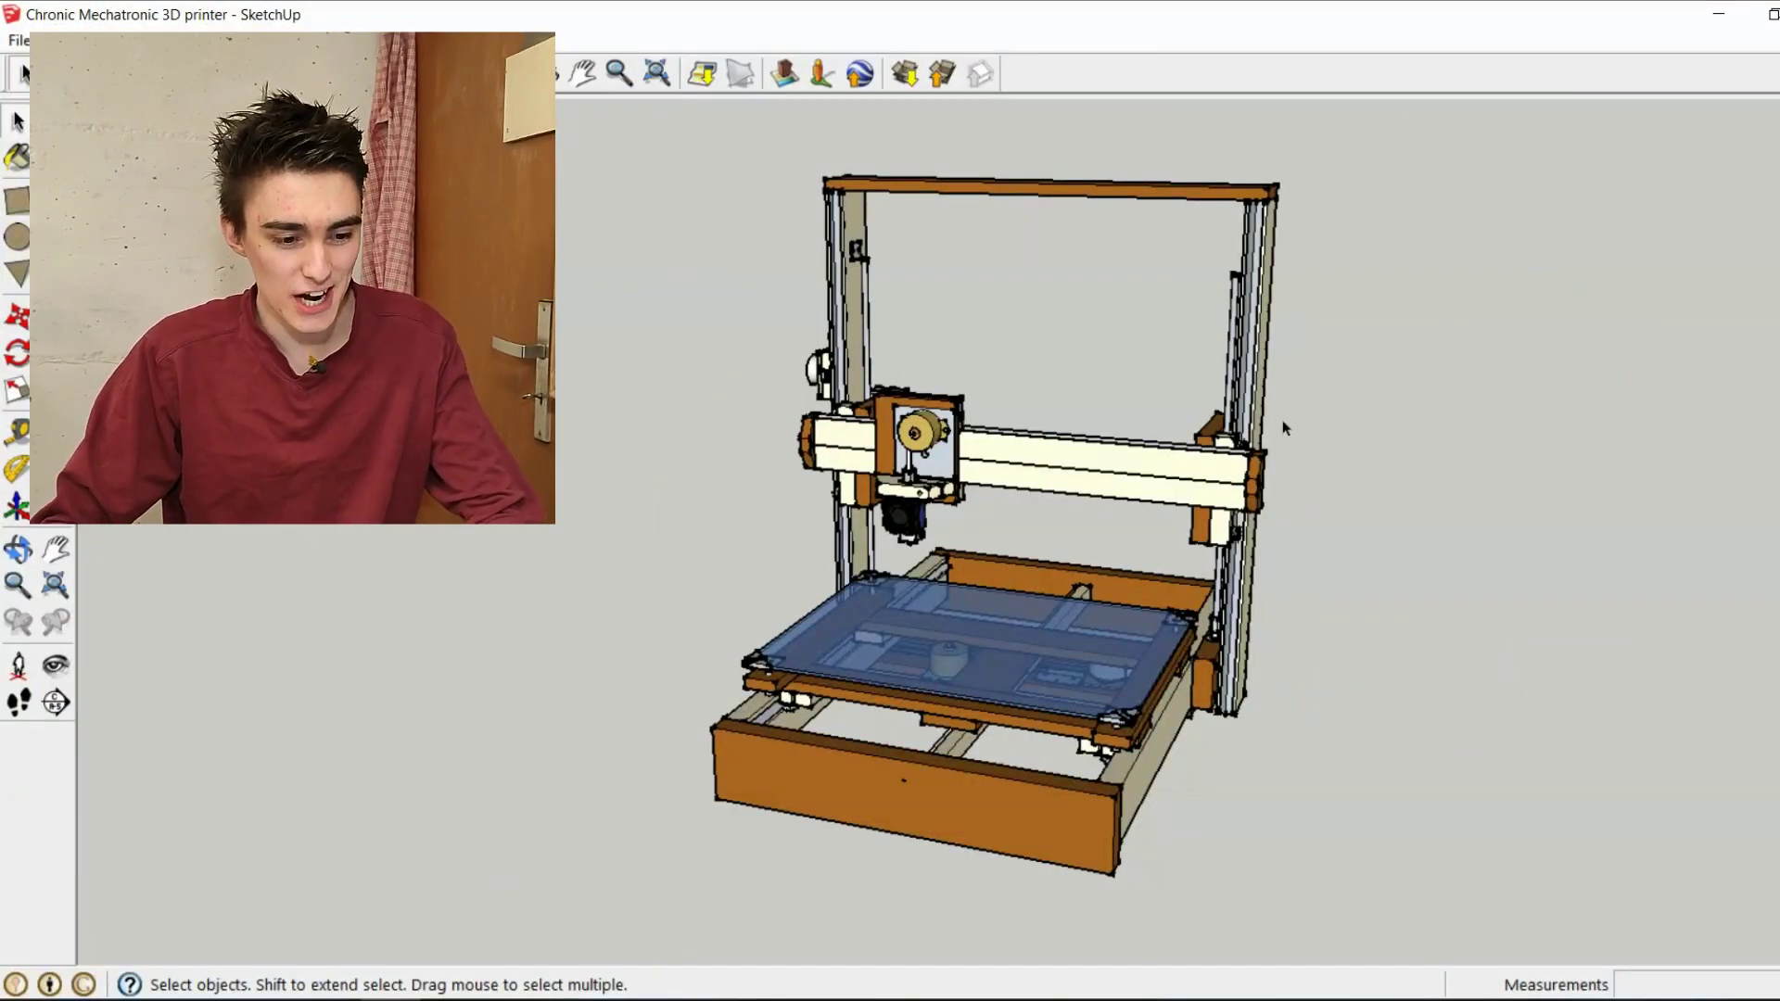
# - Examine the printer frame from the front and below, focusing on the underside belt drive with its green pulleys
pyautogui.moveTo(1262, 639); pyautogui.dragTo(1160, 485, button='middle')
pyautogui.keyDown('shift'); pyautogui.moveTo(1071, 621); pyautogui.dragTo(1036, 554, button='middle'); pyautogui.keyUp('shift')
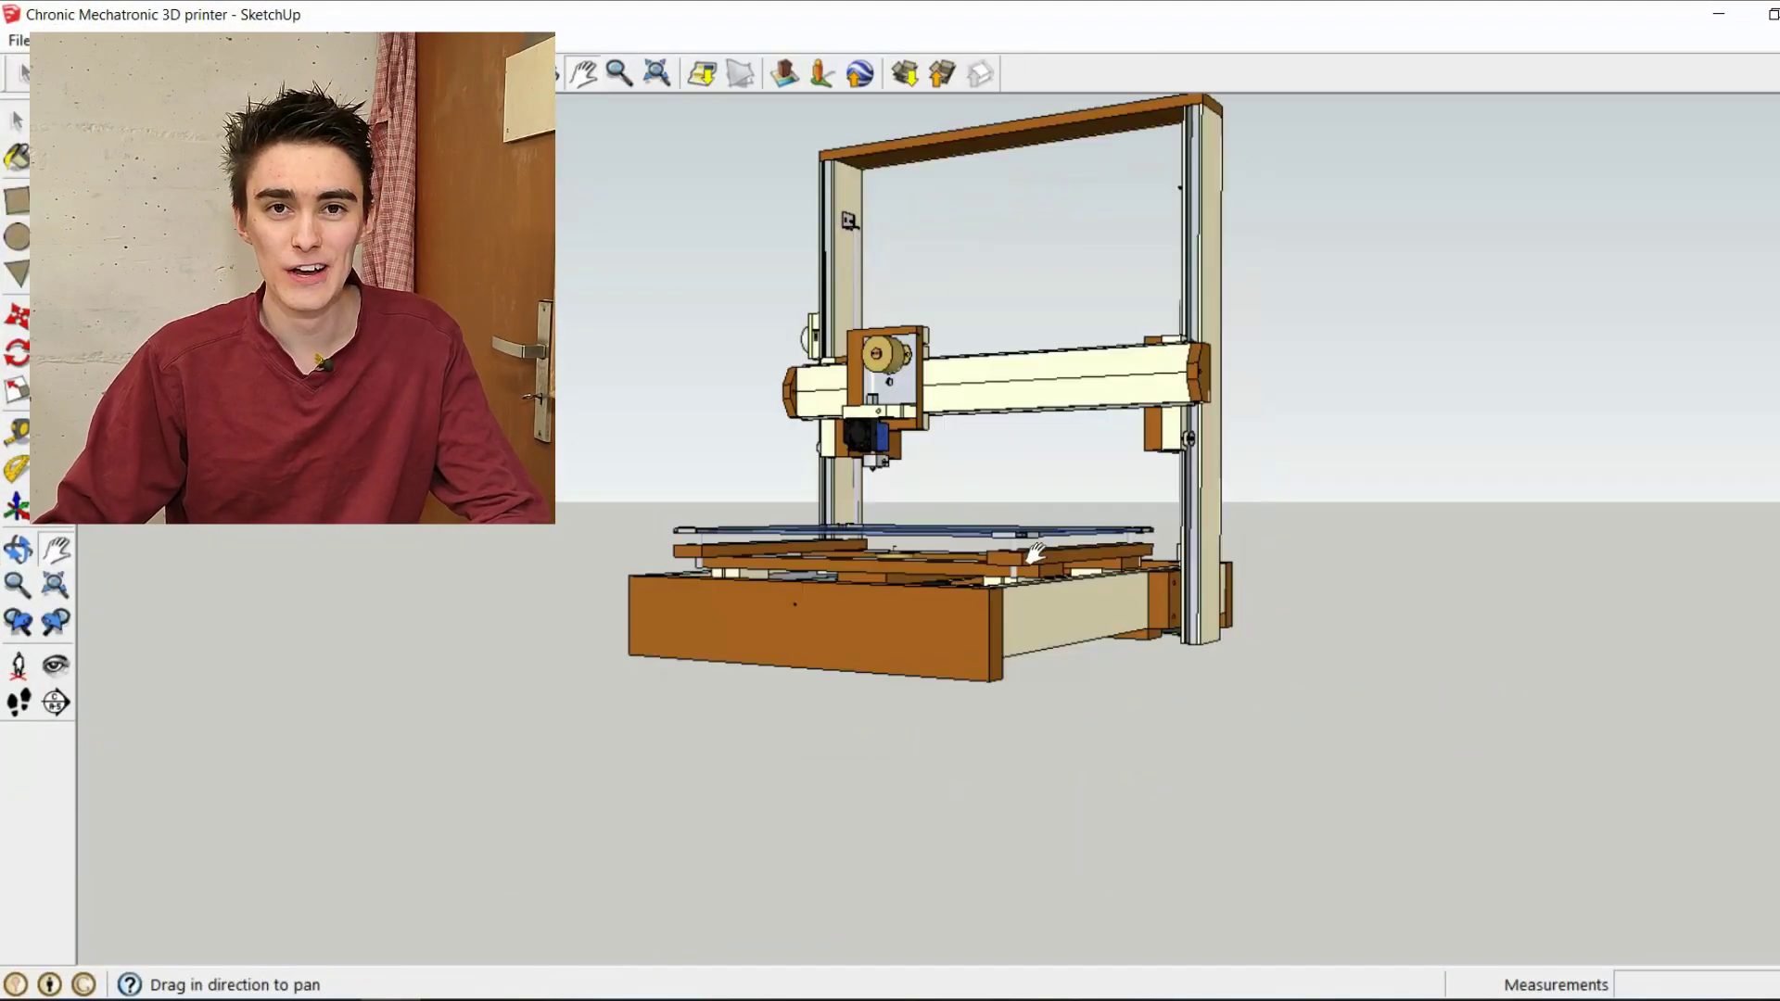
pyautogui.moveTo(1004, 723); pyautogui.dragTo(1014, 395, button='middle')
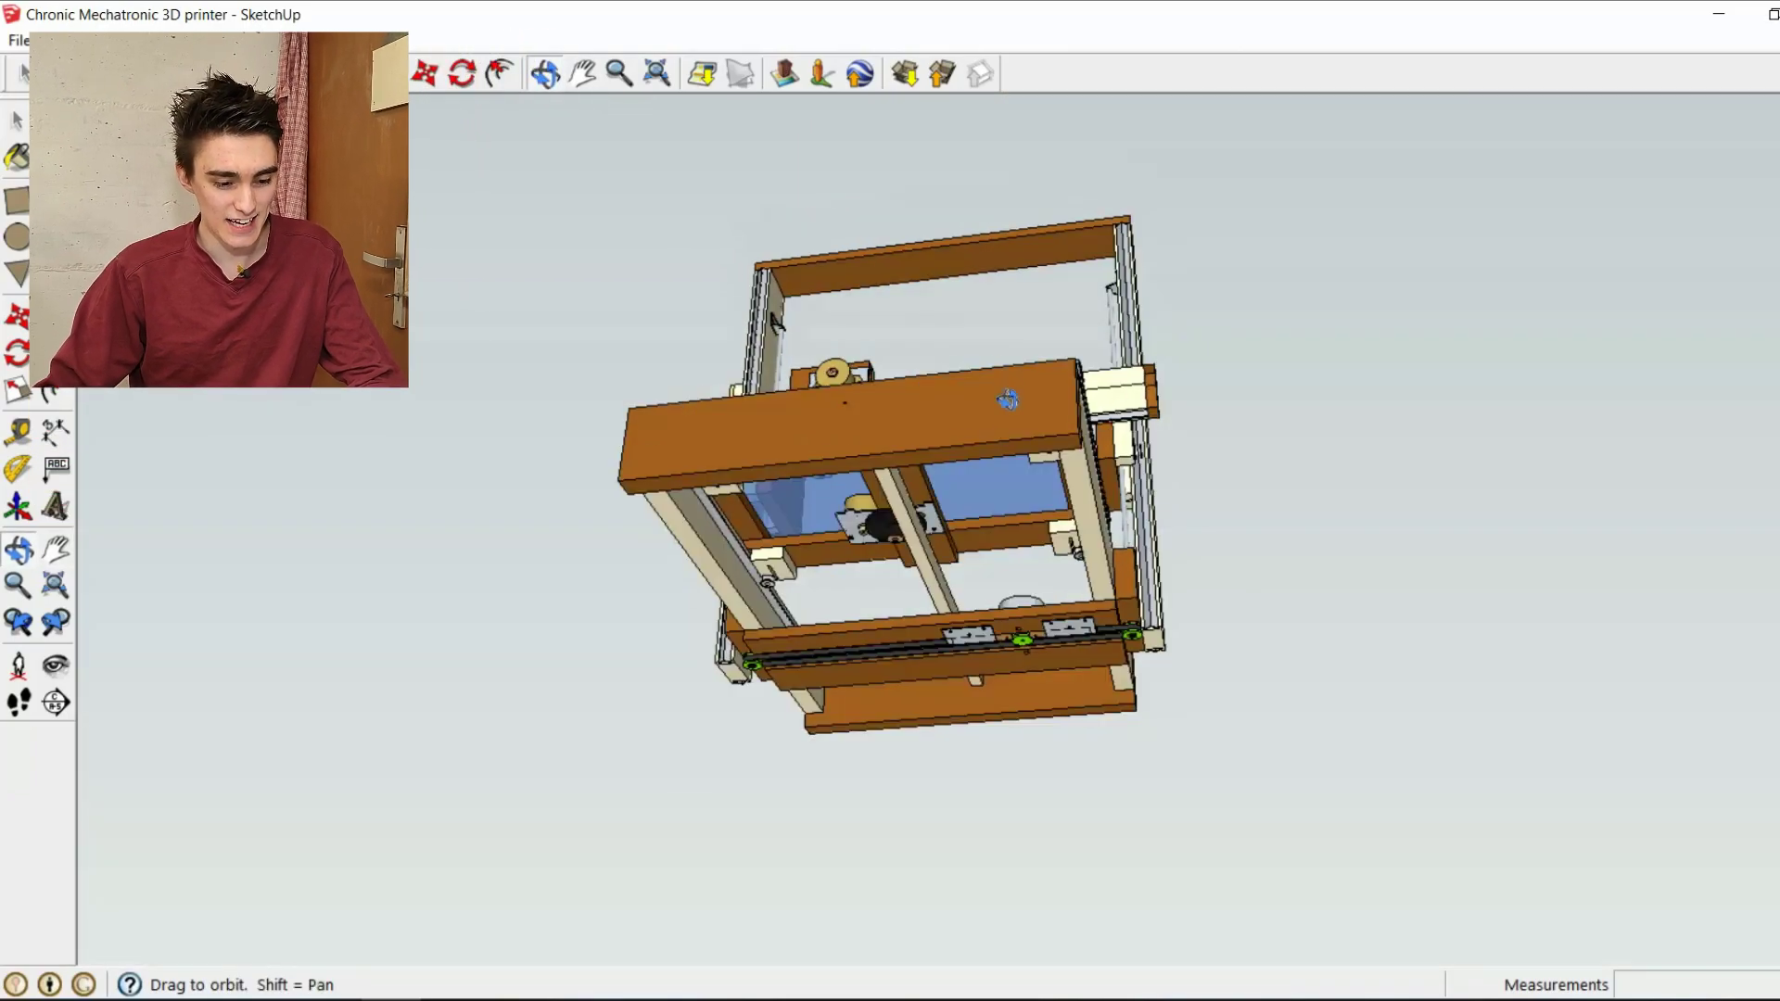
pyautogui.scroll(6, 1031, 620)
pyautogui.keyDown('shift'); pyautogui.moveTo(1037, 619); pyautogui.dragTo(789, 482, button='middle'); pyautogui.keyUp('shift')
pyautogui.keyDown('shift'); pyautogui.moveTo(789, 482); pyautogui.dragTo(806, 742, button='middle'); pyautogui.keyUp('shift')
pyautogui.keyDown('shift'); pyautogui.moveTo(807, 741); pyautogui.dragTo(932, 630, button='middle'); pyautogui.keyUp('shift')
pyautogui.moveTo(932, 631); pyautogui.dragTo(1031, 742, button='middle')
pyautogui.moveTo(1032, 742); pyautogui.dragTo(846, 632)
pyautogui.scroll(2, 844, 630)
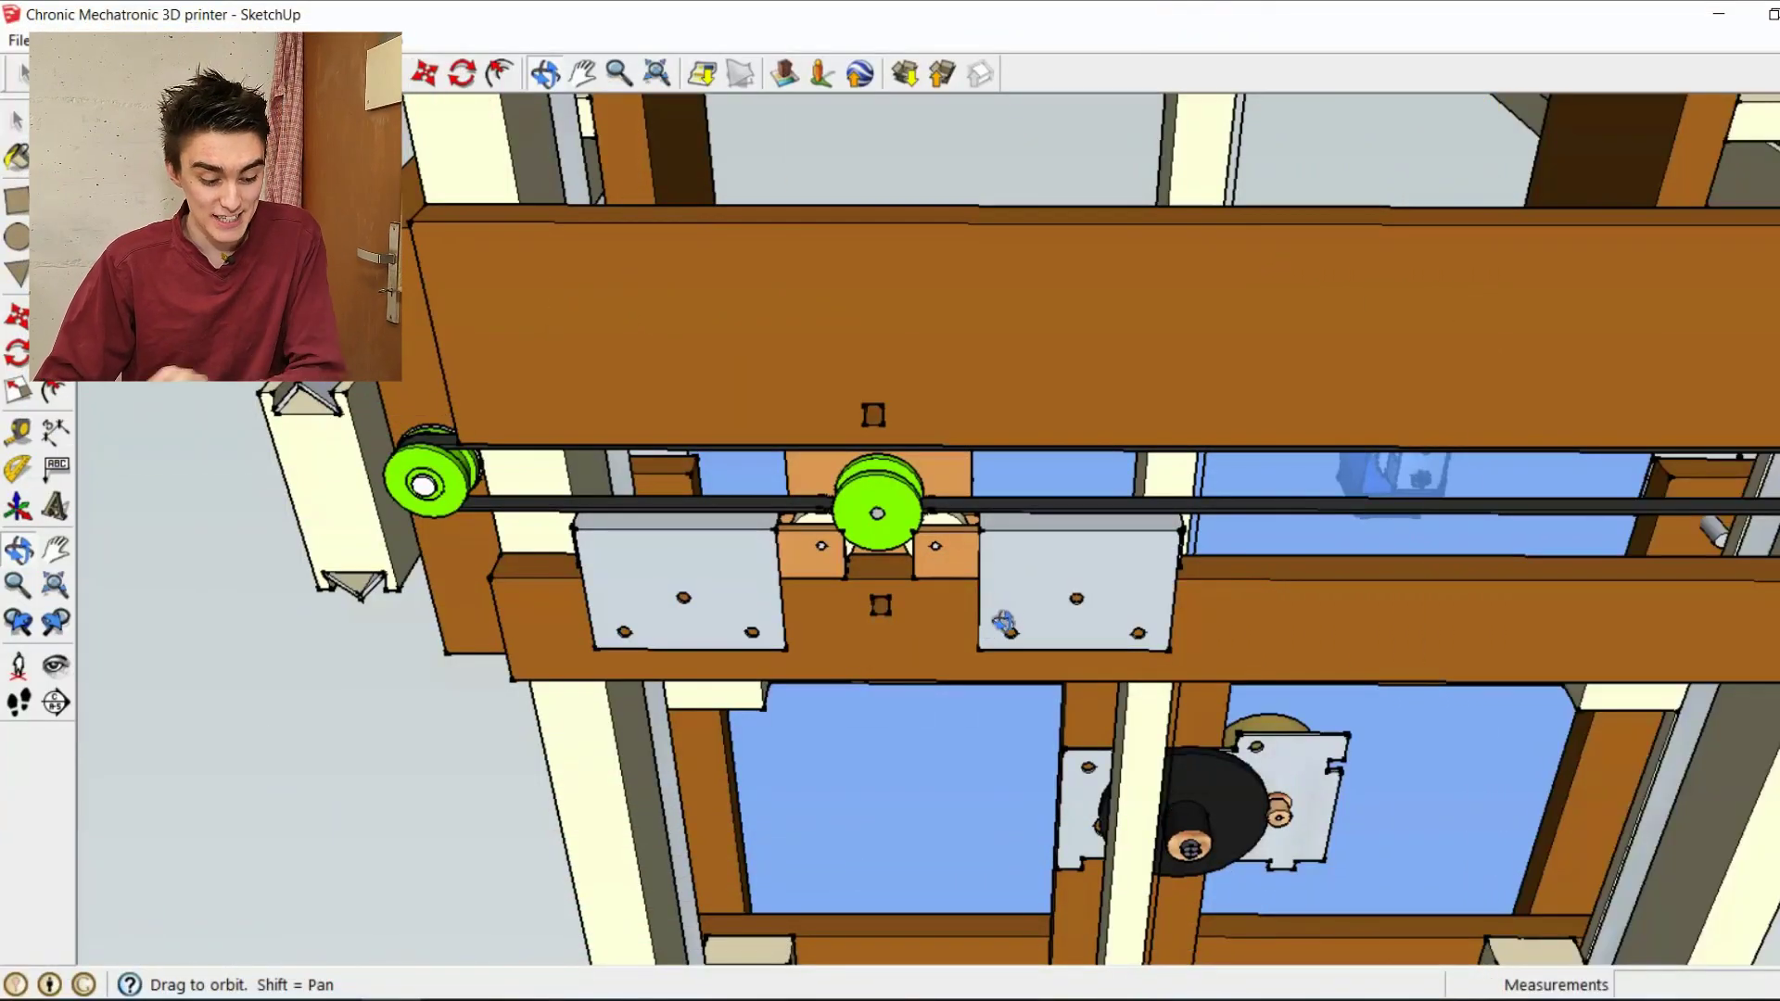
pyautogui.moveTo(1148, 591)
pyautogui.mouseDown()
pyautogui.moveTo(1066, 531)
pyautogui.moveTo(1071, 596)
pyautogui.moveTo(924, 591)
pyautogui.moveTo(974, 516)
pyautogui.mouseUp()
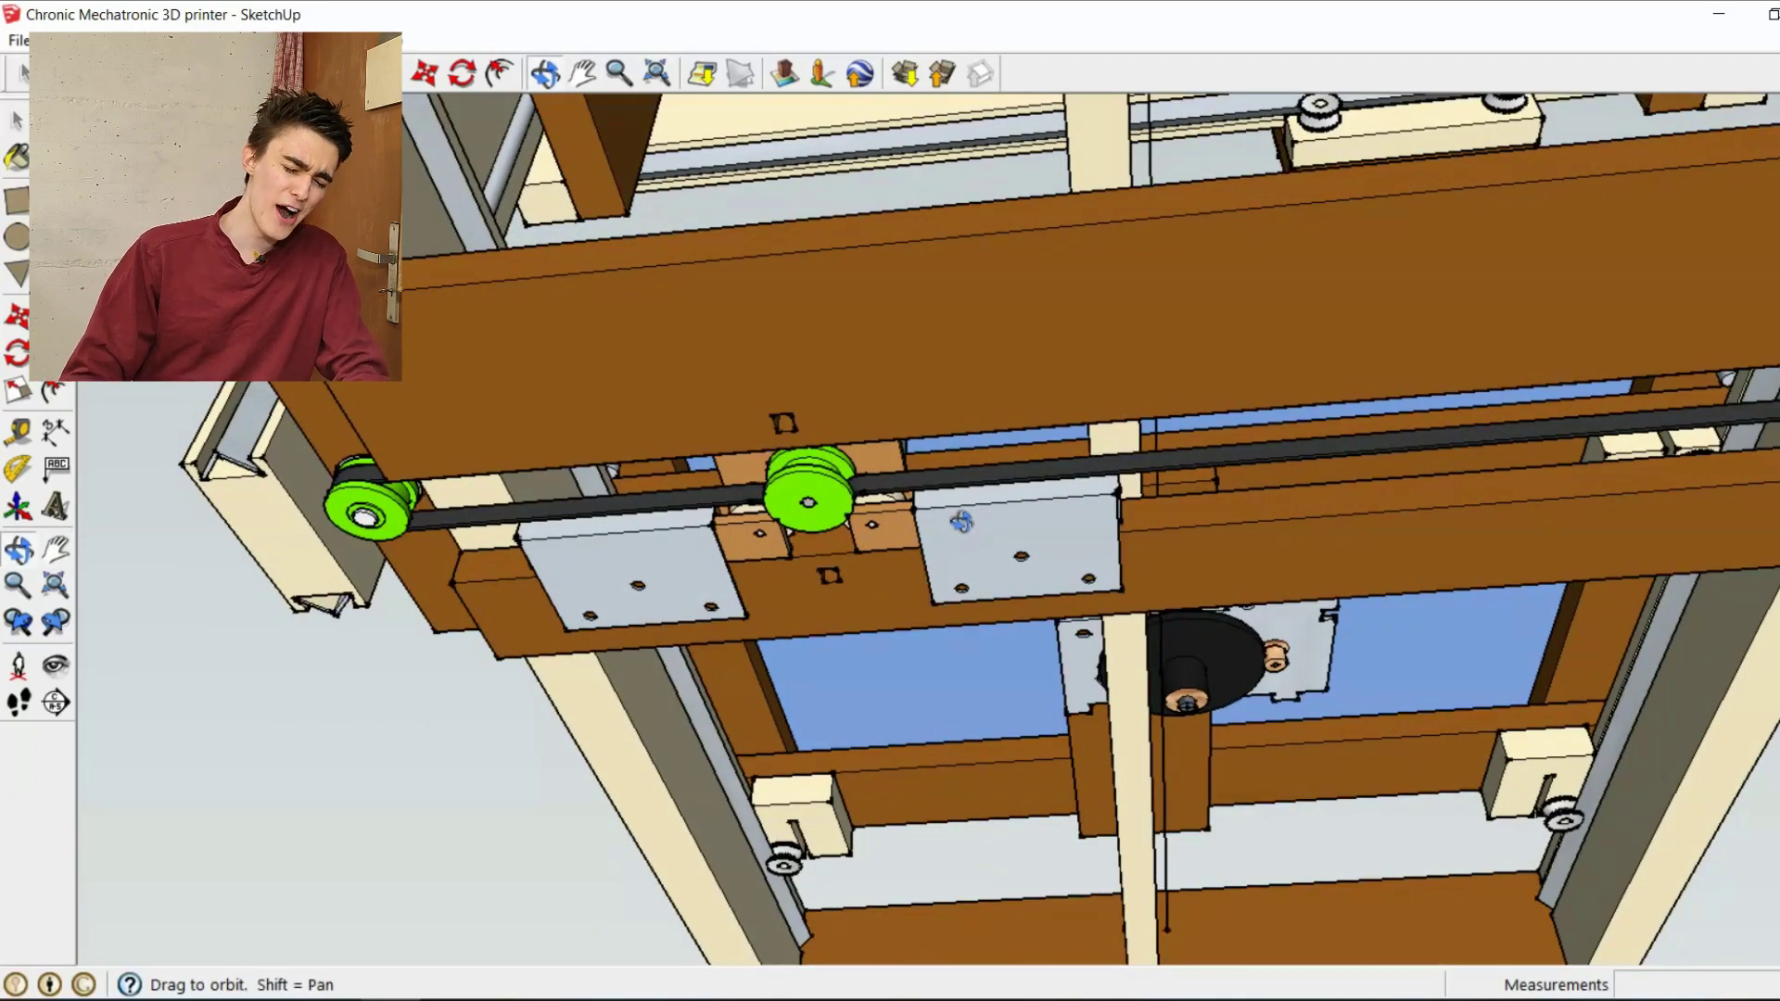
pyautogui.moveTo(941, 521)
pyautogui.mouseDown(button='middle')
pyautogui.moveTo(1017, 485)
pyautogui.moveTo(949, 513)
pyautogui.moveTo(974, 566)
pyautogui.moveTo(1161, 579)
pyautogui.moveTo(1125, 596)
pyautogui.moveTo(1137, 627)
pyautogui.moveTo(1097, 475)
pyautogui.mouseUp(button='middle')
pyautogui.scroll(4, 955, 489)
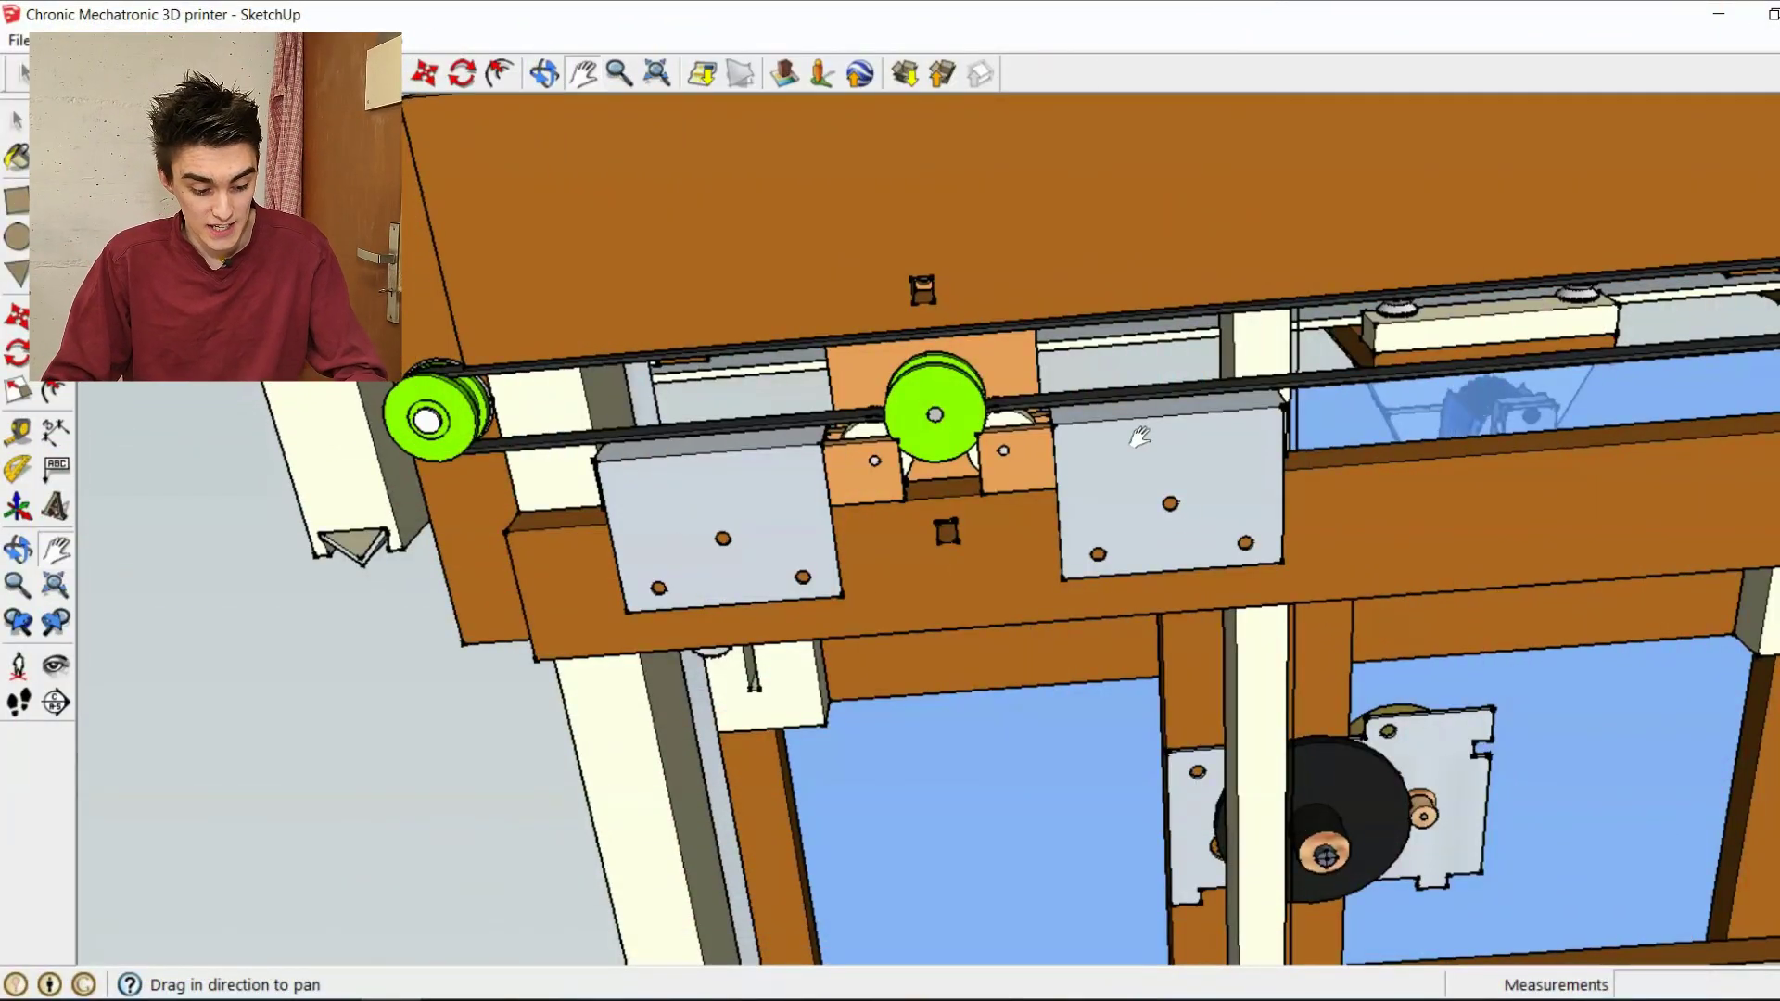
# - Temporarily hide the grey plate beside the central green pulley to expose the wooden block behind it, and restore the plate
pyautogui.moveTo(1062, 430); pyautogui.dragTo(1011, 508, button='middle')
pyautogui.press('space')
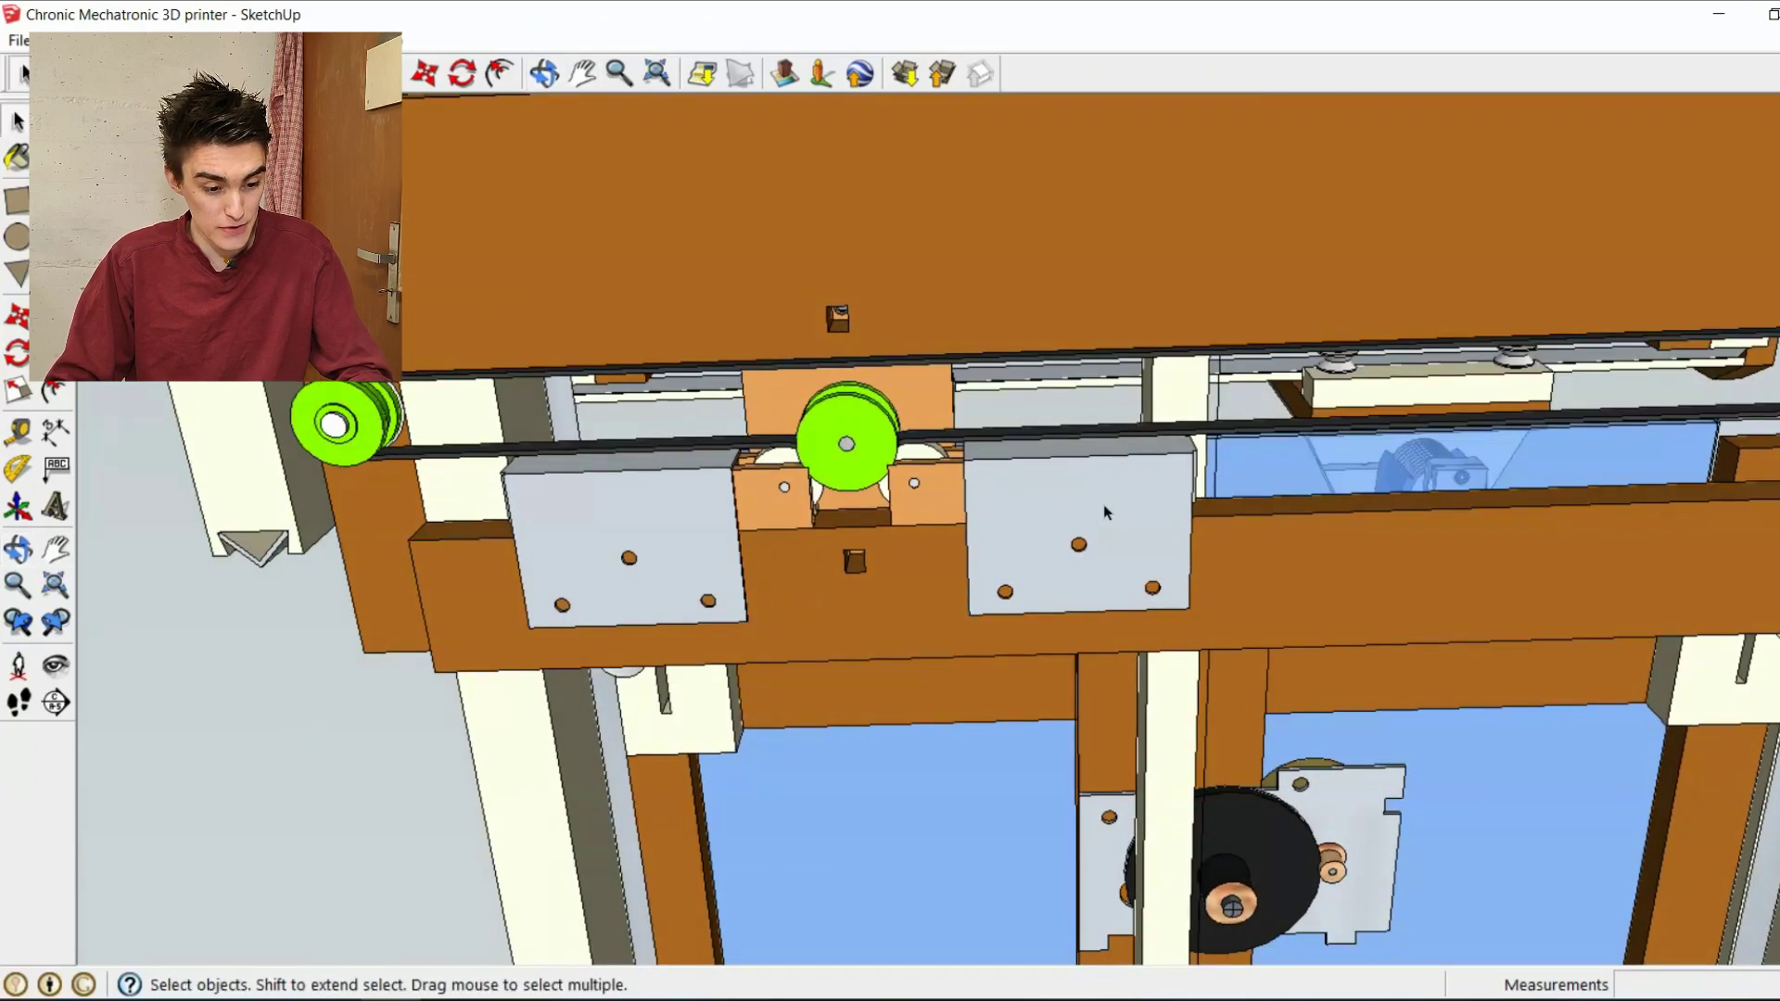
pyautogui.rightClick(1105, 513)
pyautogui.click(1142, 491)
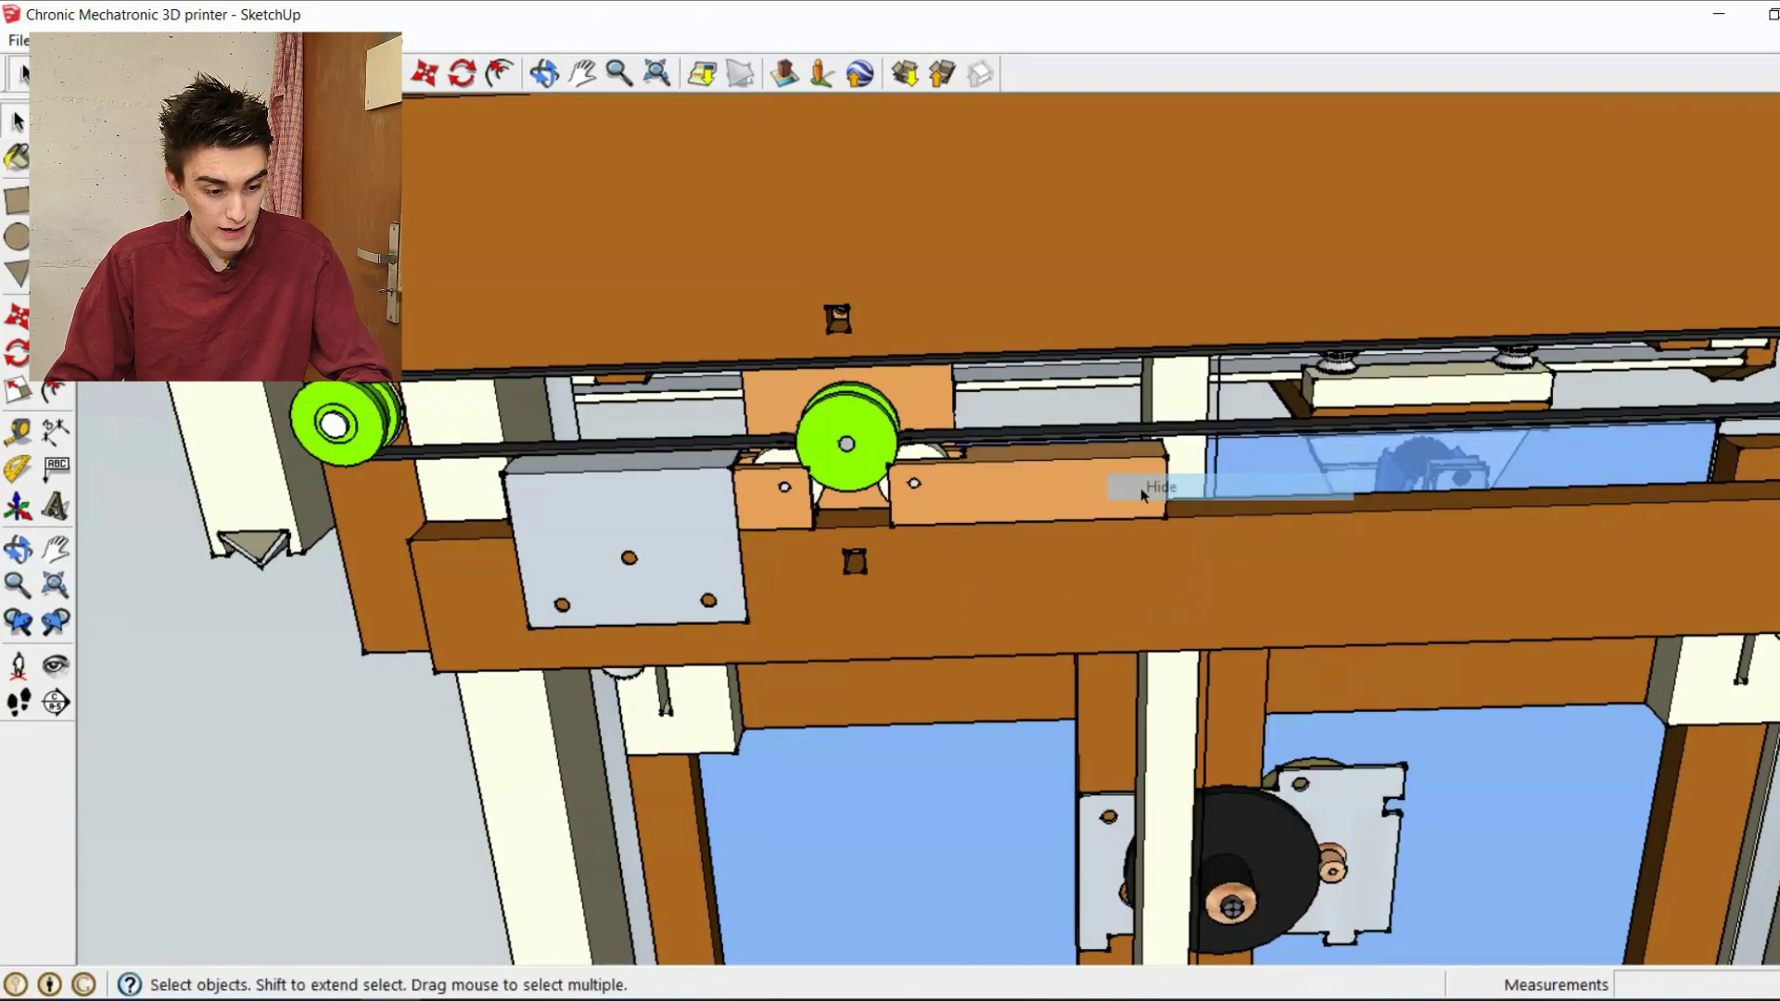
pyautogui.moveTo(1143, 494); pyautogui.dragTo(764, 538, button='middle')
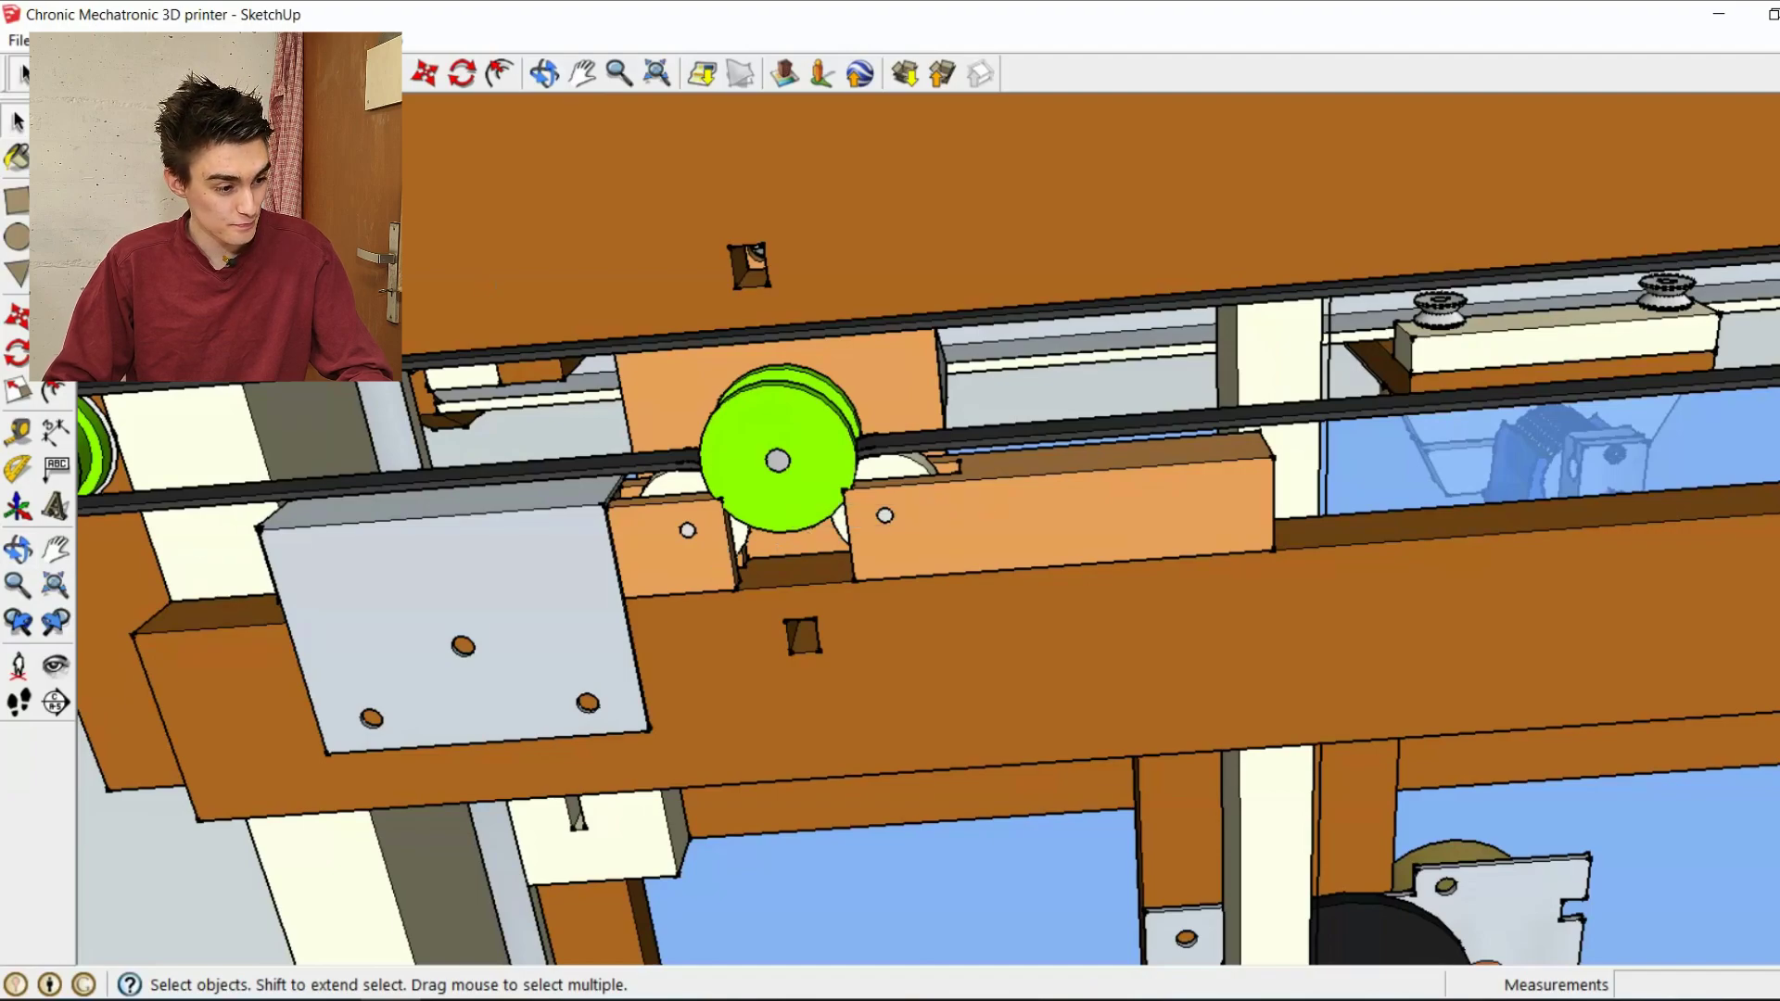
pyautogui.click(97, 40)
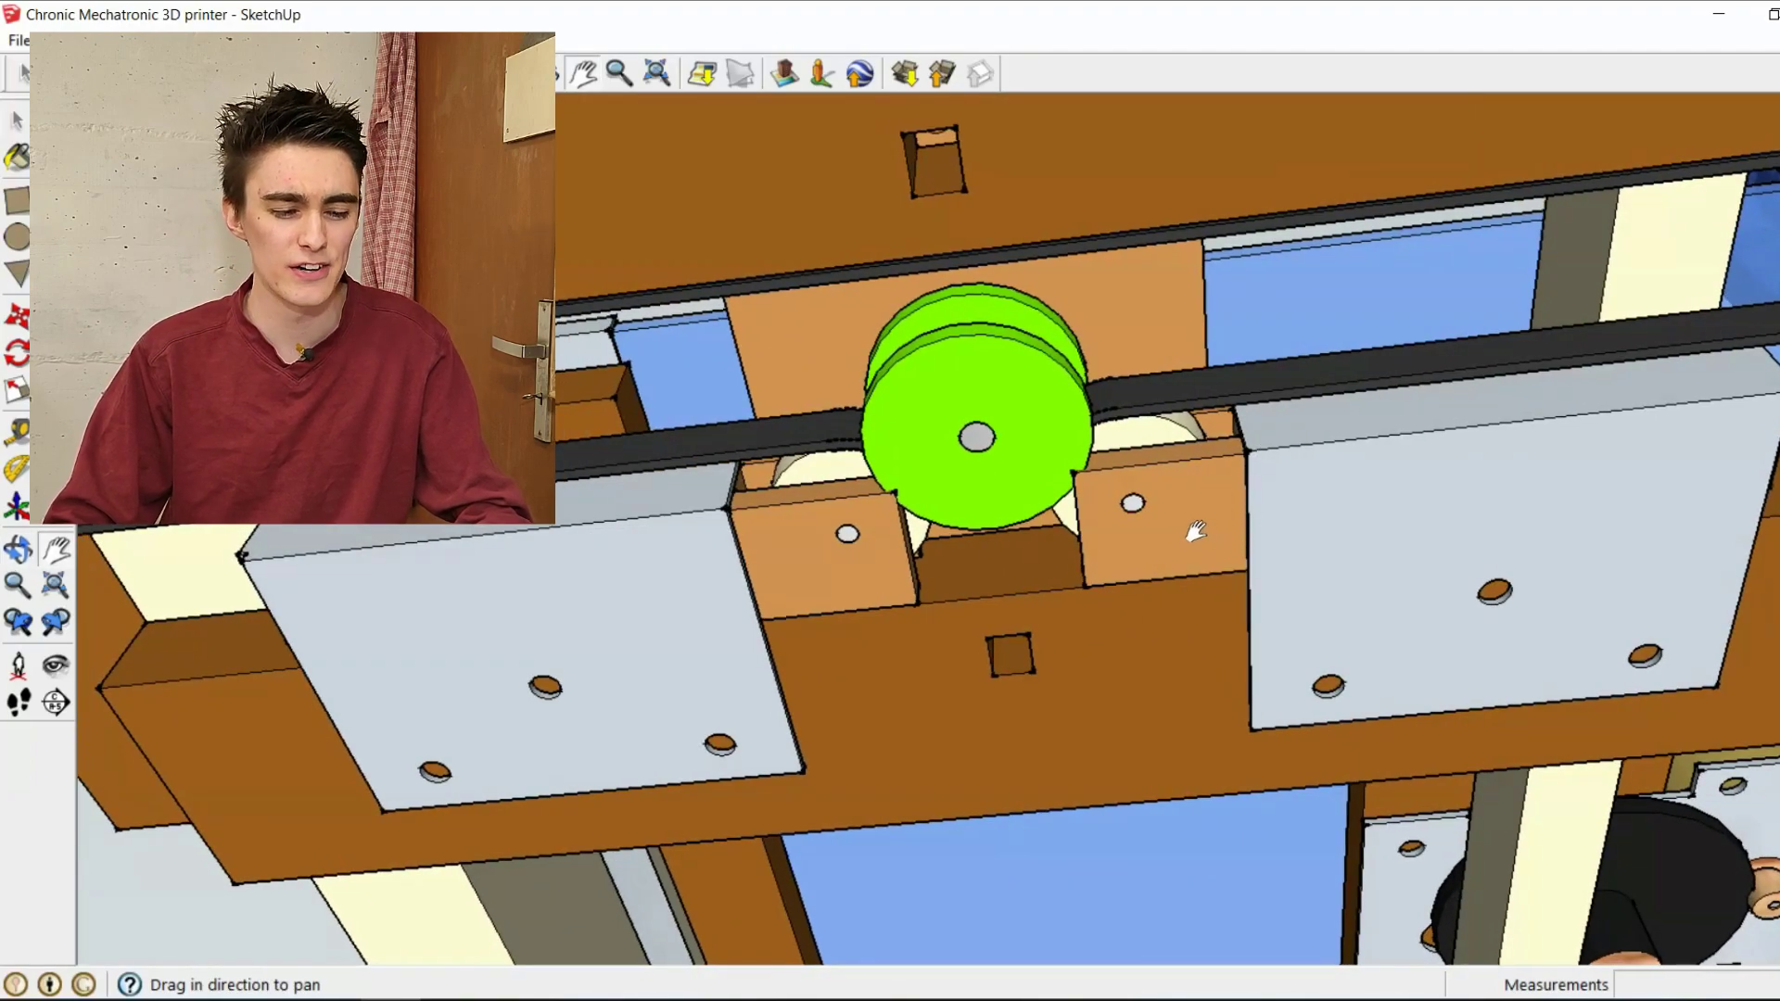
# - Examine the central green pulley, the end pulley and the belt between them from low angles beneath the frame
pyautogui.scroll(-2, 1196, 531)
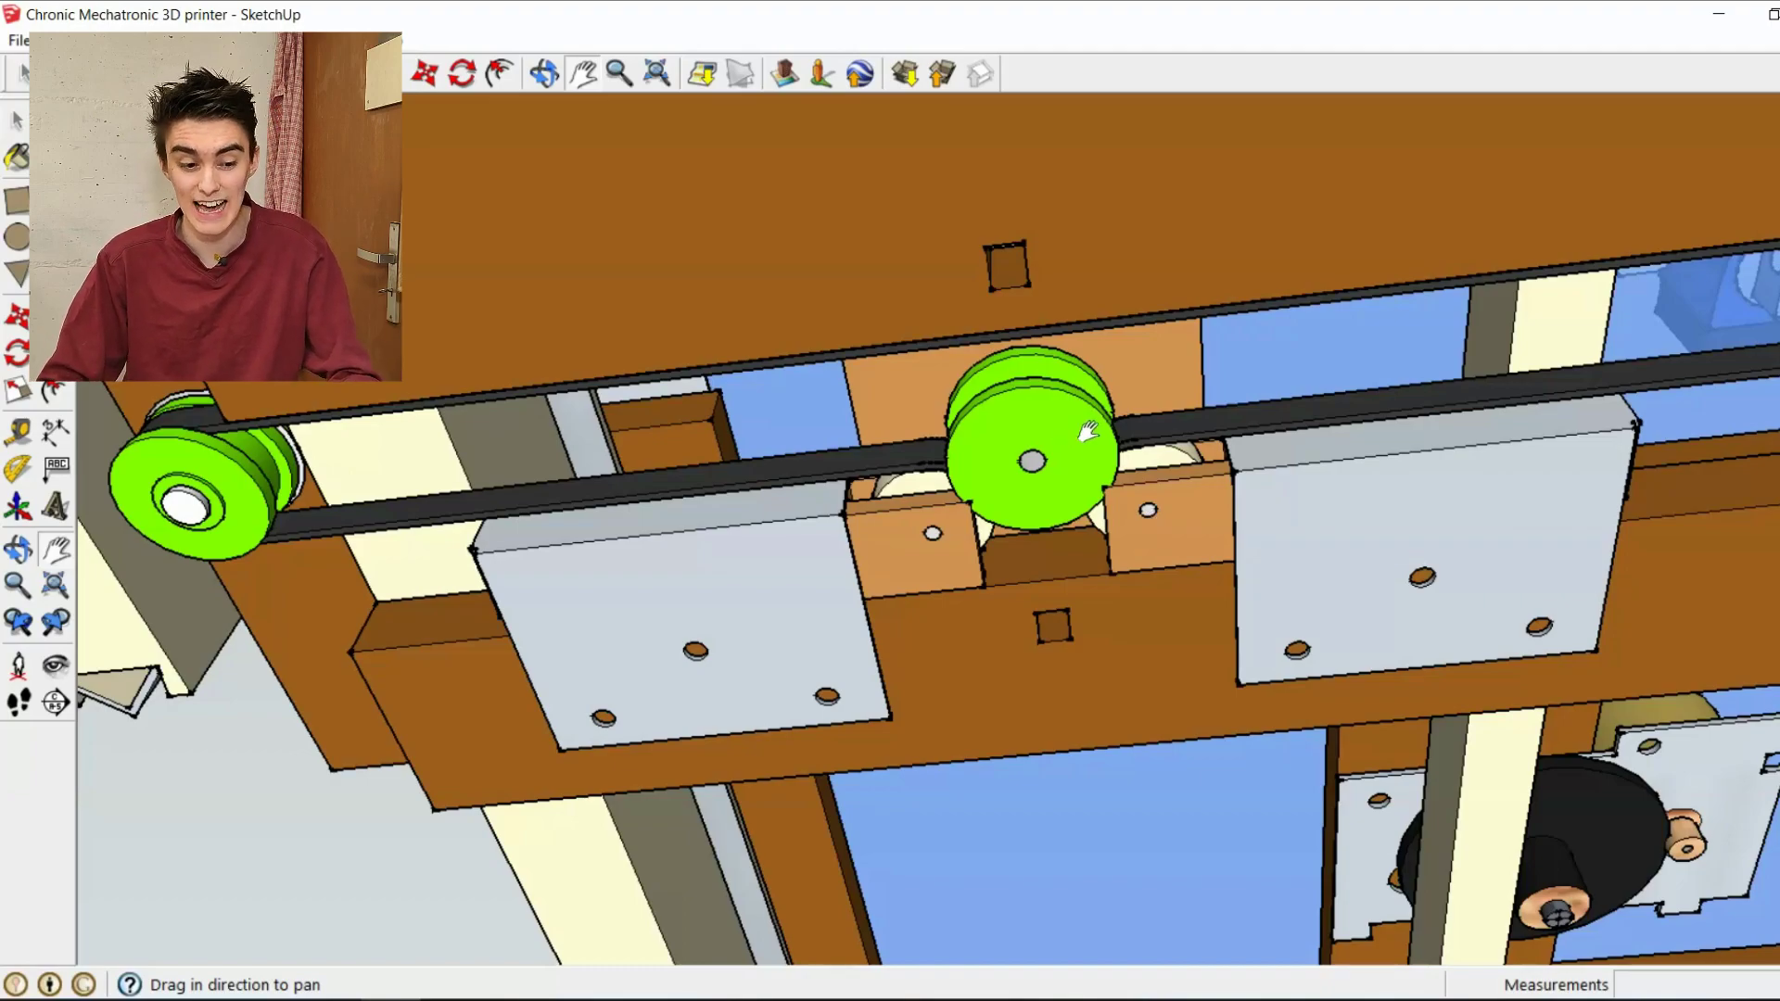
pyautogui.keyDown('shift'); pyautogui.moveTo(1089, 432); pyautogui.dragTo(1212, 608, button='middle'); pyautogui.keyUp('shift')
pyautogui.scroll(-3, 1205, 603)
pyautogui.keyDown('shift'); pyautogui.moveTo(1101, 525); pyautogui.dragTo(1197, 456, button='middle'); pyautogui.keyUp('shift')
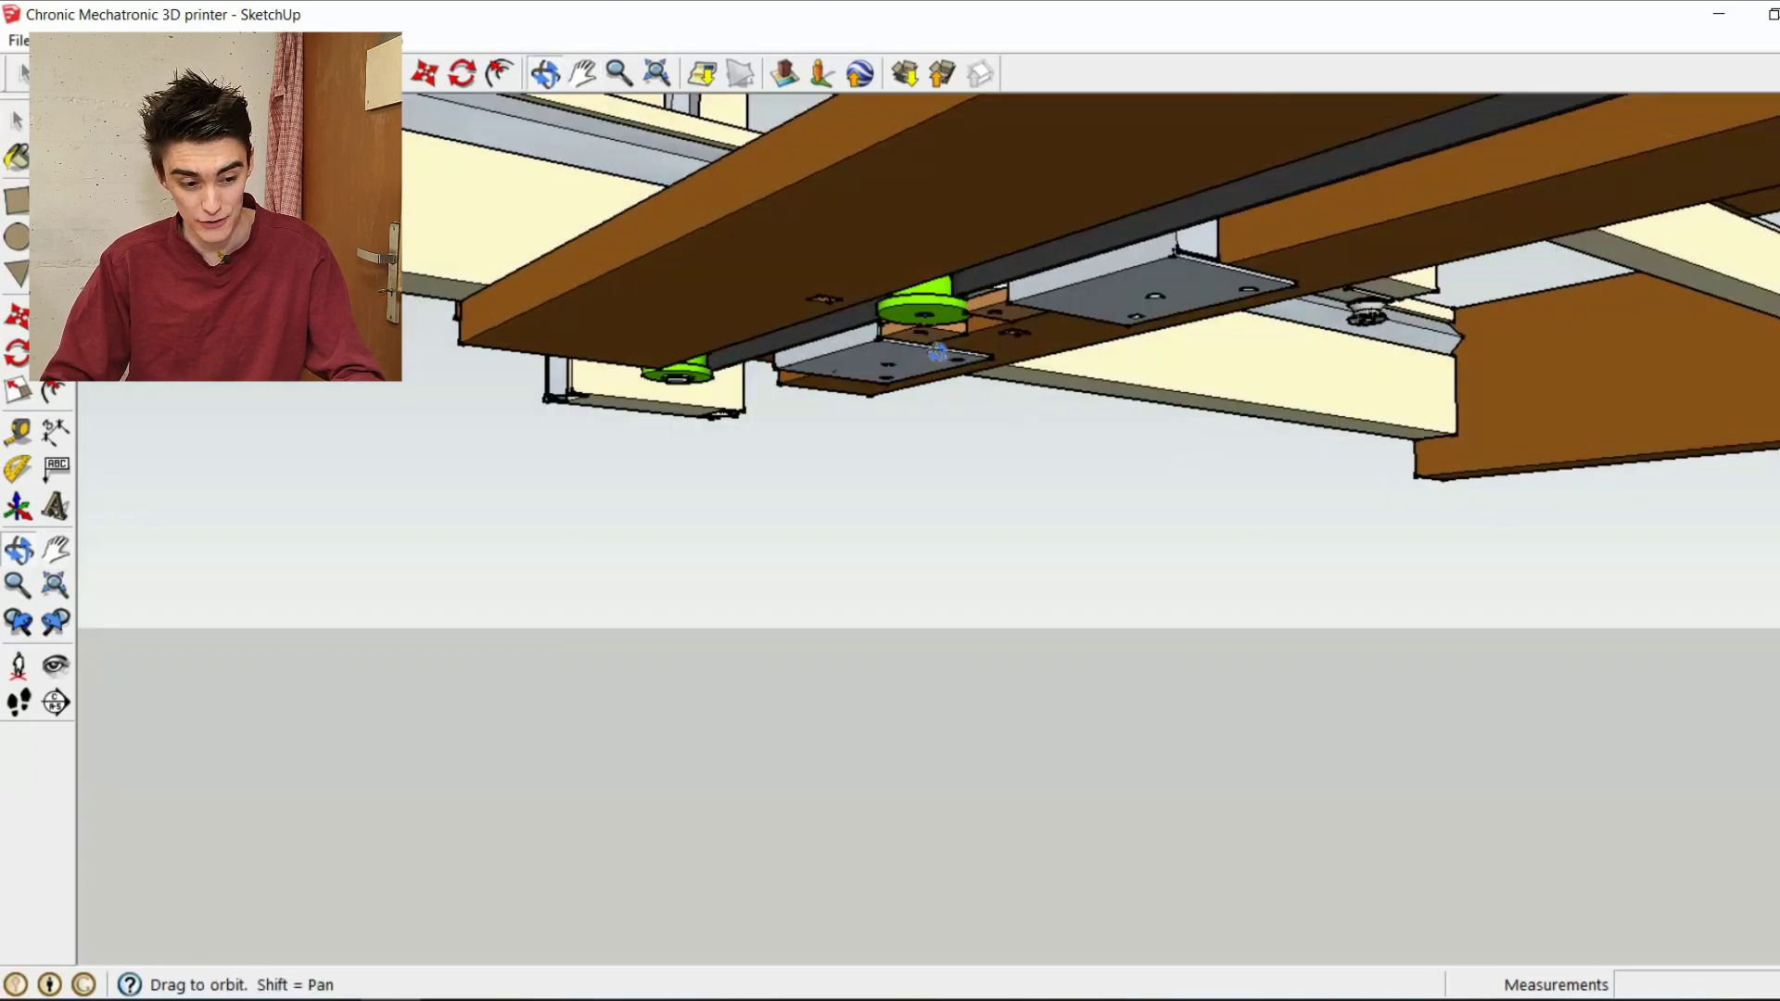
pyautogui.scroll(6, 649, 380)
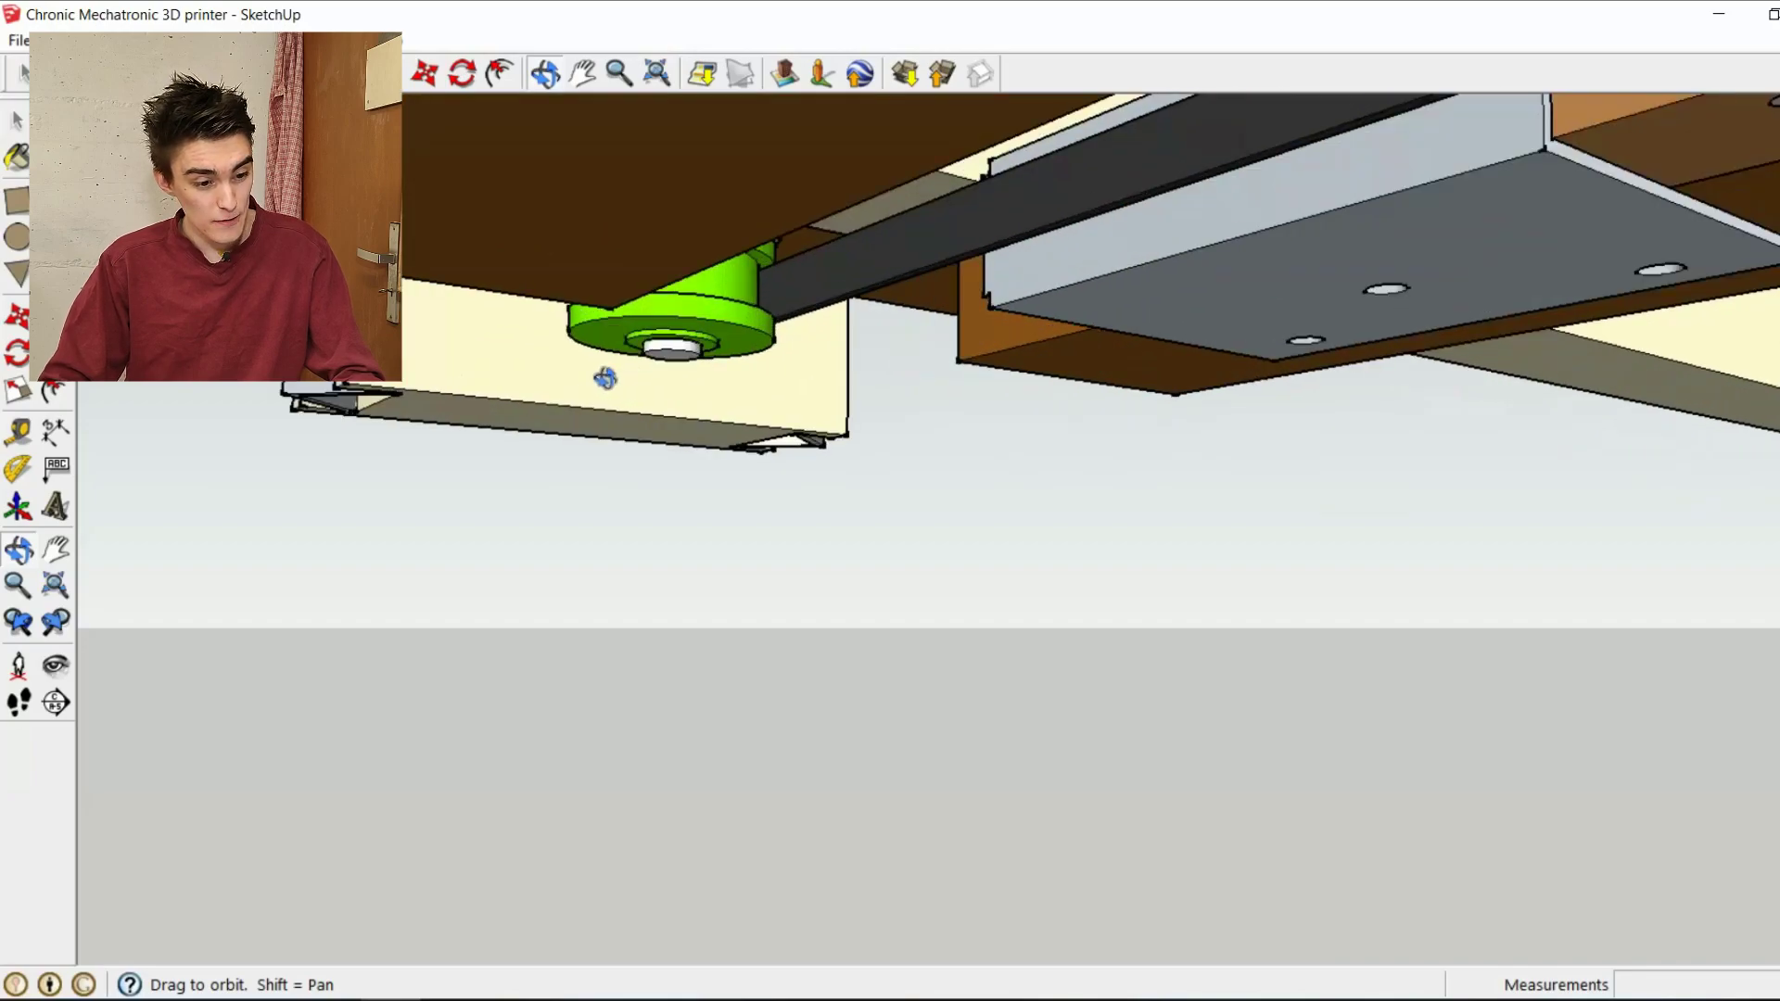
pyautogui.moveTo(603, 377); pyautogui.dragTo(1011, 206, button='middle')
pyautogui.moveTo(893, 291); pyautogui.dragTo(1079, 403, button='middle')
pyautogui.keyDown('shift'); pyautogui.moveTo(1187, 446); pyautogui.dragTo(1144, 383, button='middle'); pyautogui.keyUp('shift')
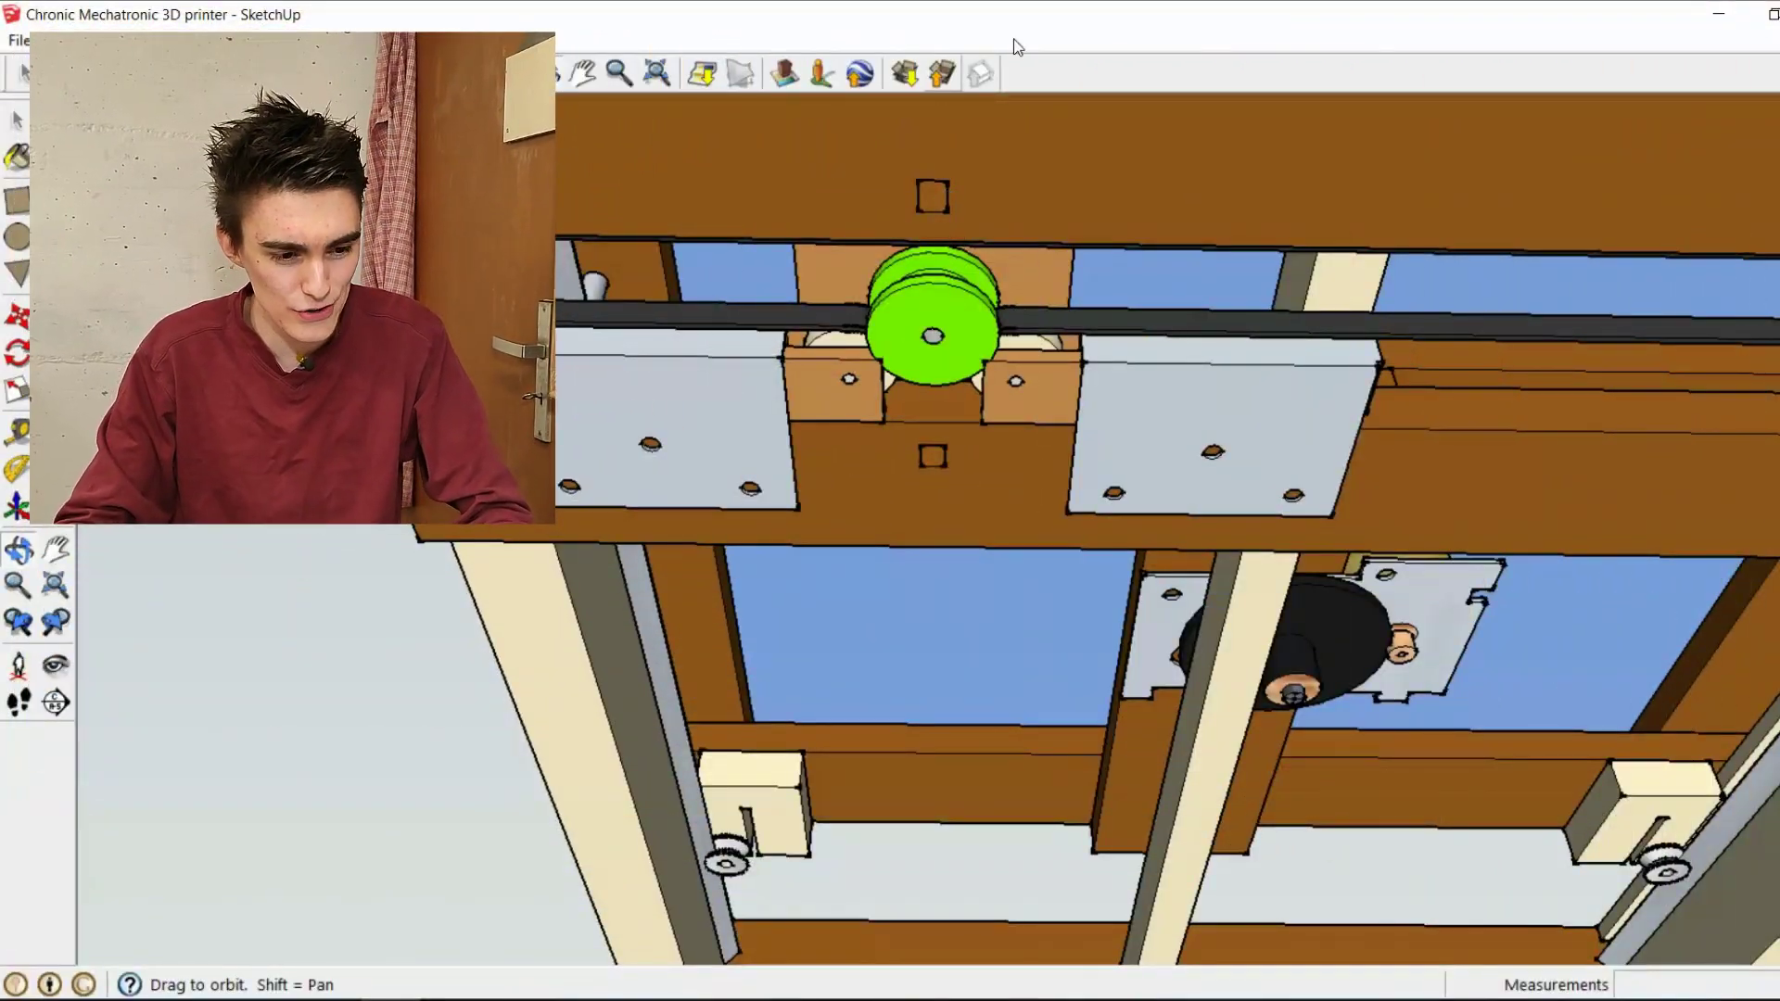
# - Inspect the motor on its wooden mounting board and the guide rollers pressing the belt around the central pulley
pyautogui.keyDown('shift'); pyautogui.moveTo(1193, 283); pyautogui.dragTo(1113, 557, button='middle'); pyautogui.keyUp('shift')
pyautogui.scroll(4, 1122, 551)
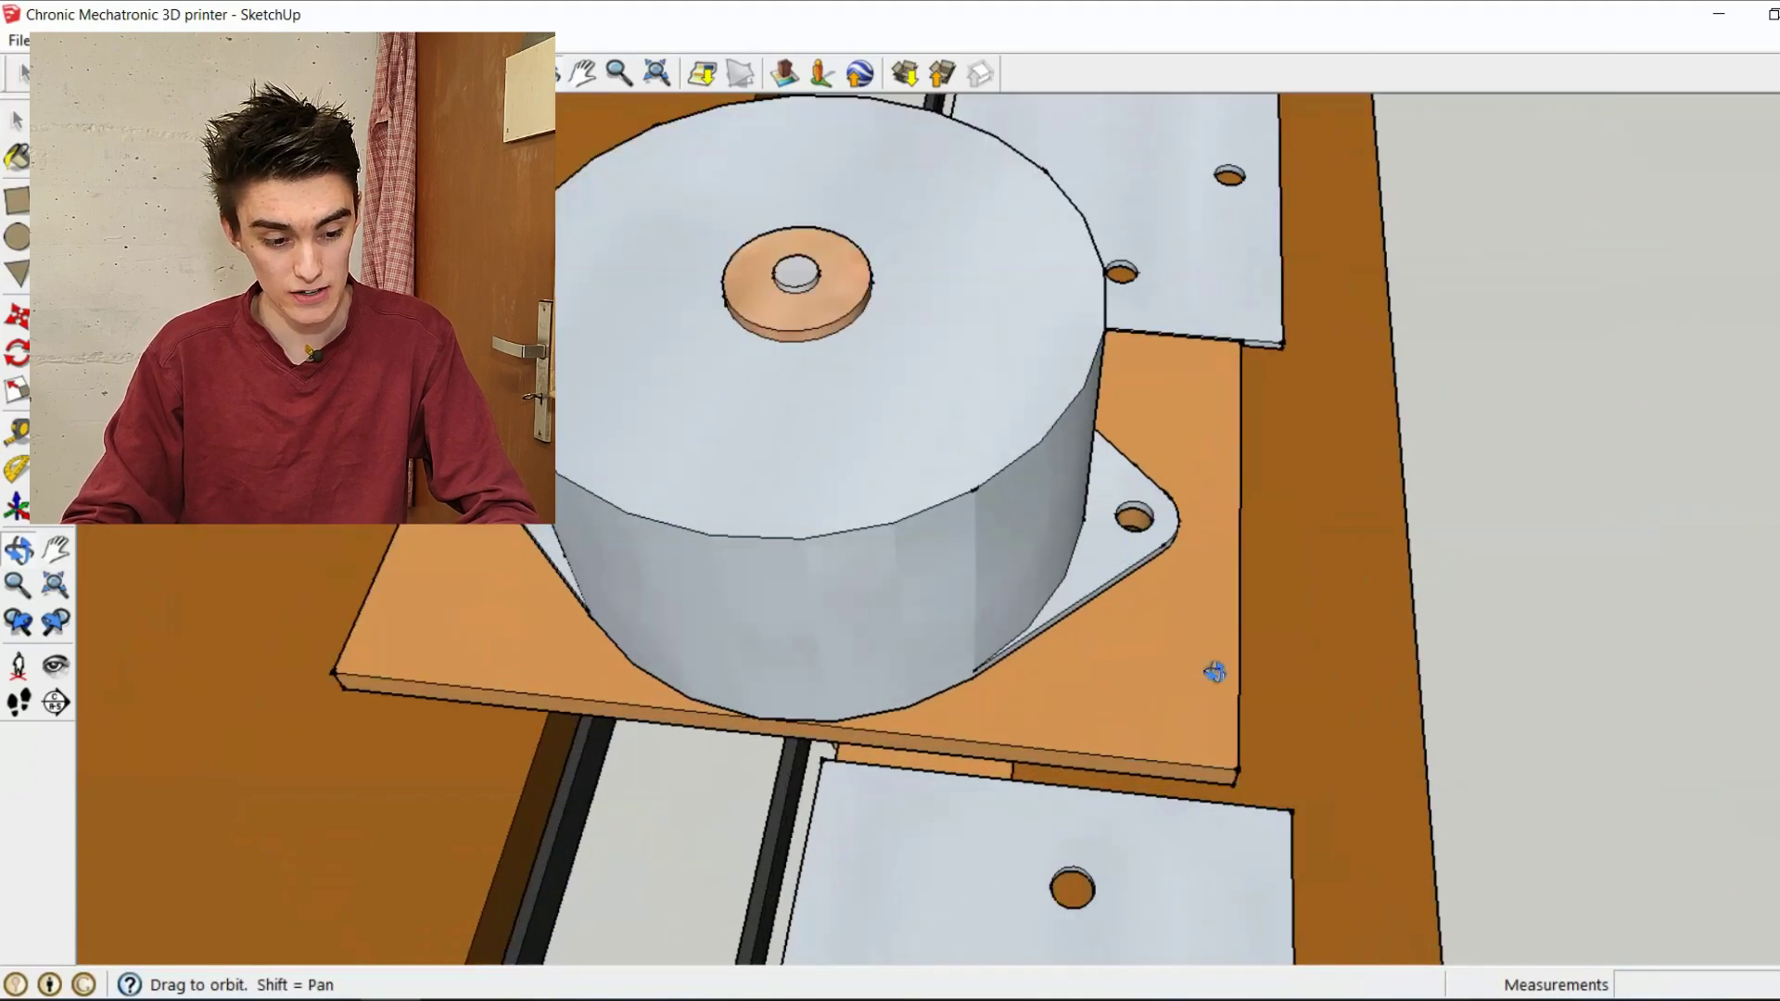
pyautogui.moveTo(1001, 644); pyautogui.dragTo(1202, 402, button='middle')
pyautogui.keyDown('shift'); pyautogui.moveTo(1058, 441); pyautogui.dragTo(1394, 488, button='middle'); pyautogui.keyUp('shift')
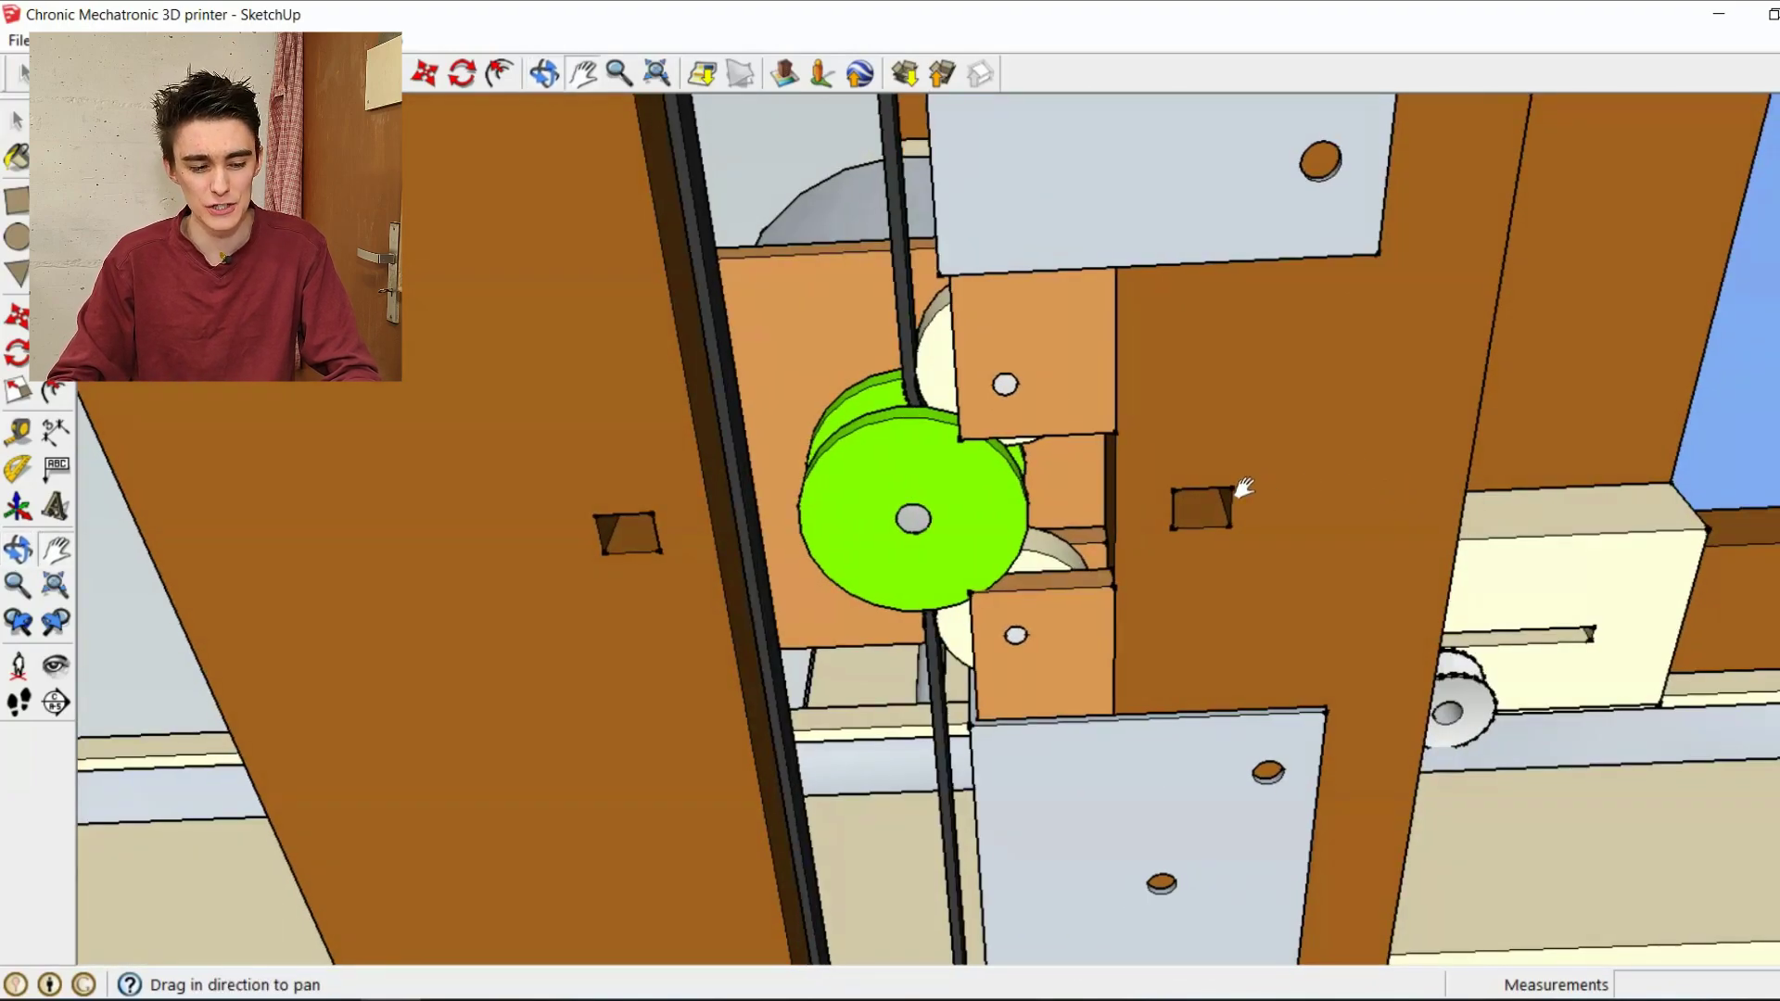
pyautogui.keyDown('shift'); pyautogui.moveTo(1237, 488); pyautogui.dragTo(674, 461, button='middle'); pyautogui.keyUp('shift')
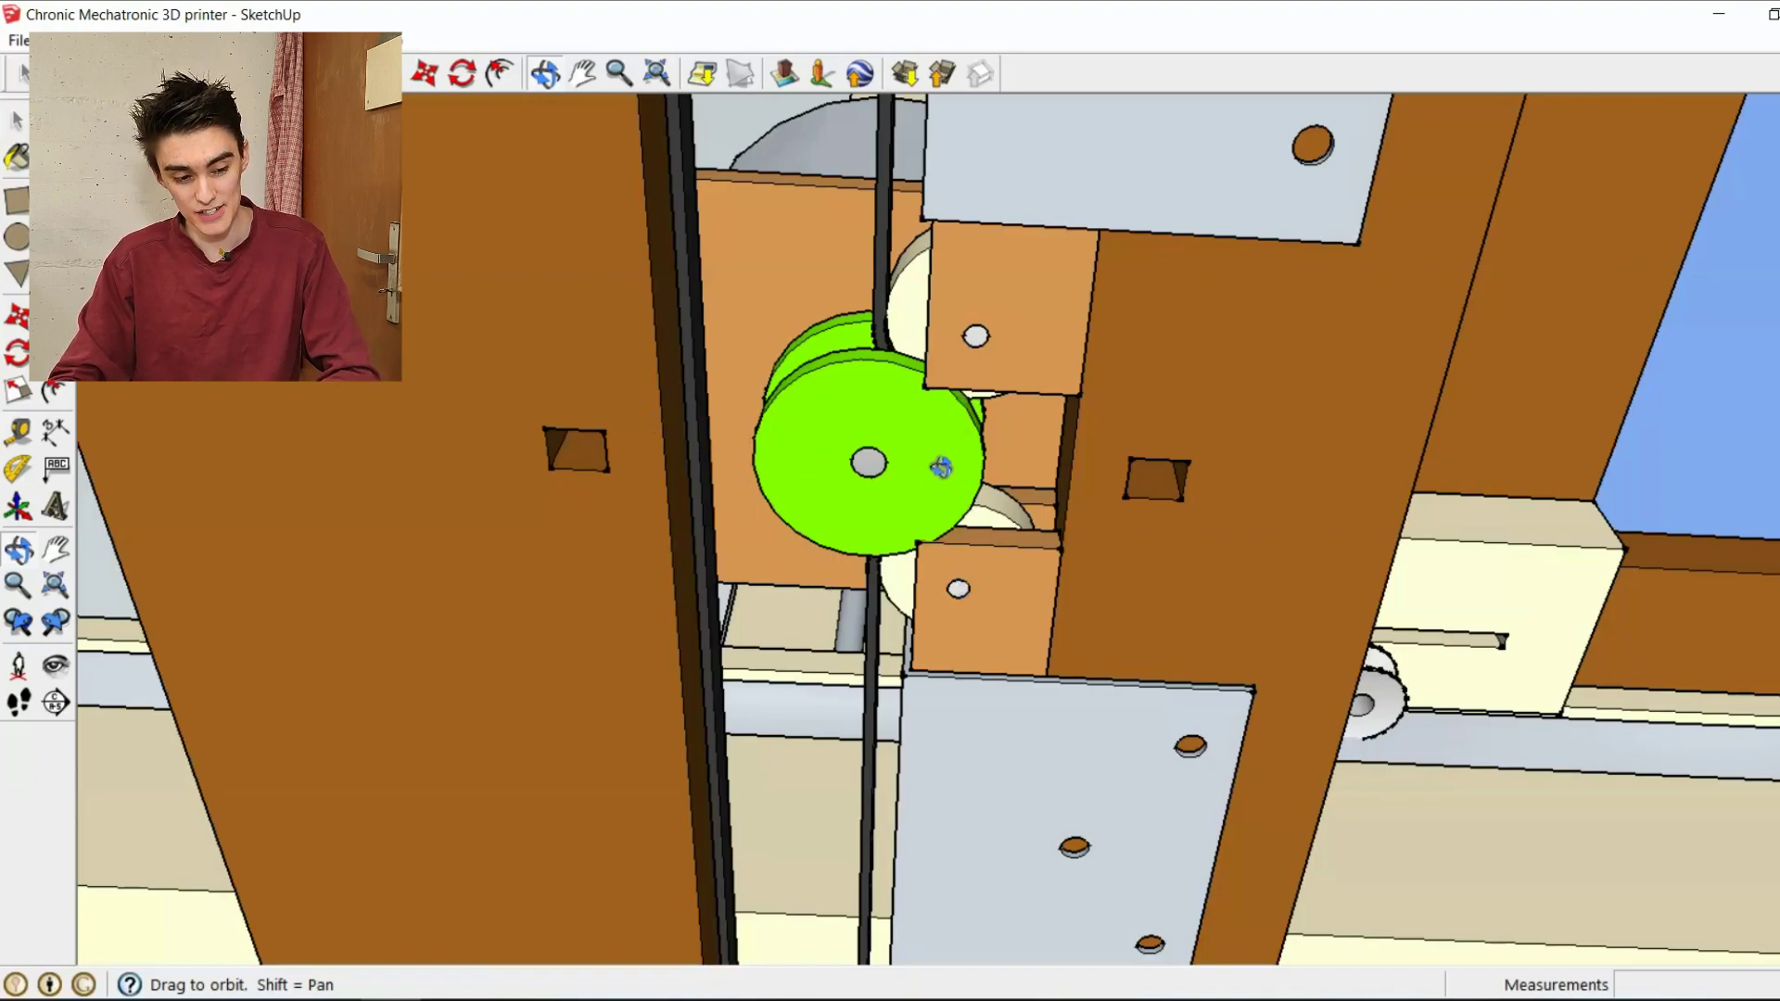
pyautogui.moveTo(986, 479); pyautogui.dragTo(871, 561, button='middle')
pyautogui.scroll(3, 1025, 513)
pyautogui.scroll(-8, 1025, 512)
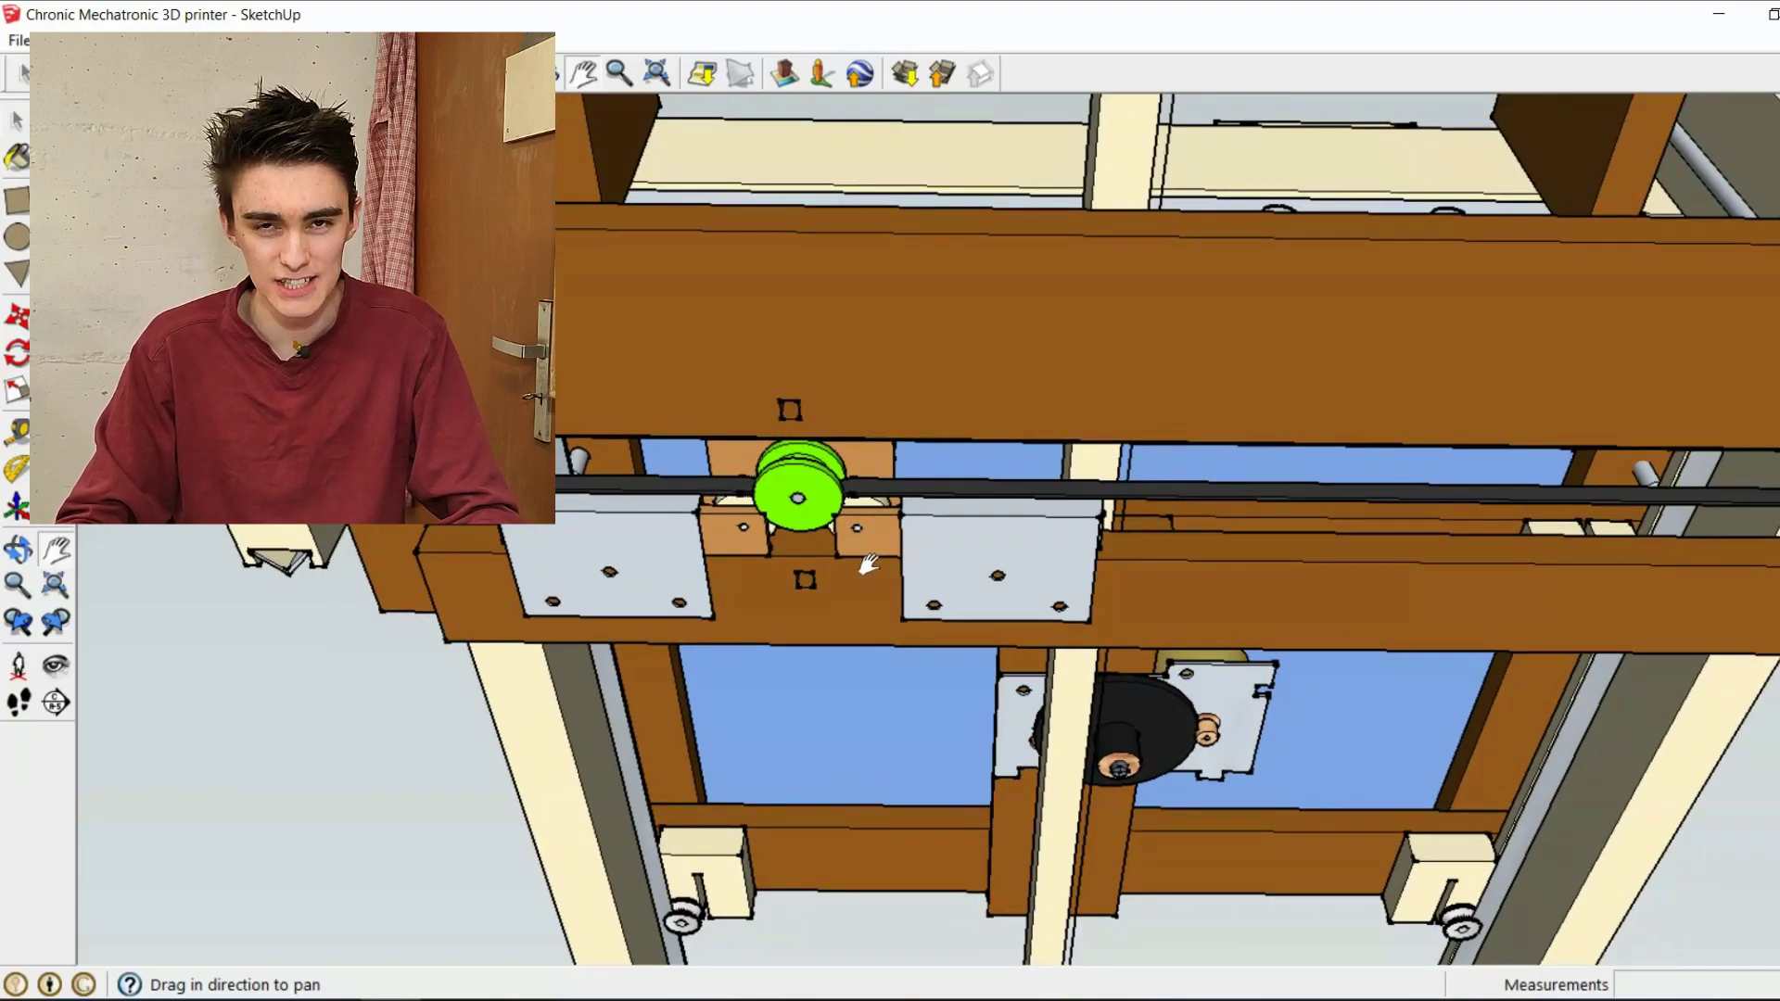
# - Examine the full belt run along the lower beam to the far end pulley and back to the central drive pulley
pyautogui.keyDown('shift'); pyautogui.moveTo(1033, 573); pyautogui.dragTo(900, 568, button='middle'); pyautogui.keyUp('shift')
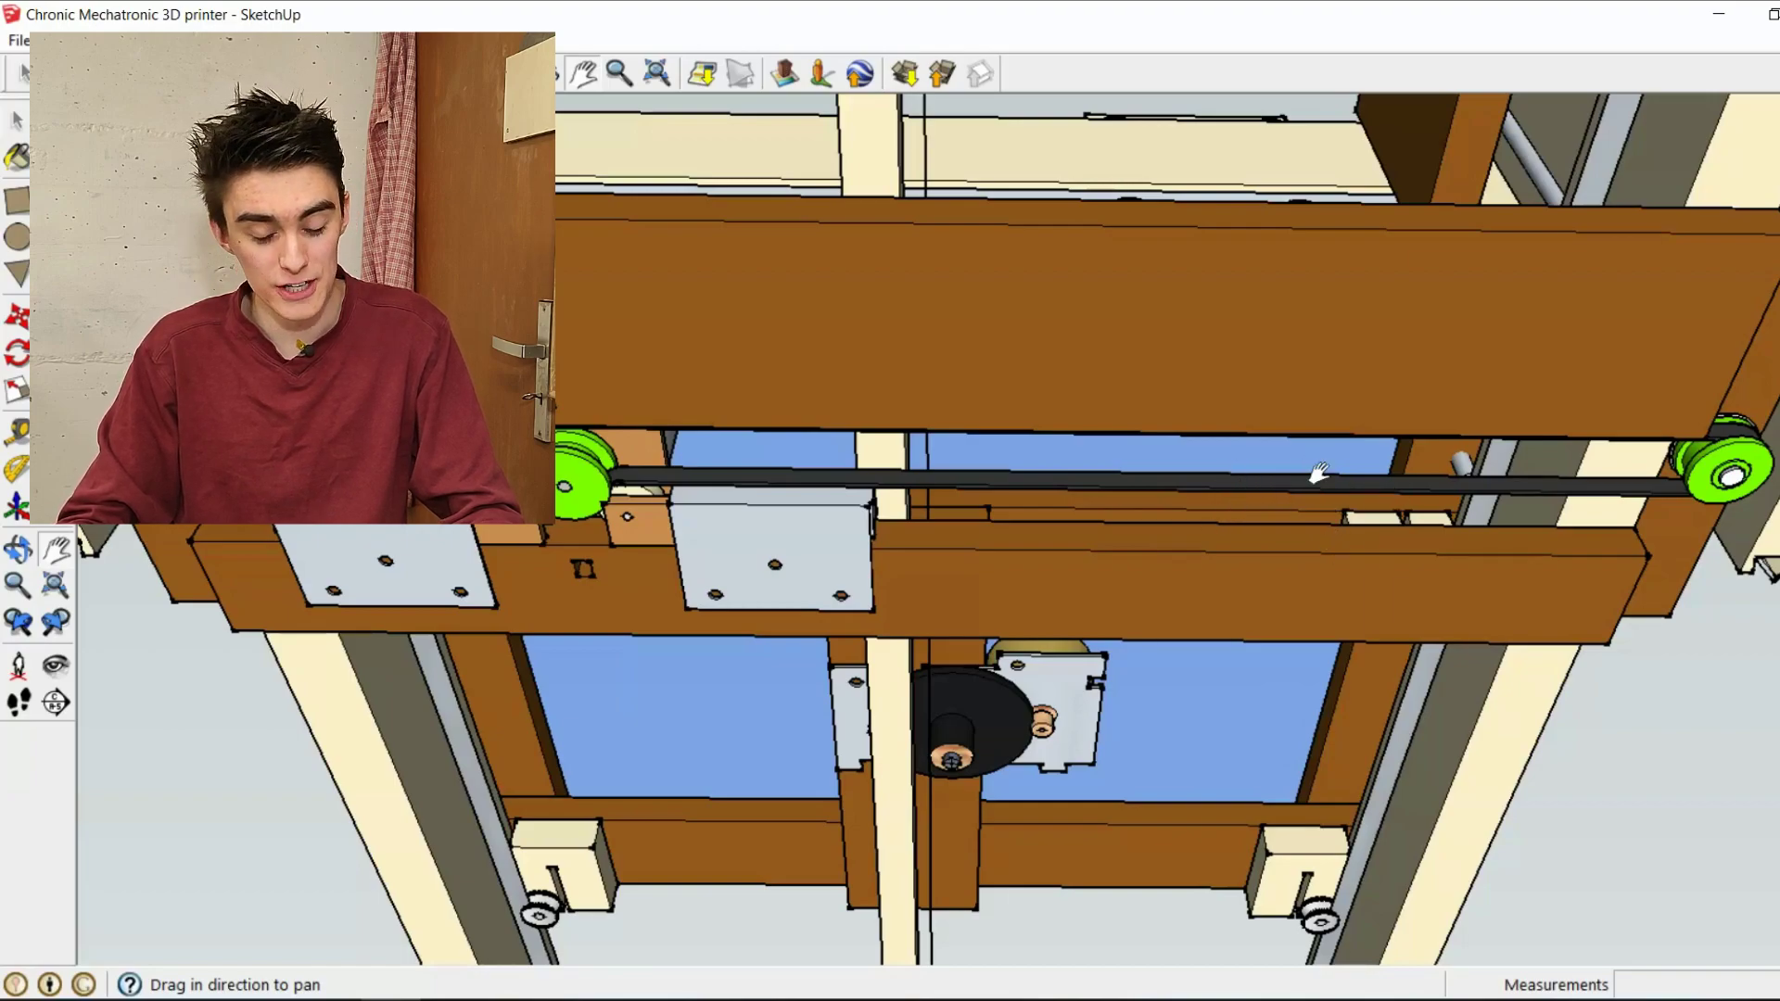
pyautogui.moveTo(1151, 502); pyautogui.dragTo(758, 574, button='middle')
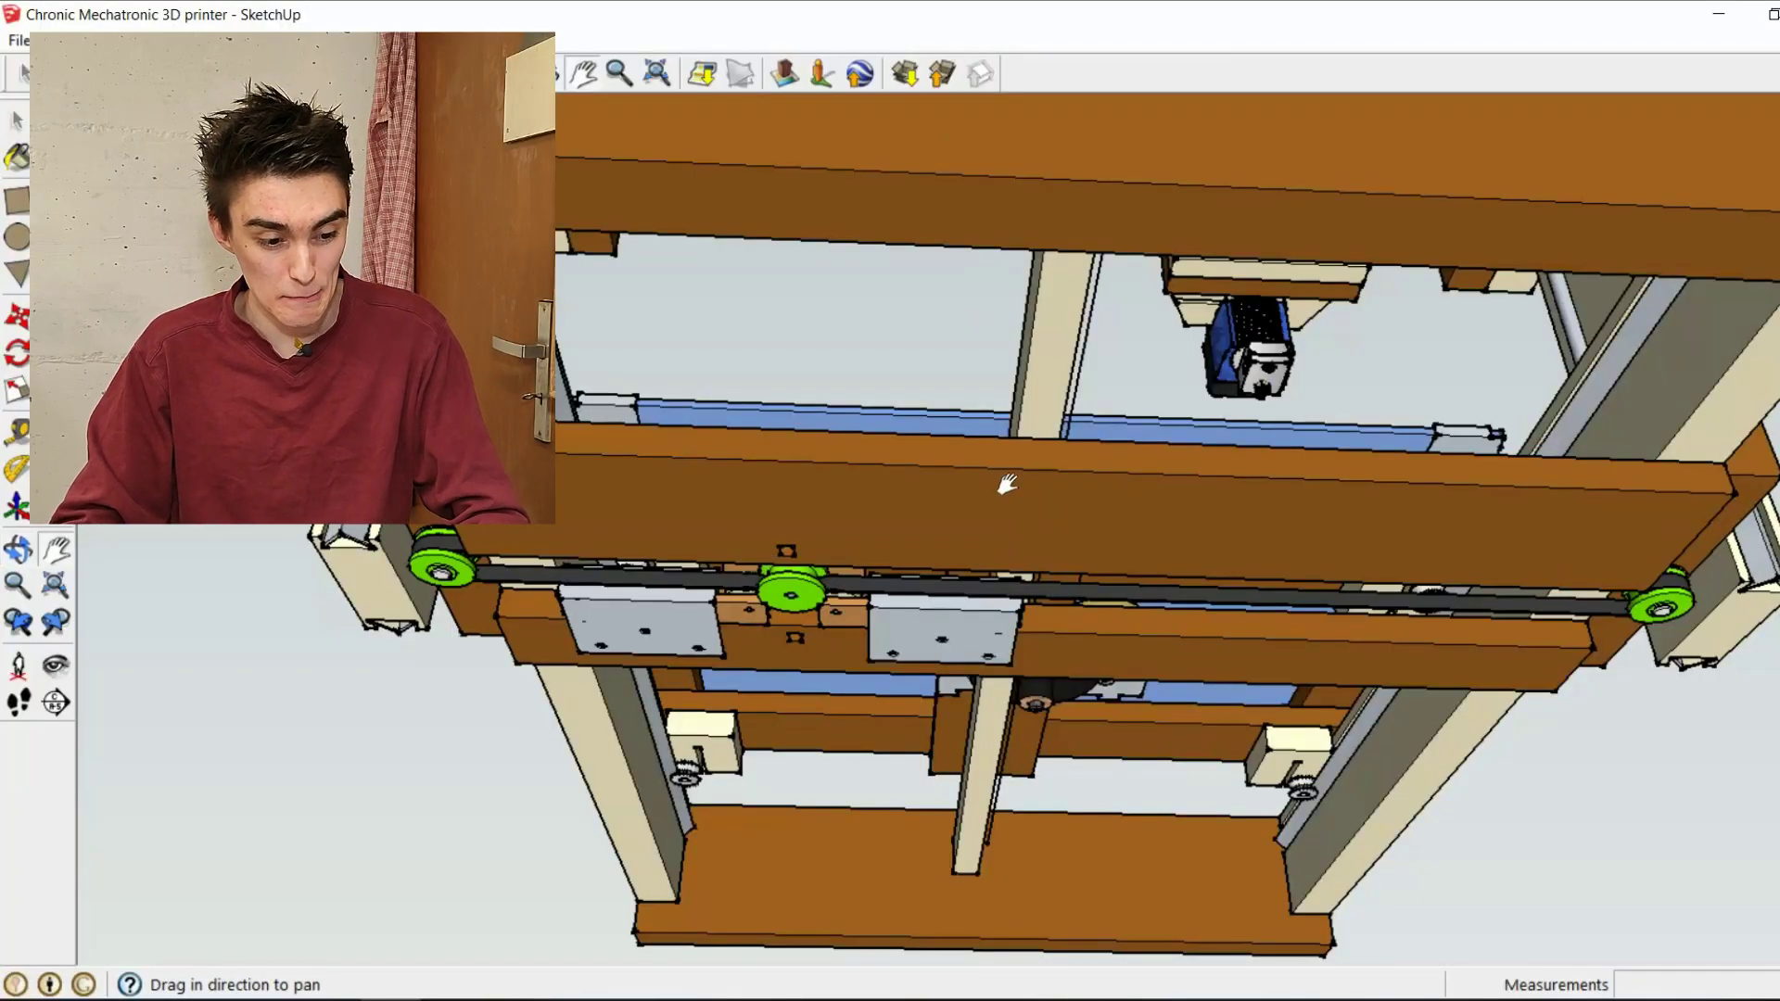
pyautogui.moveTo(1007, 483); pyautogui.dragTo(955, 390, button='middle')
pyautogui.moveTo(1170, 487); pyautogui.dragTo(815, 631)
pyautogui.scroll(-3, 695, 572)
pyautogui.scroll(5, 631, 582)
pyautogui.scroll(8, 607, 610)
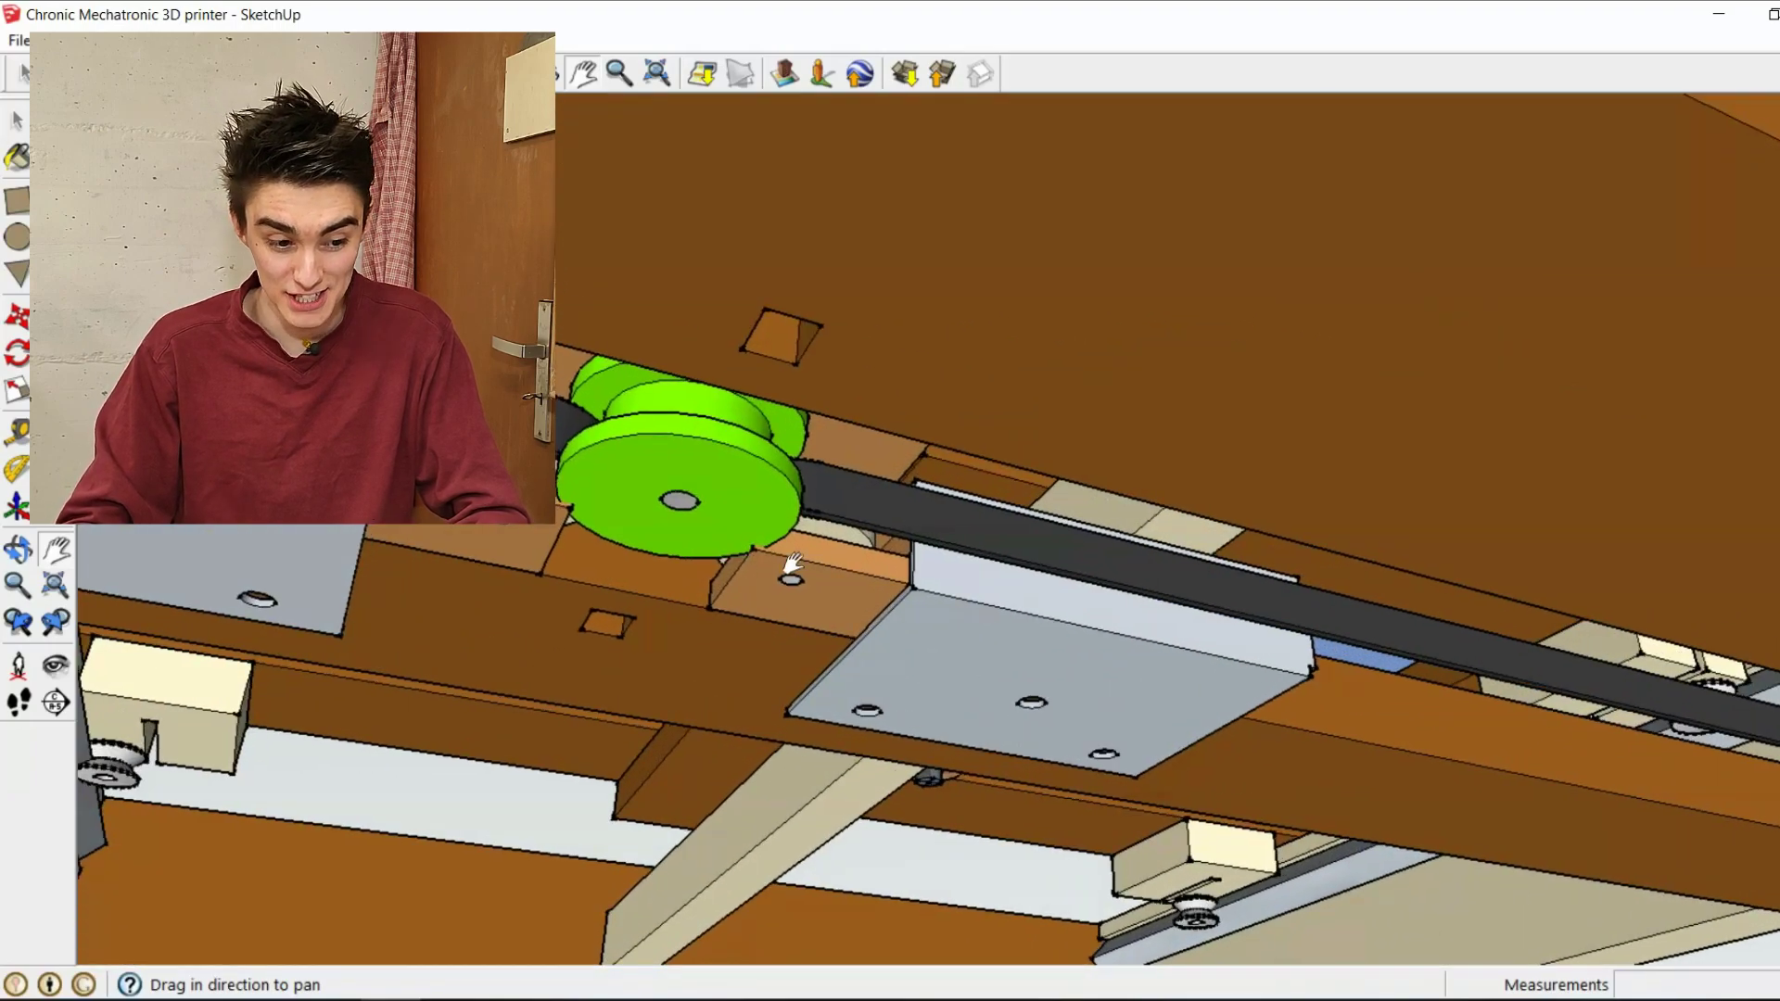
pyautogui.moveTo(793, 563); pyautogui.dragTo(823, 556)
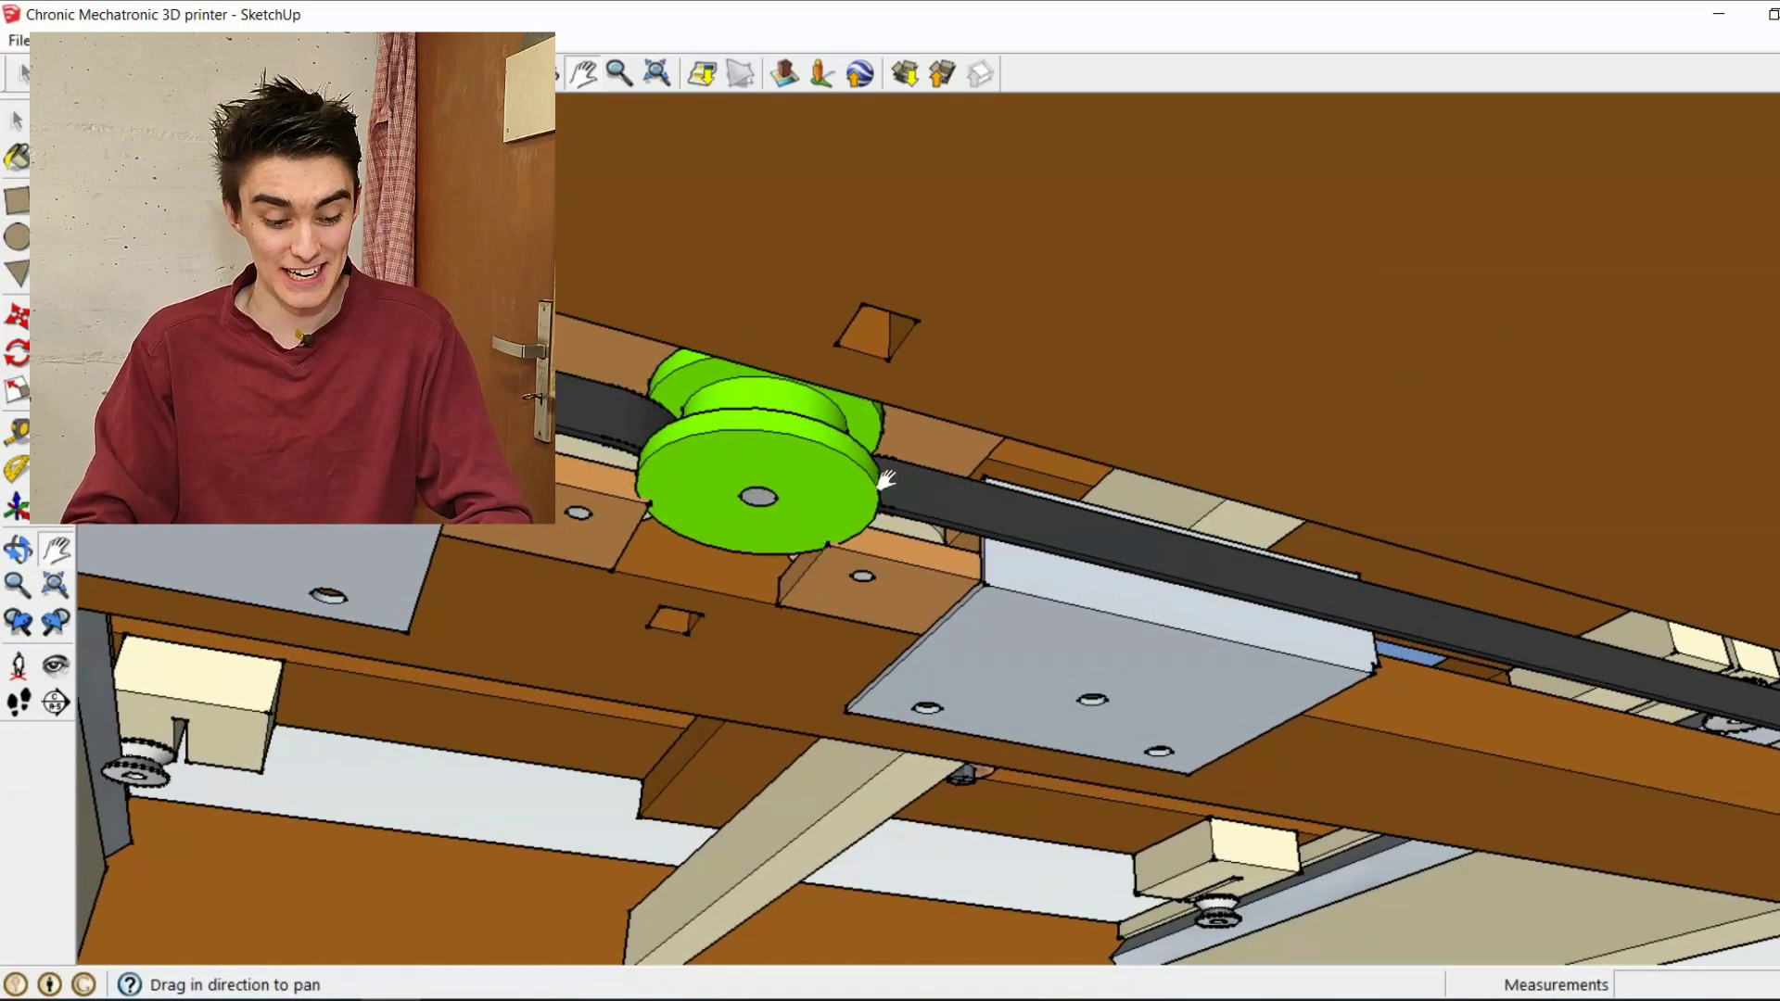
pyautogui.moveTo(885, 480); pyautogui.dragTo(830, 547, button='middle')
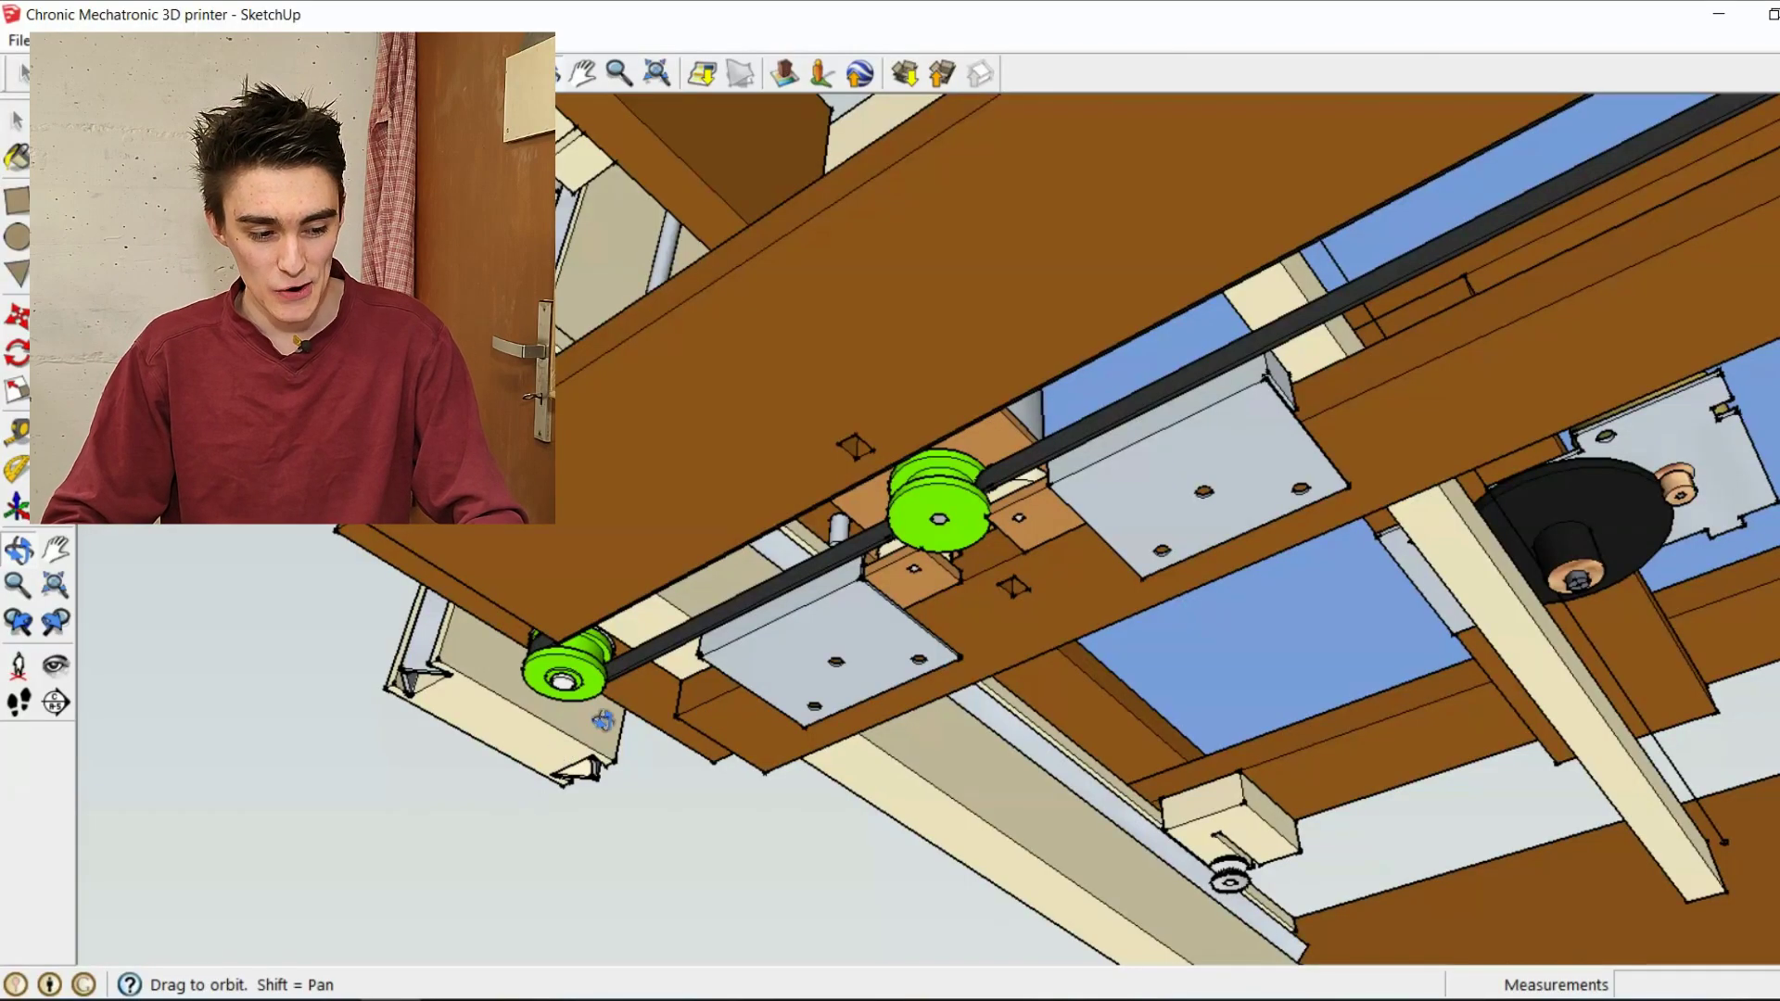
# - Inspect how the belt wraps around the green end pulley and passes the central pulley between the grey plates
pyautogui.moveTo(720, 700); pyautogui.dragTo(932, 626)
pyautogui.moveTo(932, 626); pyautogui.dragTo(711, 676, button='middle')
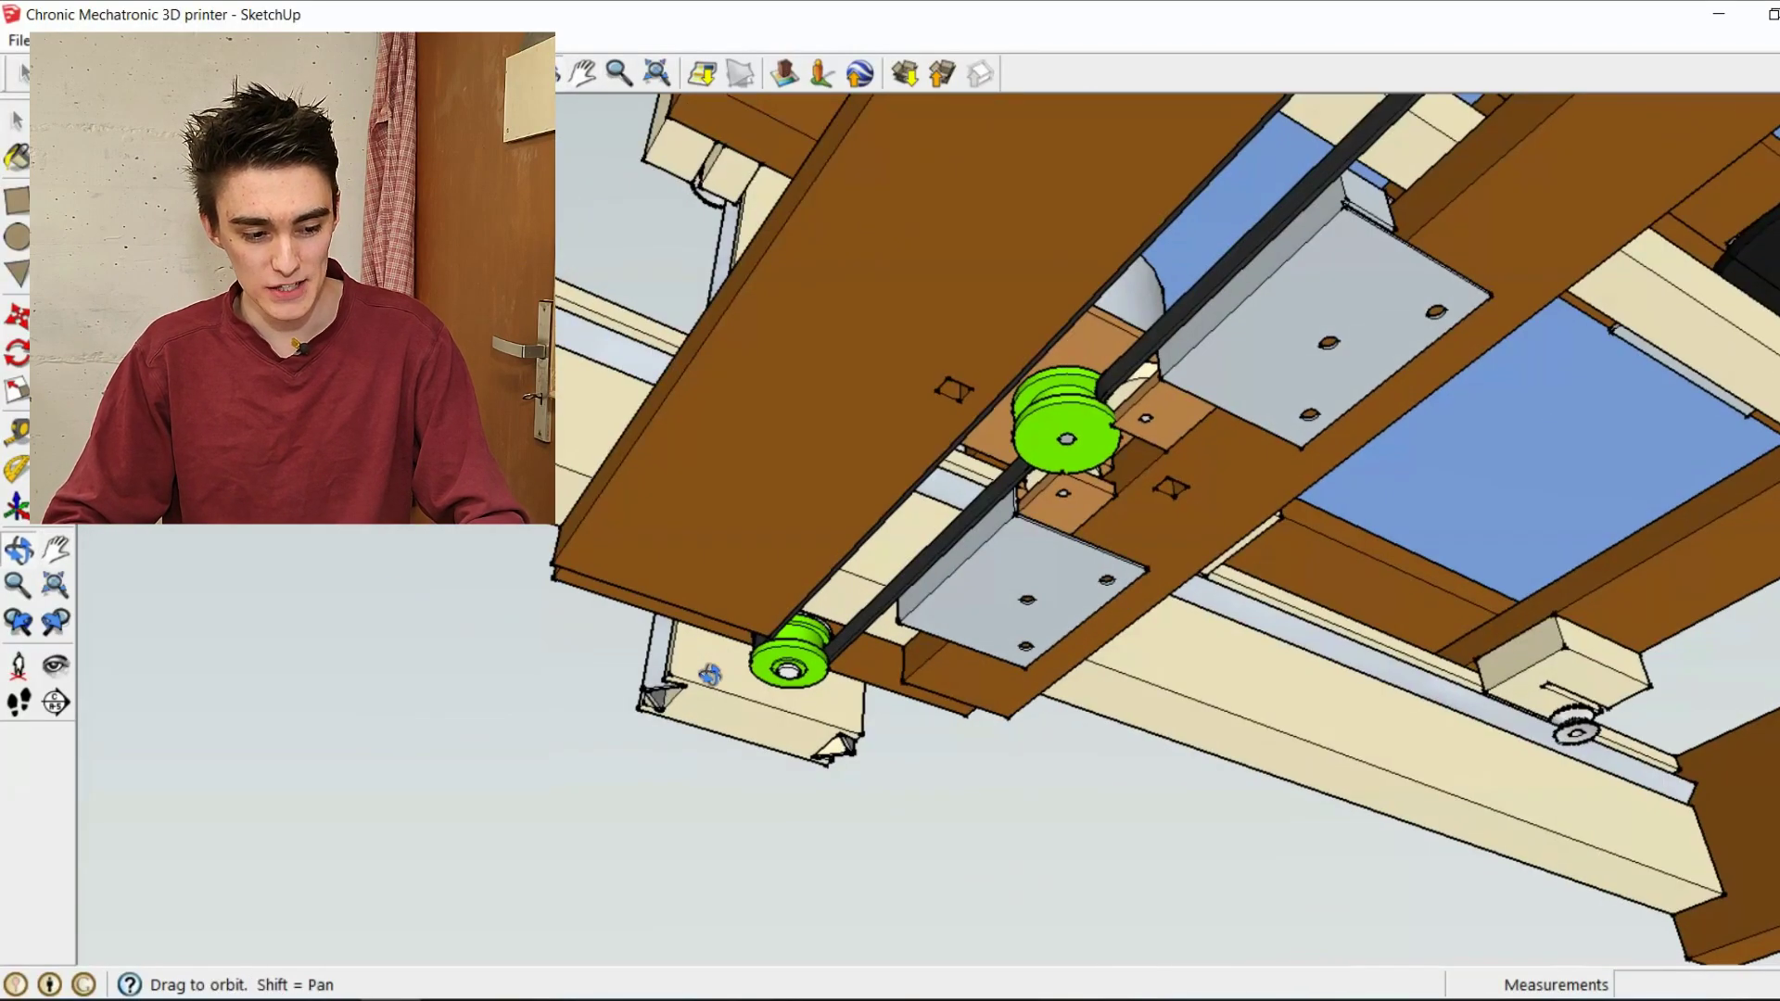
pyautogui.scroll(4, 751, 672)
pyautogui.scroll(-10, 937, 636)
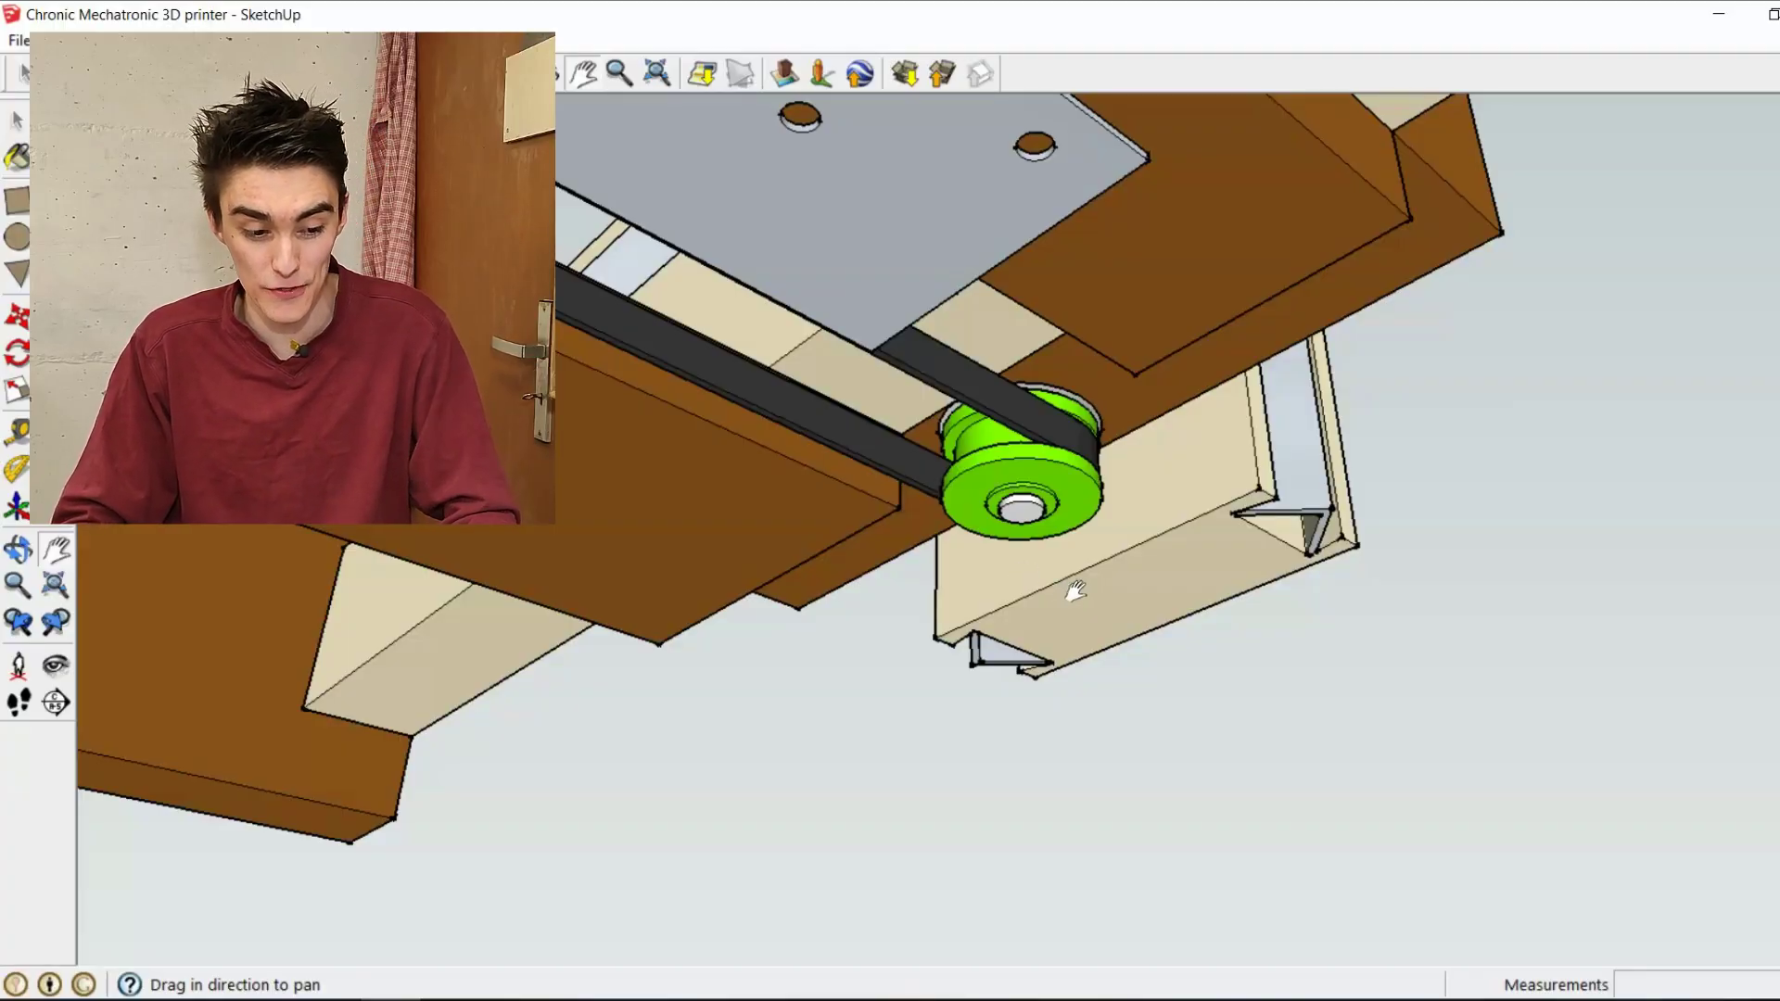
pyautogui.keyDown('shift'); pyautogui.moveTo(1076, 591); pyautogui.dragTo(1036, 523, button='middle'); pyautogui.keyUp('shift')
pyautogui.scroll(-10, 1036, 523)
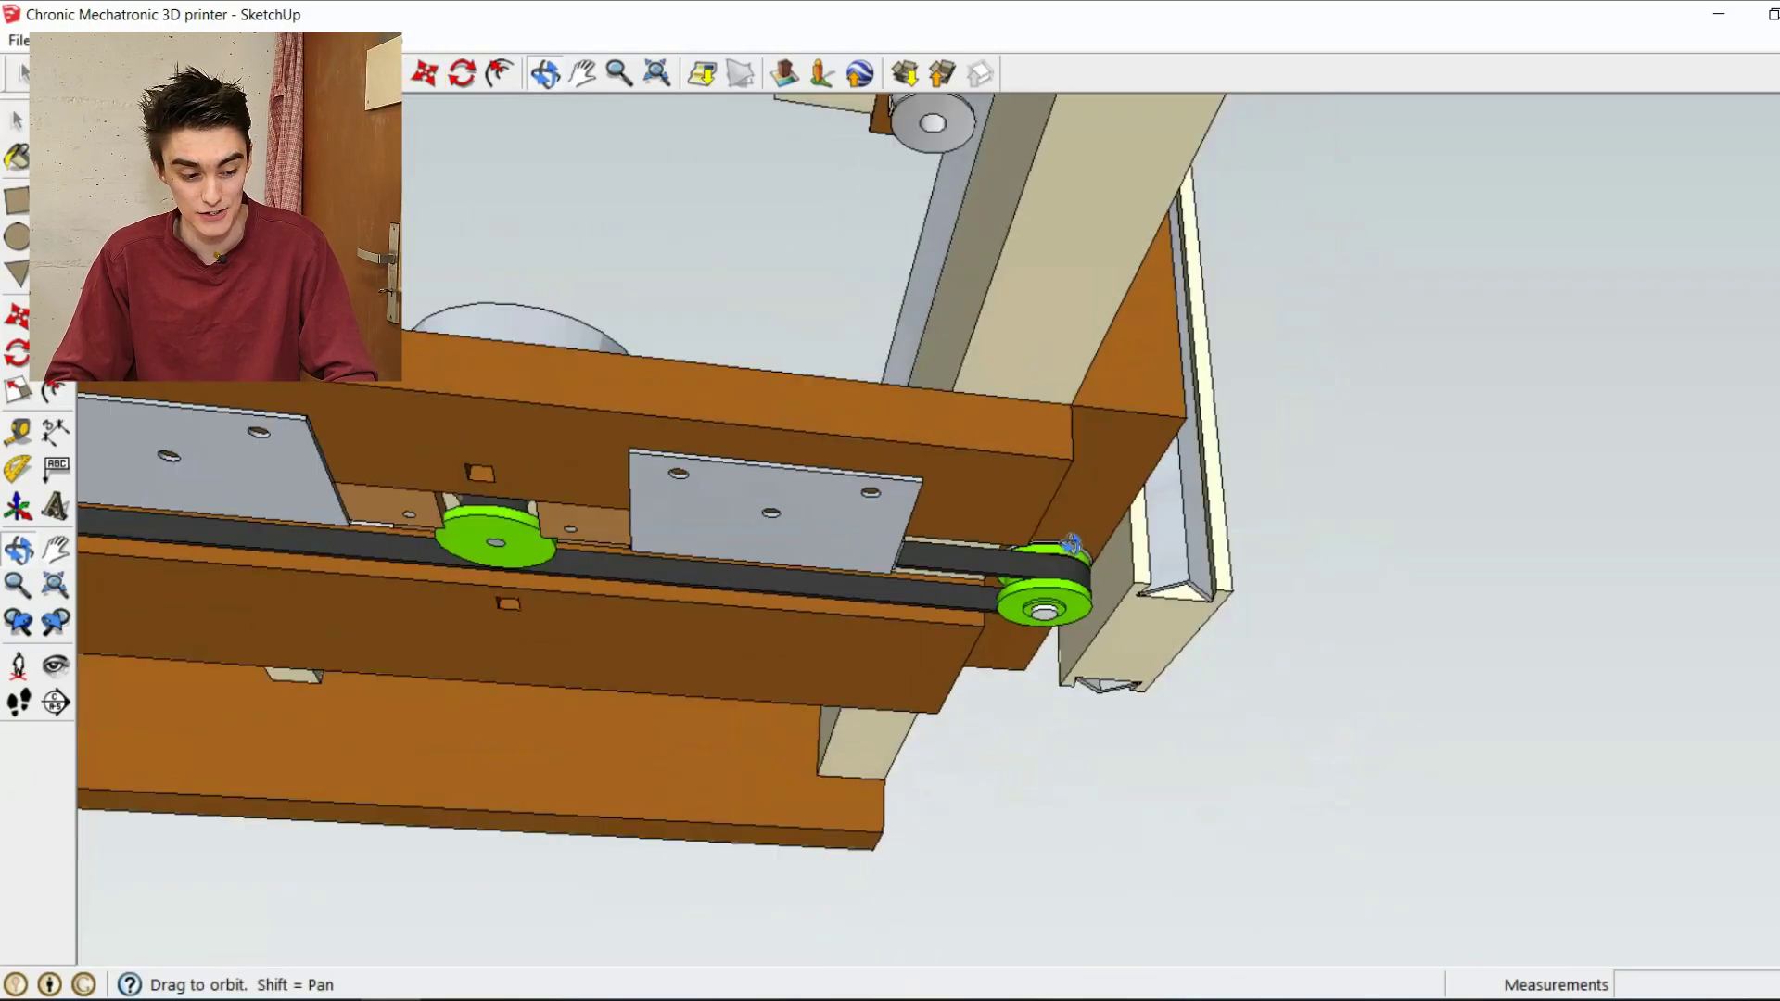
pyautogui.scroll(2, 807, 519)
pyautogui.scroll(10, 1032, 537)
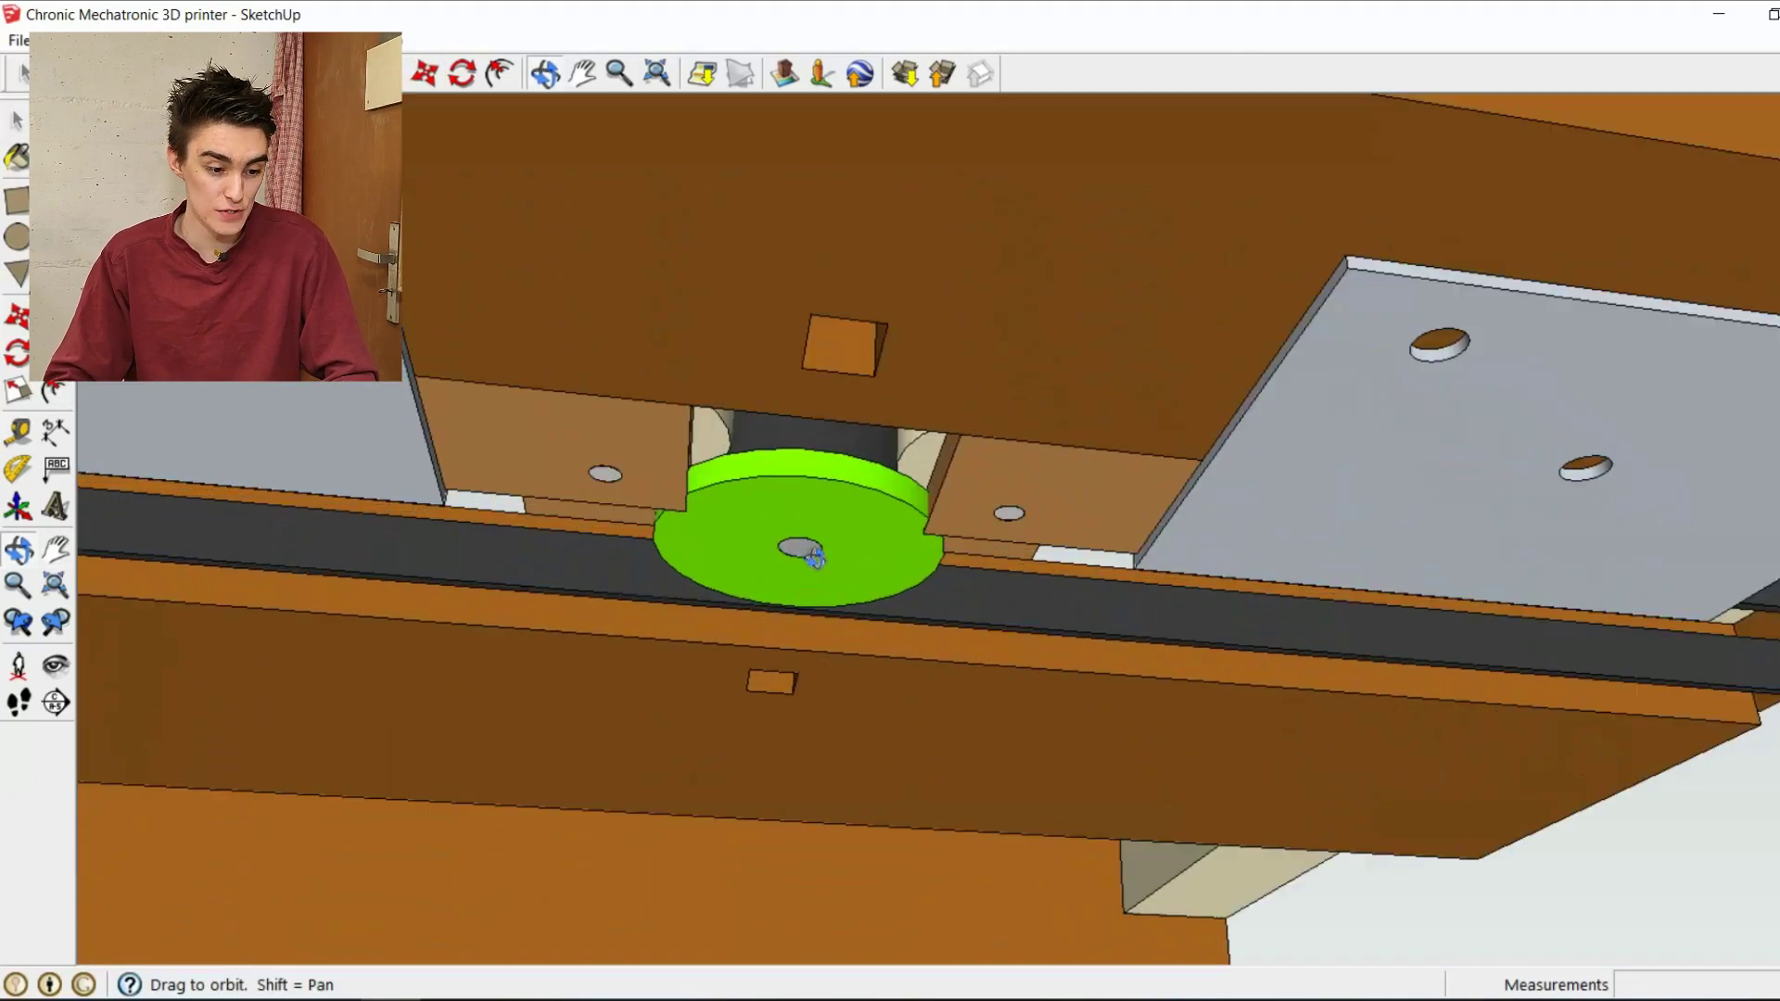
pyautogui.keyDown('shift'); pyautogui.moveTo(1033, 537); pyautogui.dragTo(791, 422, button='middle'); pyautogui.keyUp('shift')
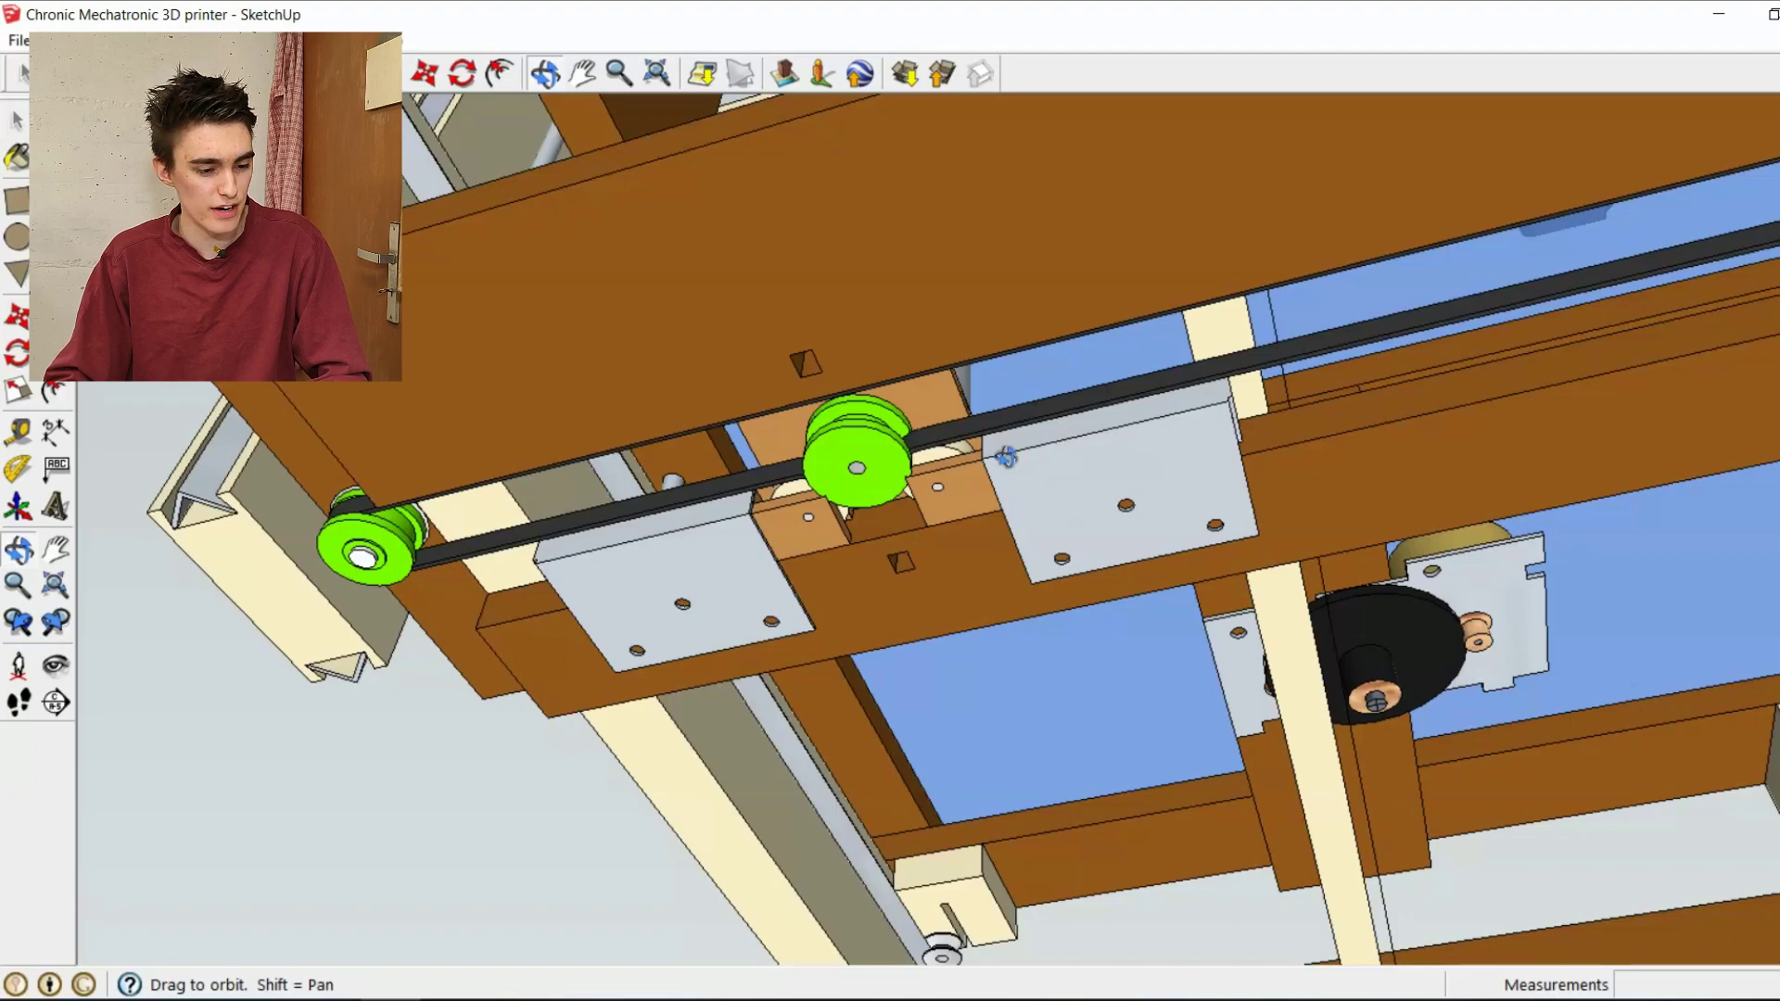
# - Examine the underside of the print bed carriage, including its rollers, side rails and central black wheel
pyautogui.keyDown('shift'); pyautogui.moveTo(1111, 471); pyautogui.dragTo(1204, 372, button='middle'); pyautogui.keyUp('shift')
pyautogui.moveTo(1108, 408); pyautogui.dragTo(1108, 510, button='middle')
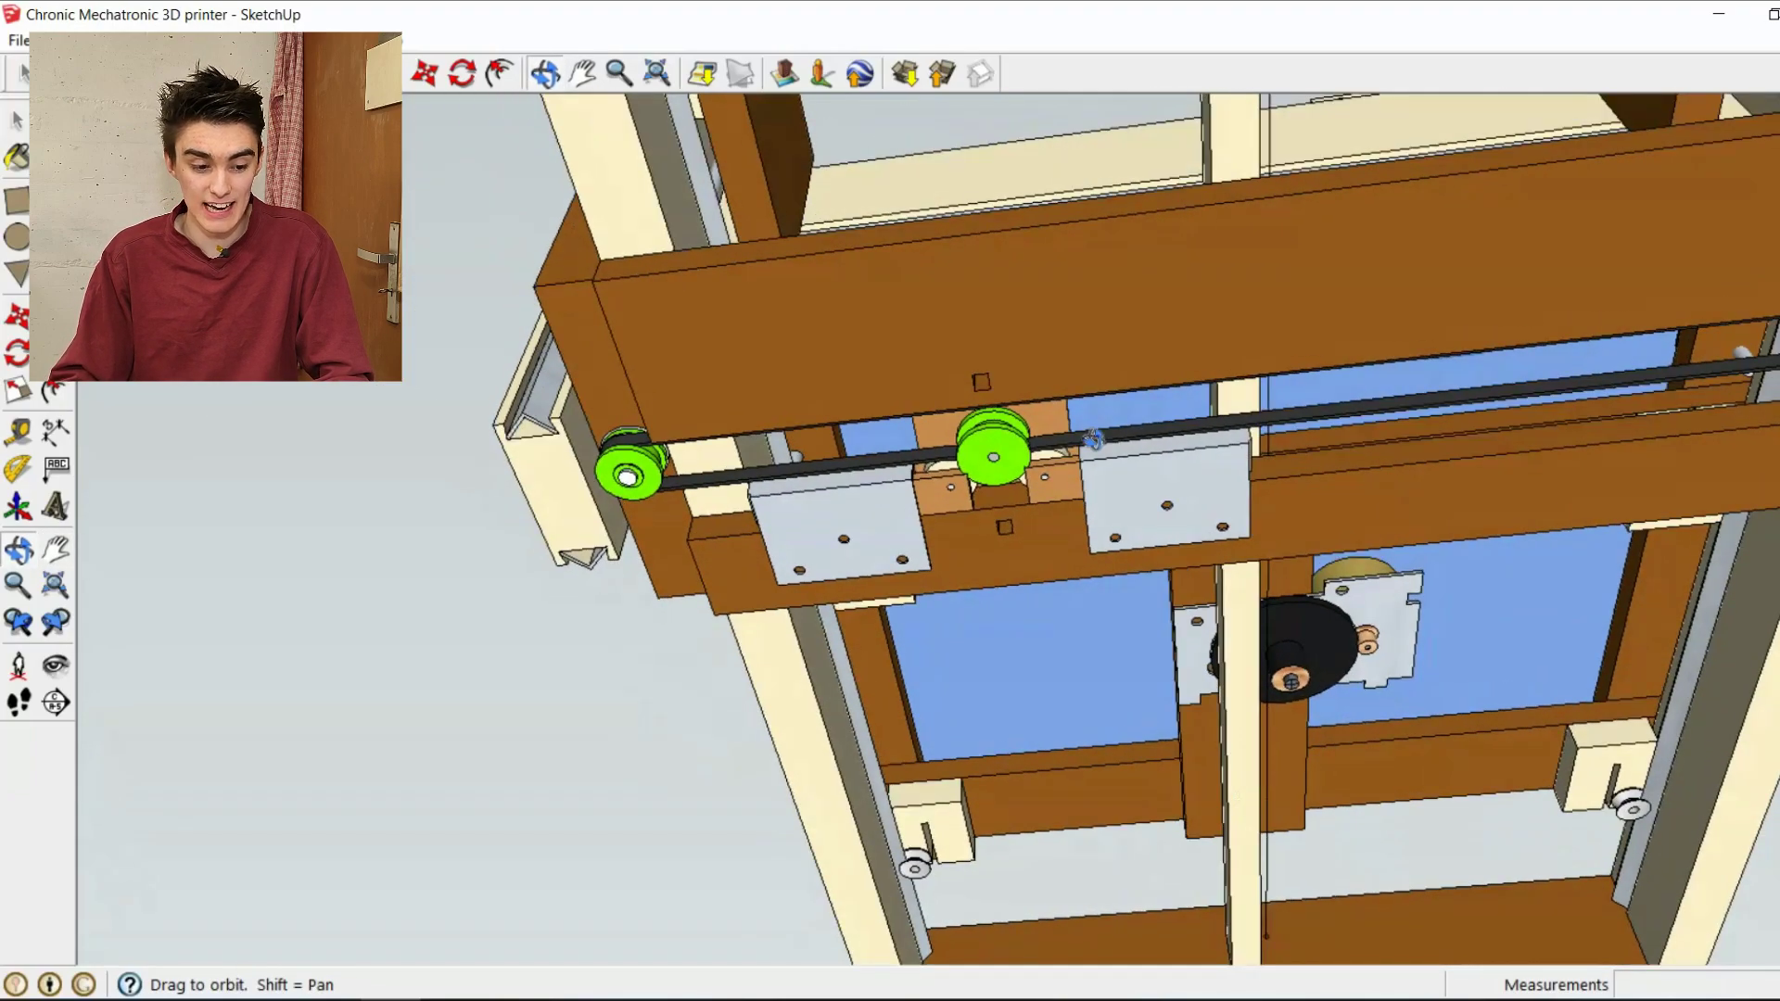
pyautogui.moveTo(1095, 439); pyautogui.dragTo(1161, 669, button='middle')
pyautogui.scroll(3, 1139, 568)
pyautogui.keyDown('shift'); pyautogui.moveTo(1139, 567); pyautogui.dragTo(993, 452, button='middle'); pyautogui.keyUp('shift')
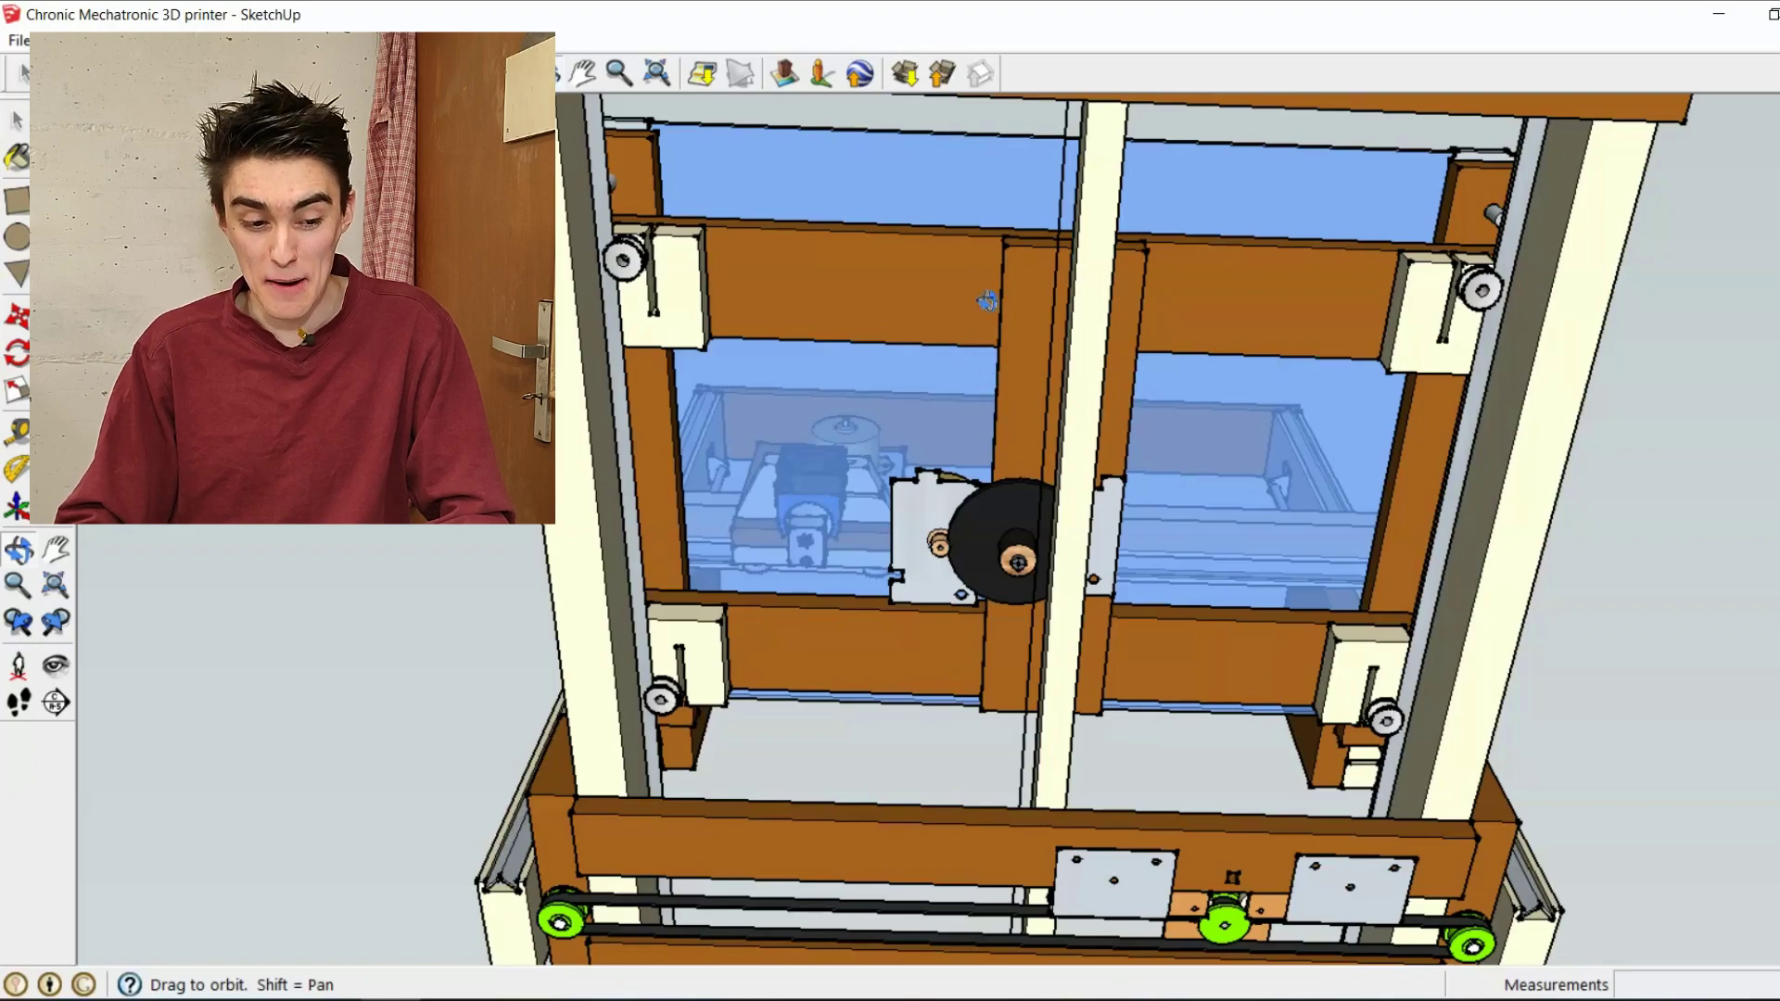
pyautogui.moveTo(1064, 449)
pyautogui.mouseDown(button='middle')
pyautogui.moveTo(1311, 348)
pyautogui.moveTo(1030, 306)
pyautogui.moveTo(1059, 390)
pyautogui.moveTo(1022, 445)
pyautogui.moveTo(1025, 478)
pyautogui.moveTo(1011, 269)
pyautogui.moveTo(965, 421)
pyautogui.moveTo(1077, 569)
pyautogui.moveTo(1070, 417)
pyautogui.mouseUp(button='middle')
pyautogui.scroll(4, 1020, 422)
pyautogui.scroll(-5, 1083, 609)
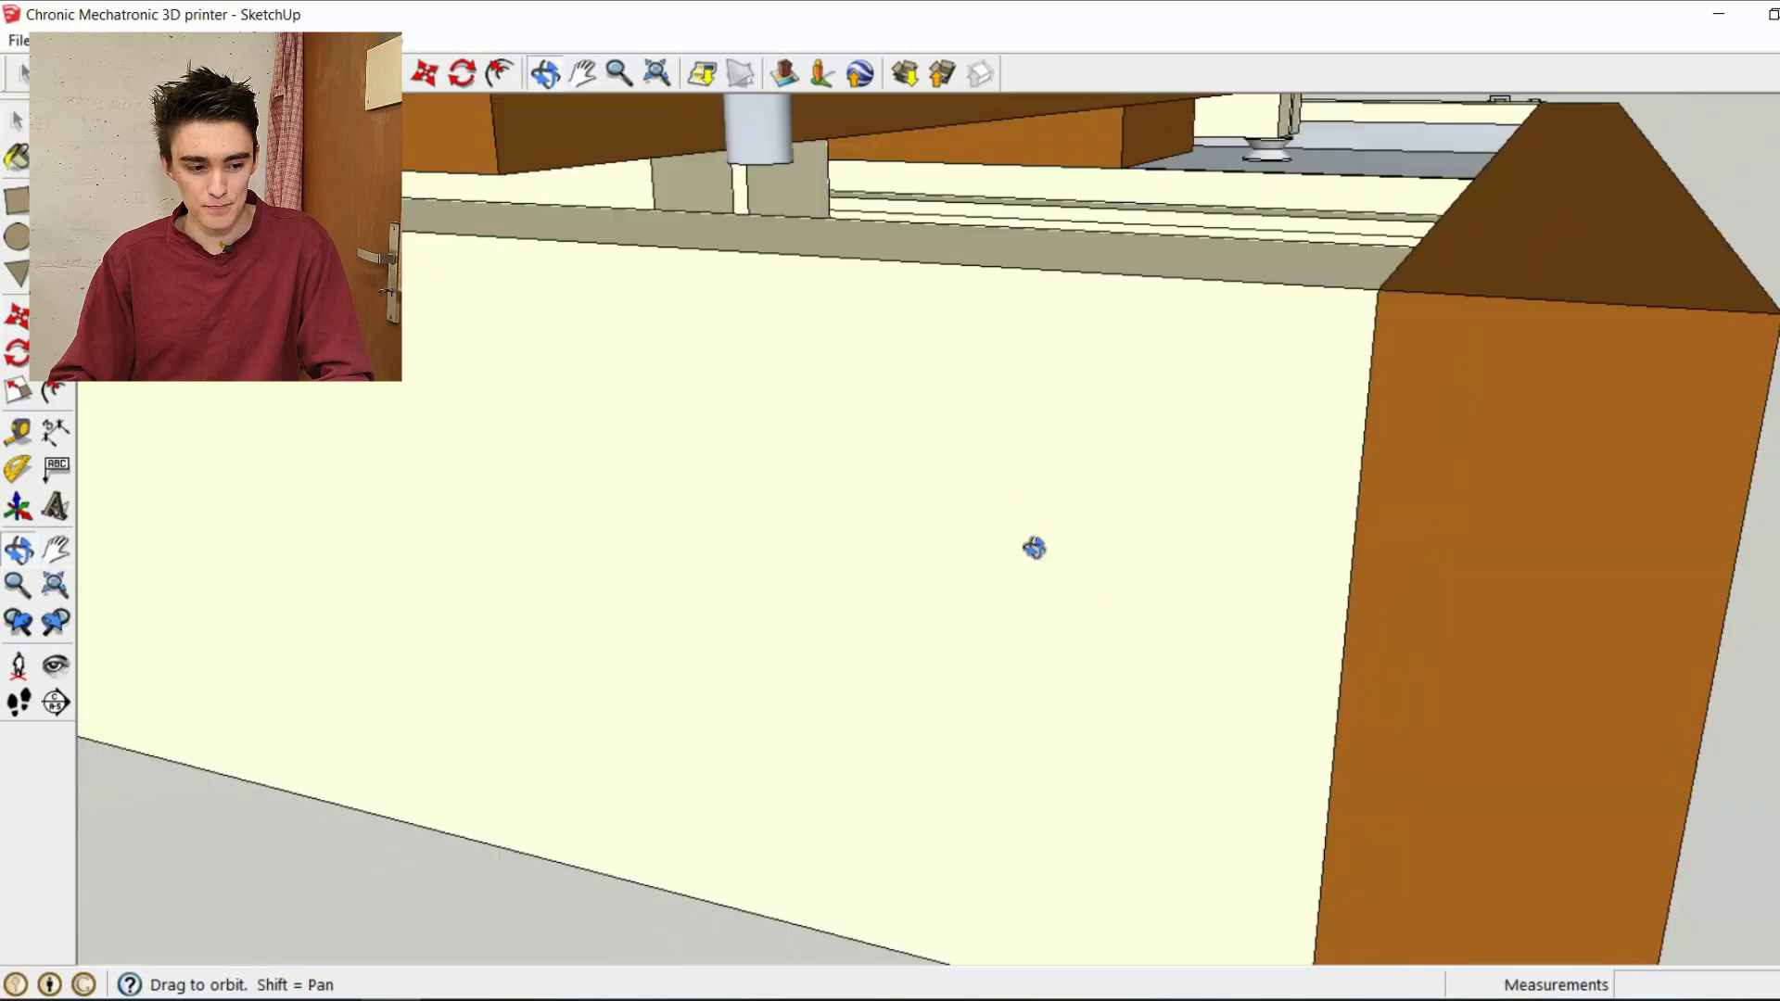
# - Inspect the print bed's side supports and height posts, and the corner clamps holding the glass plate
pyautogui.moveTo(989, 354); pyautogui.dragTo(1081, 389, button='middle')
pyautogui.keyDown('shift'); pyautogui.moveTo(707, 443); pyautogui.dragTo(890, 404, button='middle'); pyautogui.keyUp('shift')
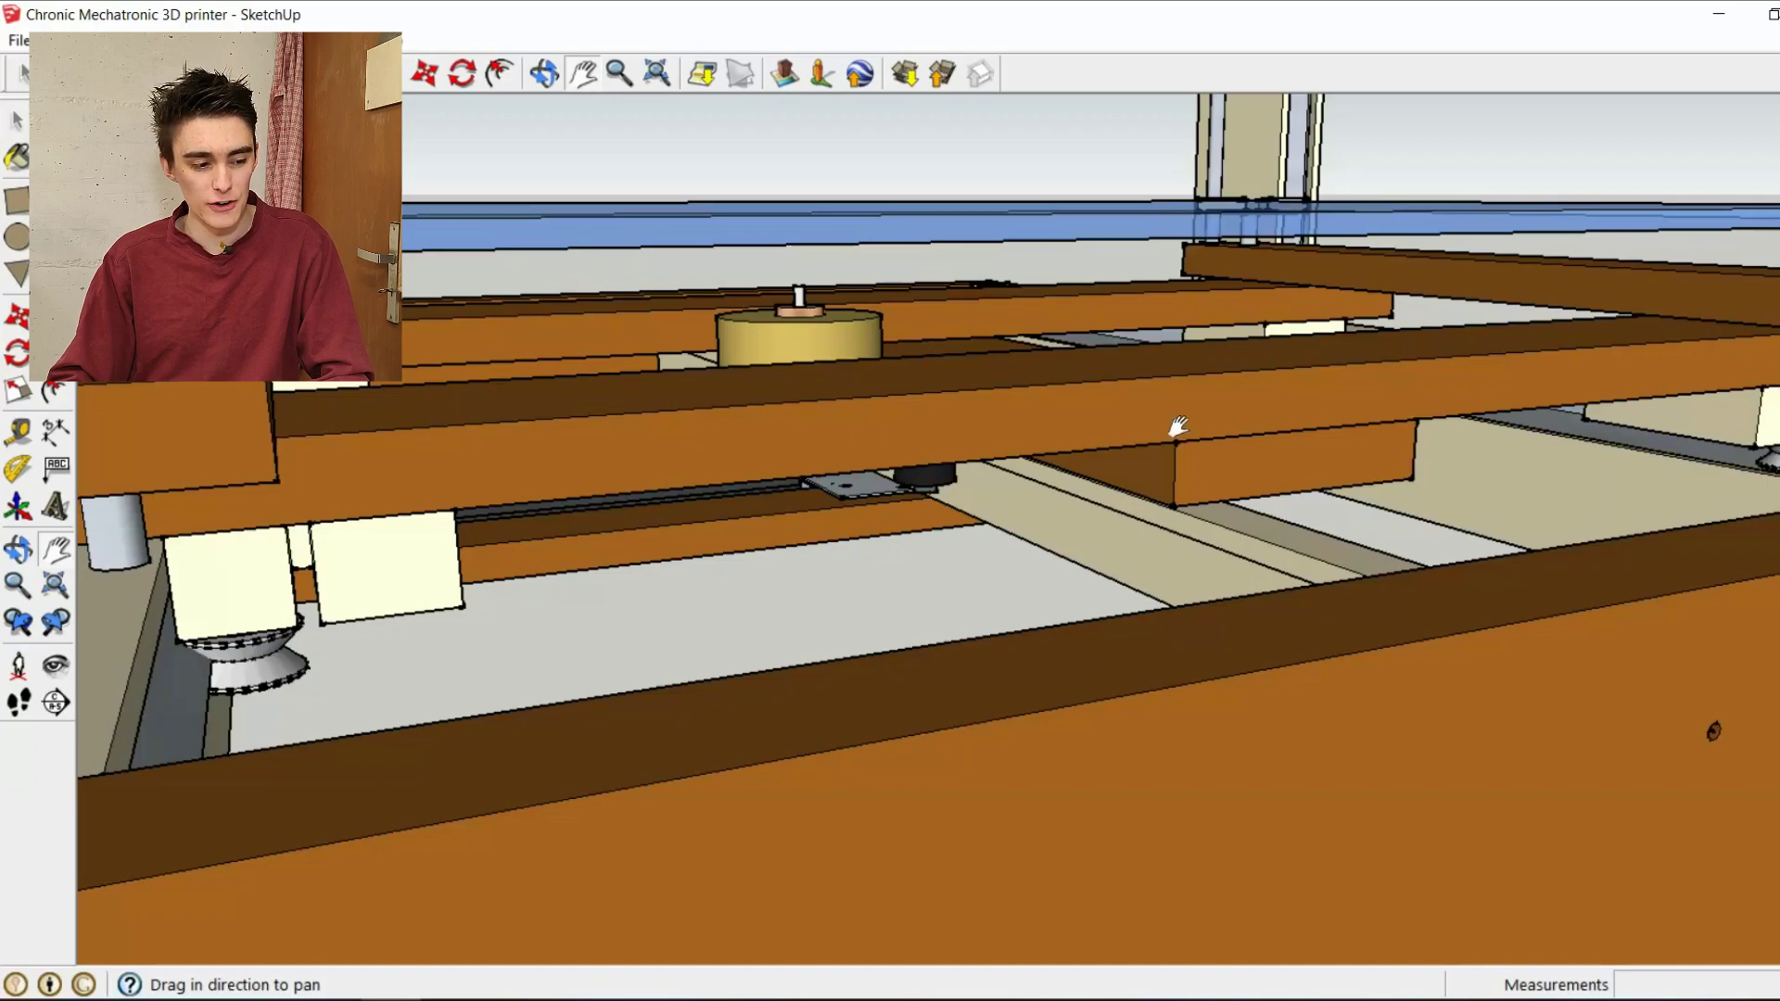
pyautogui.keyDown('shift'); pyautogui.moveTo(1178, 426); pyautogui.dragTo(874, 463, button='middle'); pyautogui.keyUp('shift')
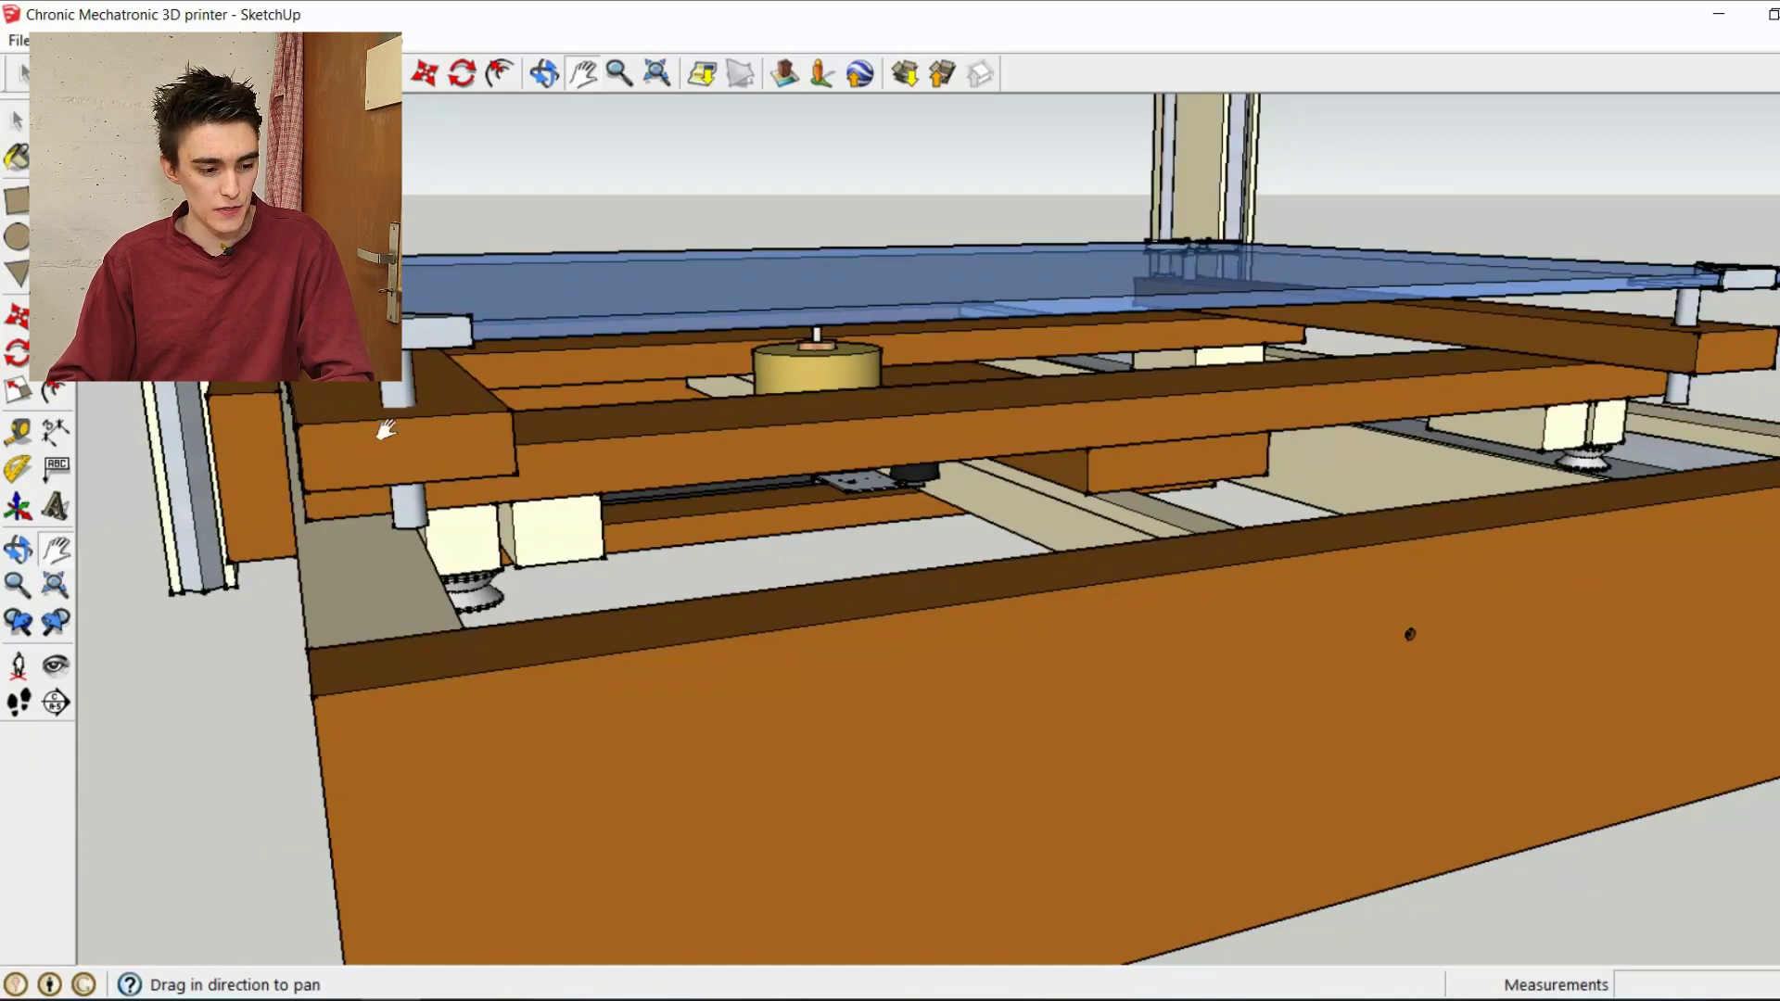
pyautogui.keyDown('shift'); pyautogui.moveTo(1326, 457); pyautogui.dragTo(1465, 411, button='middle'); pyautogui.keyUp('shift')
pyautogui.moveTo(1243, 386); pyautogui.dragTo(1147, 530, button='middle')
pyautogui.scroll(5, 1152, 521)
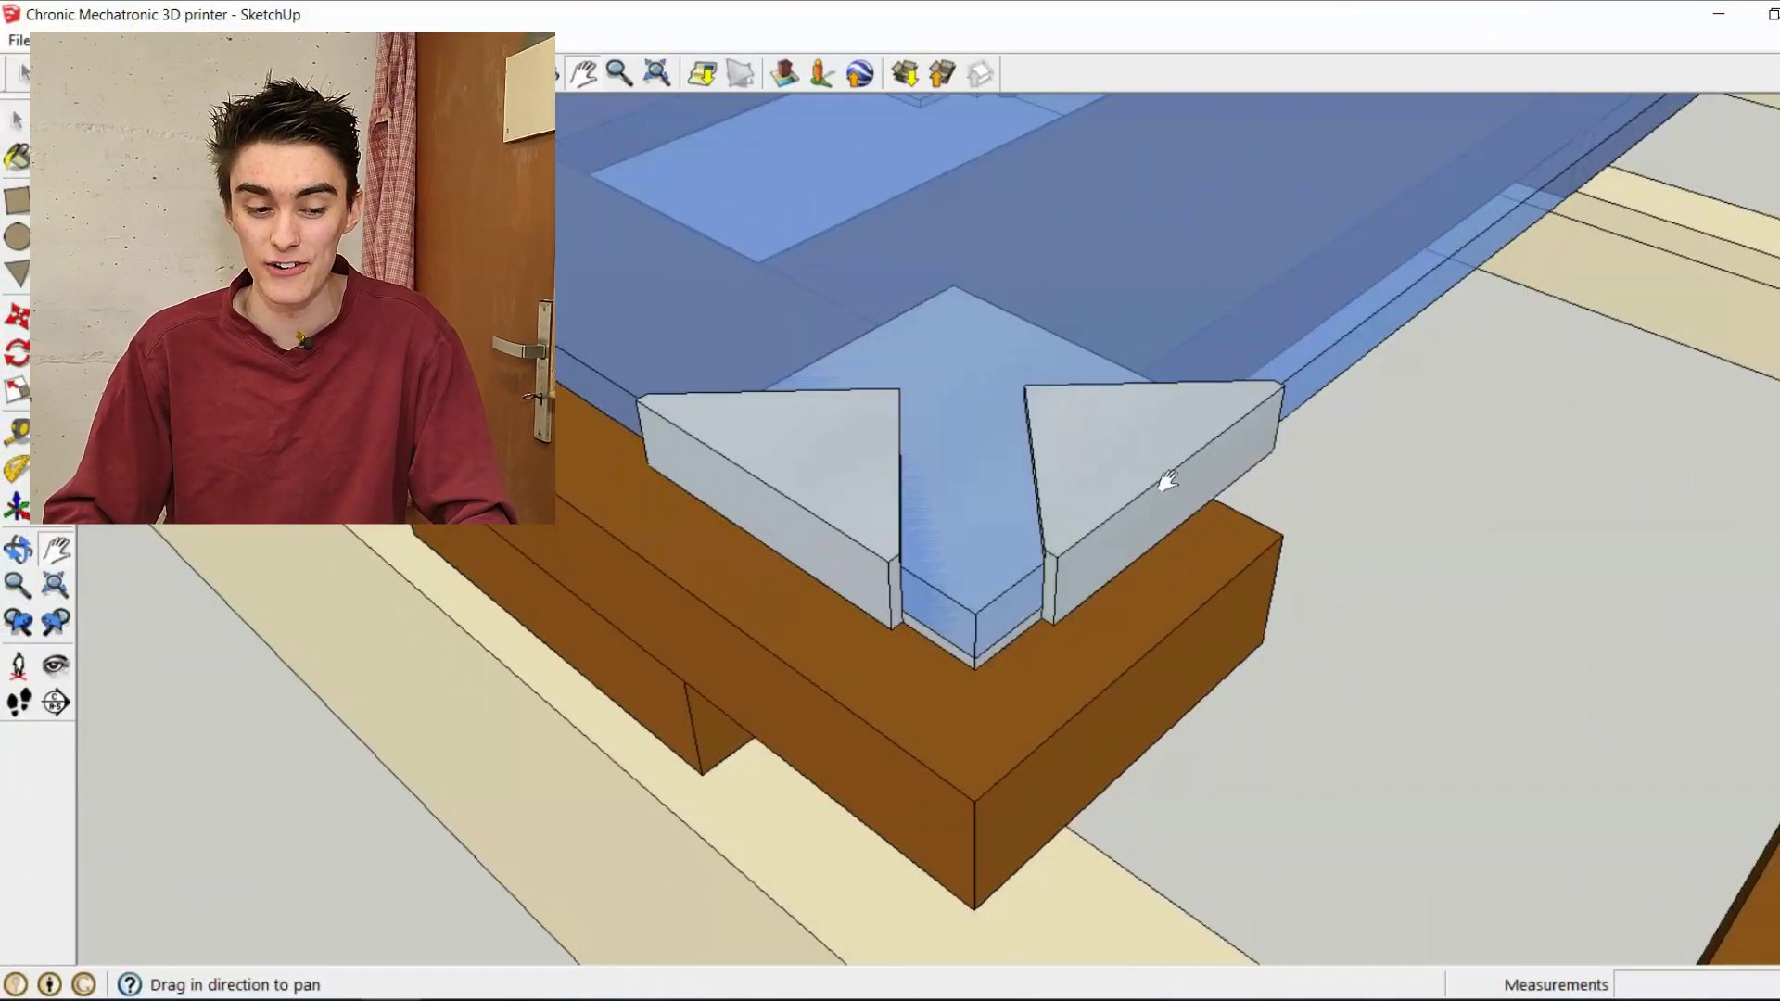
pyautogui.moveTo(1168, 481); pyautogui.dragTo(1186, 396, button='middle')
pyautogui.keyDown('shift'); pyautogui.moveTo(1132, 480); pyautogui.dragTo(1111, 389, button='middle'); pyautogui.keyUp('shift')
pyautogui.keyDown('shift'); pyautogui.moveTo(1111, 389); pyautogui.dragTo(1129, 338, button='middle'); pyautogui.keyUp('shift')
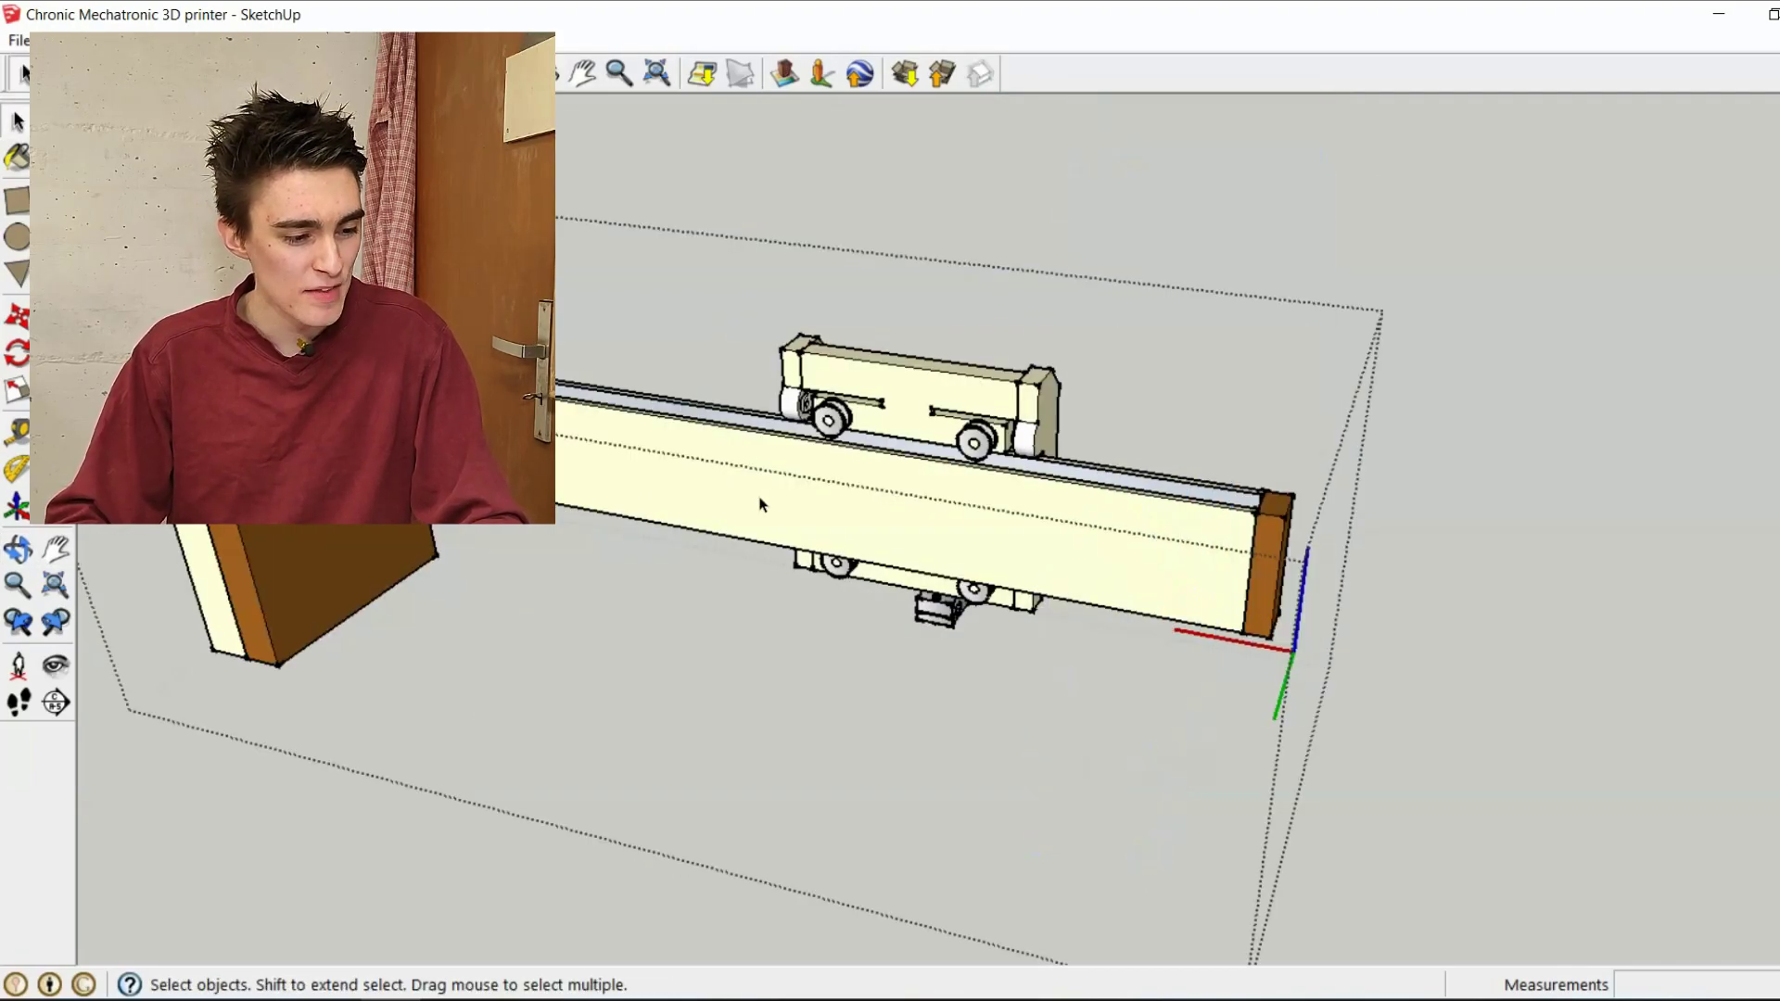
# - Hide the long horizontal beam inside the open group to expose the roller carriage behind it
pyautogui.rightClick(694, 419)
pyautogui.click(733, 482)
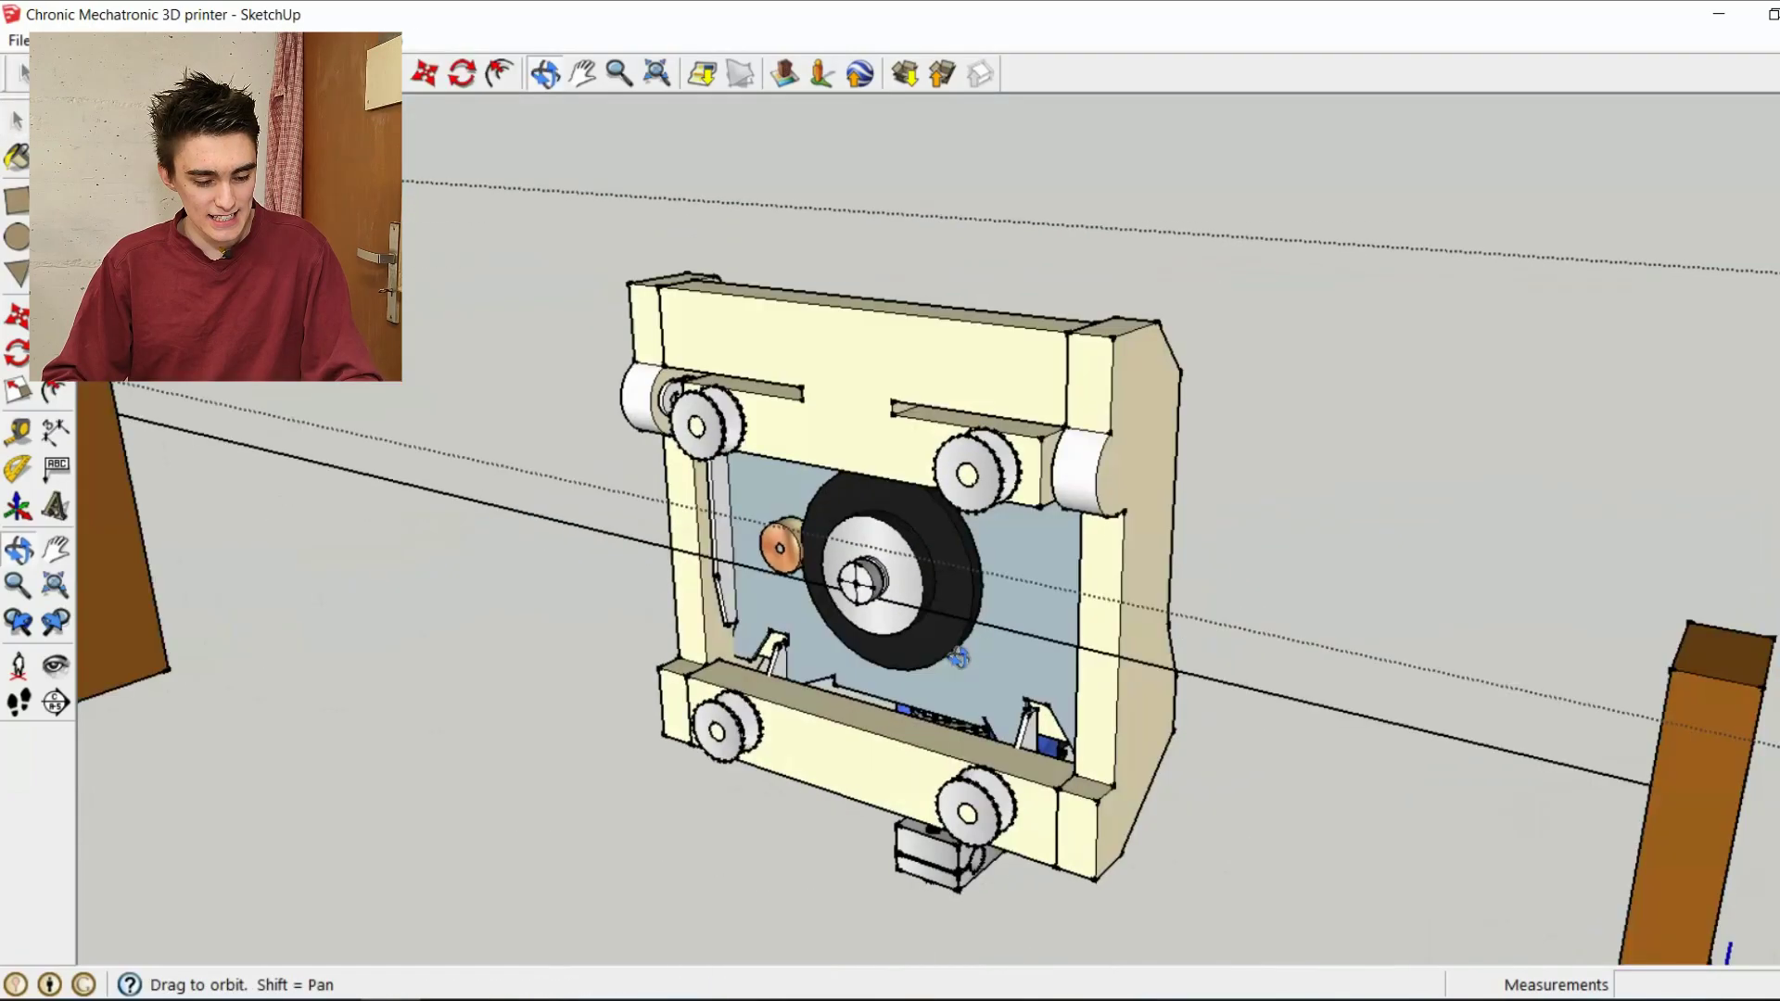
# - Open the nested roller carriage for editing down to its individual frame parts
pyautogui.moveTo(961, 655); pyautogui.dragTo(928, 685, button='middle')
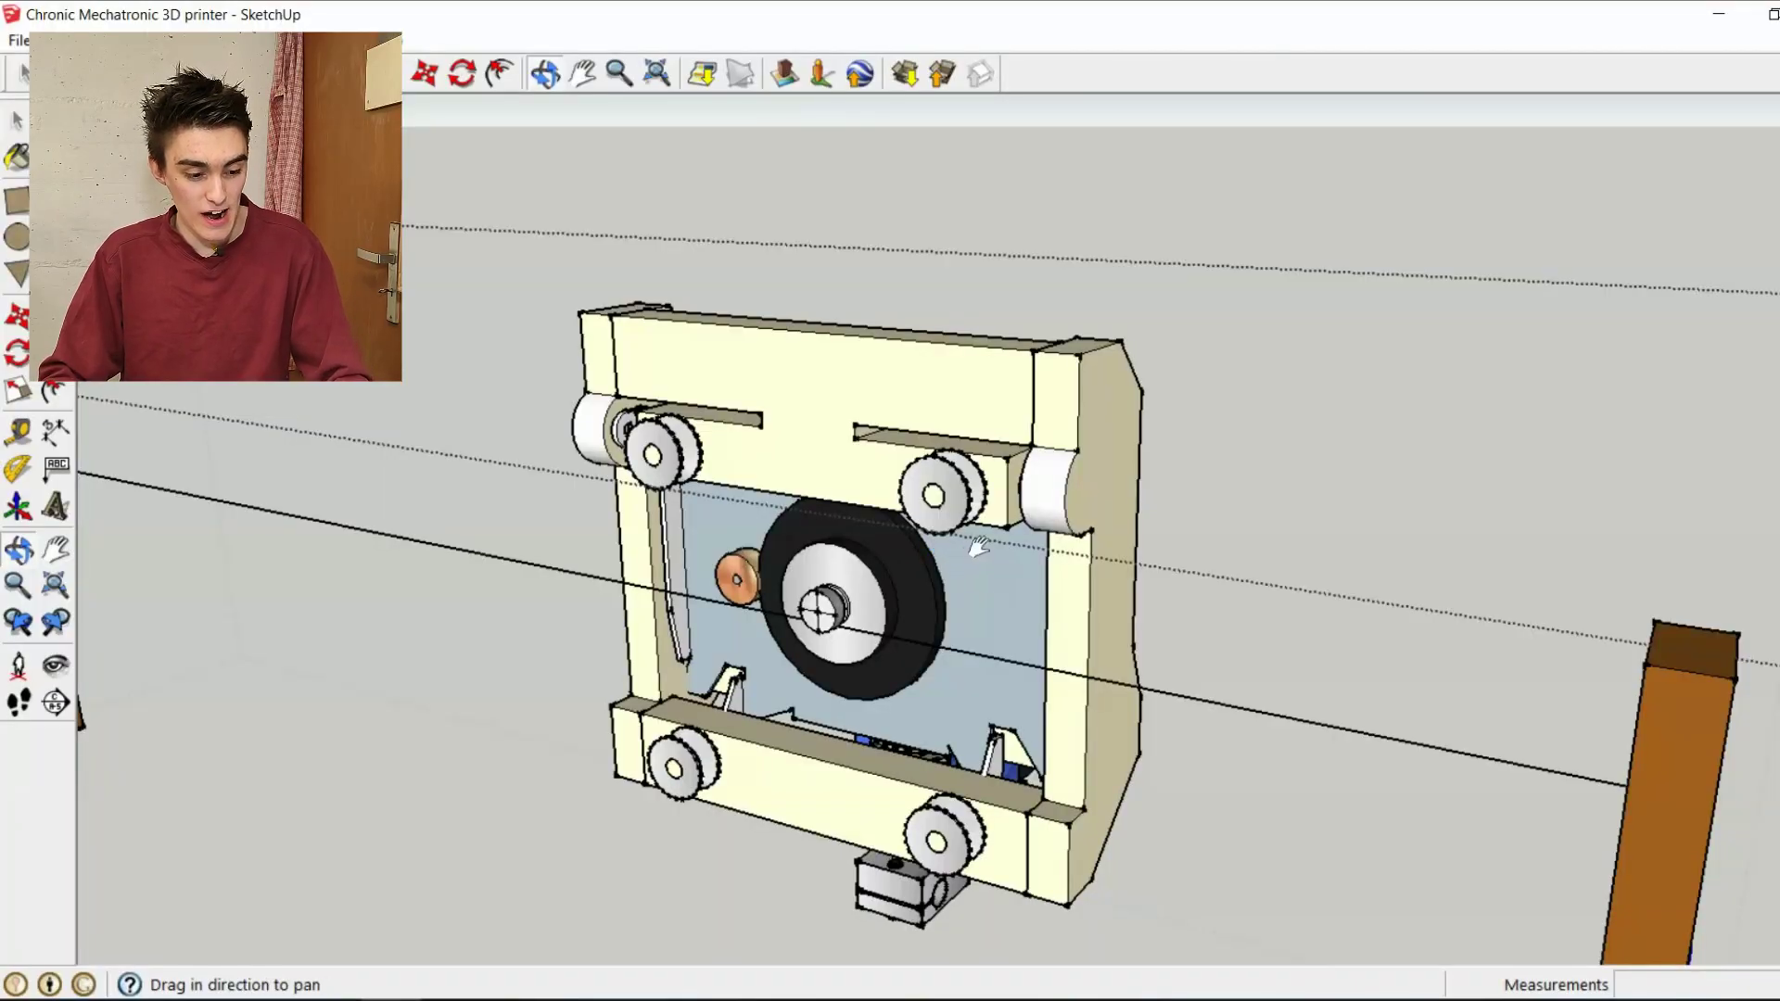
pyautogui.moveTo(980, 542); pyautogui.dragTo(769, 457, button='middle')
pyautogui.rightClick(766, 437)
pyautogui.click(757, 443)
pyautogui.doubleClick(757, 444)
pyautogui.rightClick(762, 448)
pyautogui.doubleClick(730, 449)
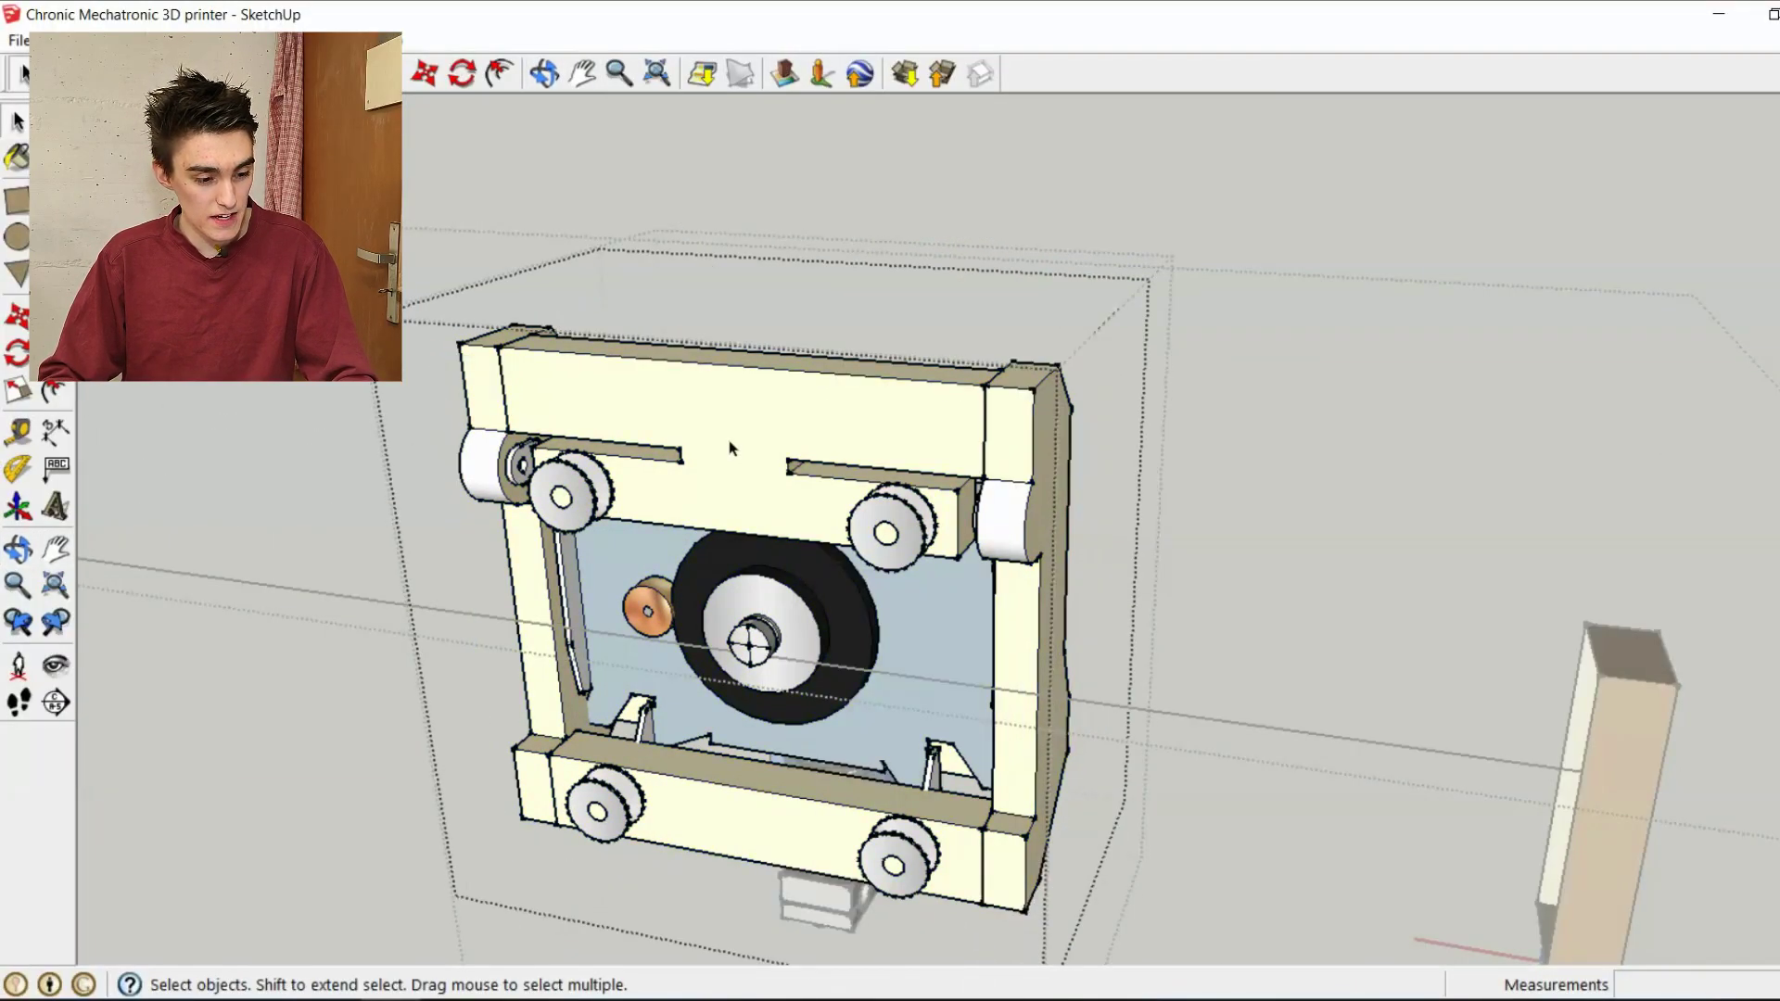
# - Hide the slotted upper crossbar and the lower crossbar of the carriage frame
pyautogui.rightClick(740, 449)
pyautogui.click(797, 487)
pyautogui.press('h')
pyautogui.moveTo(796, 826); pyautogui.dragTo(870, 697)
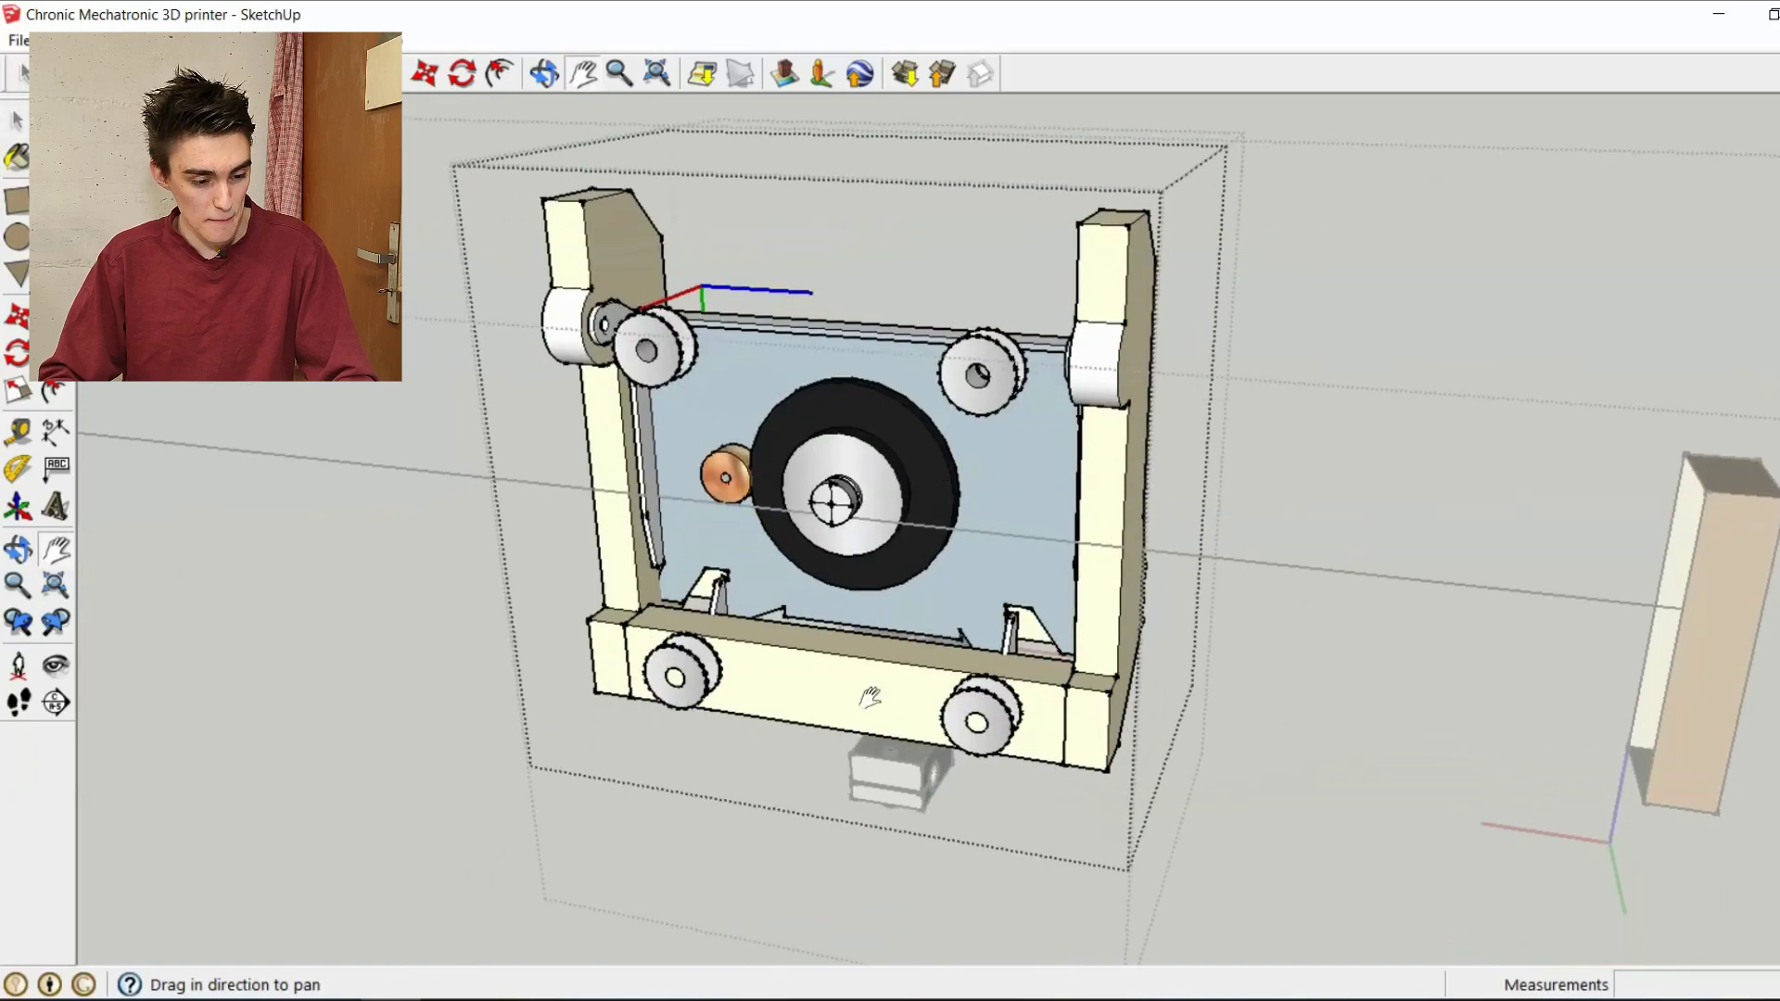
pyautogui.rightClick(862, 702)
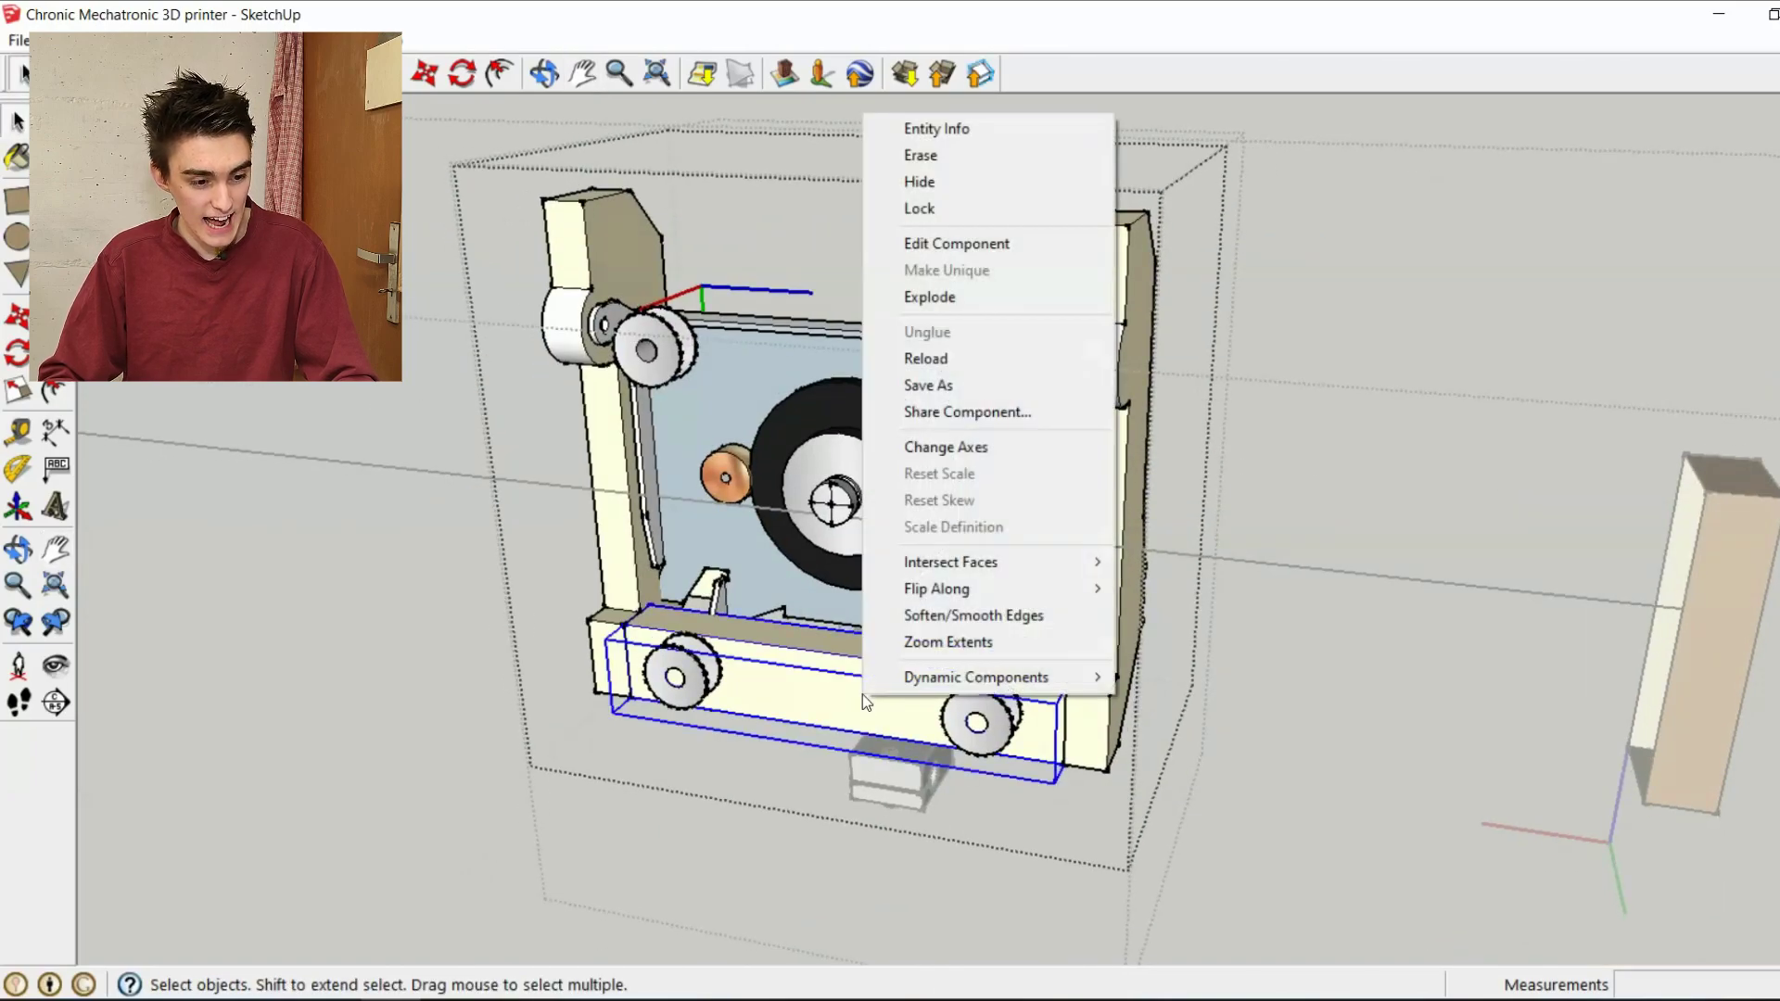
pyautogui.click(926, 186)
# - Examine the upper grooved roller, its bracket at the blue plate's corner and the rounded boss on the side post
pyautogui.scroll(2, 914, 566)
pyautogui.keyDown('shift'); pyautogui.moveTo(913, 565); pyautogui.dragTo(1117, 605, button='middle'); pyautogui.keyUp('shift')
pyautogui.moveTo(965, 632); pyautogui.dragTo(769, 453, button='middle')
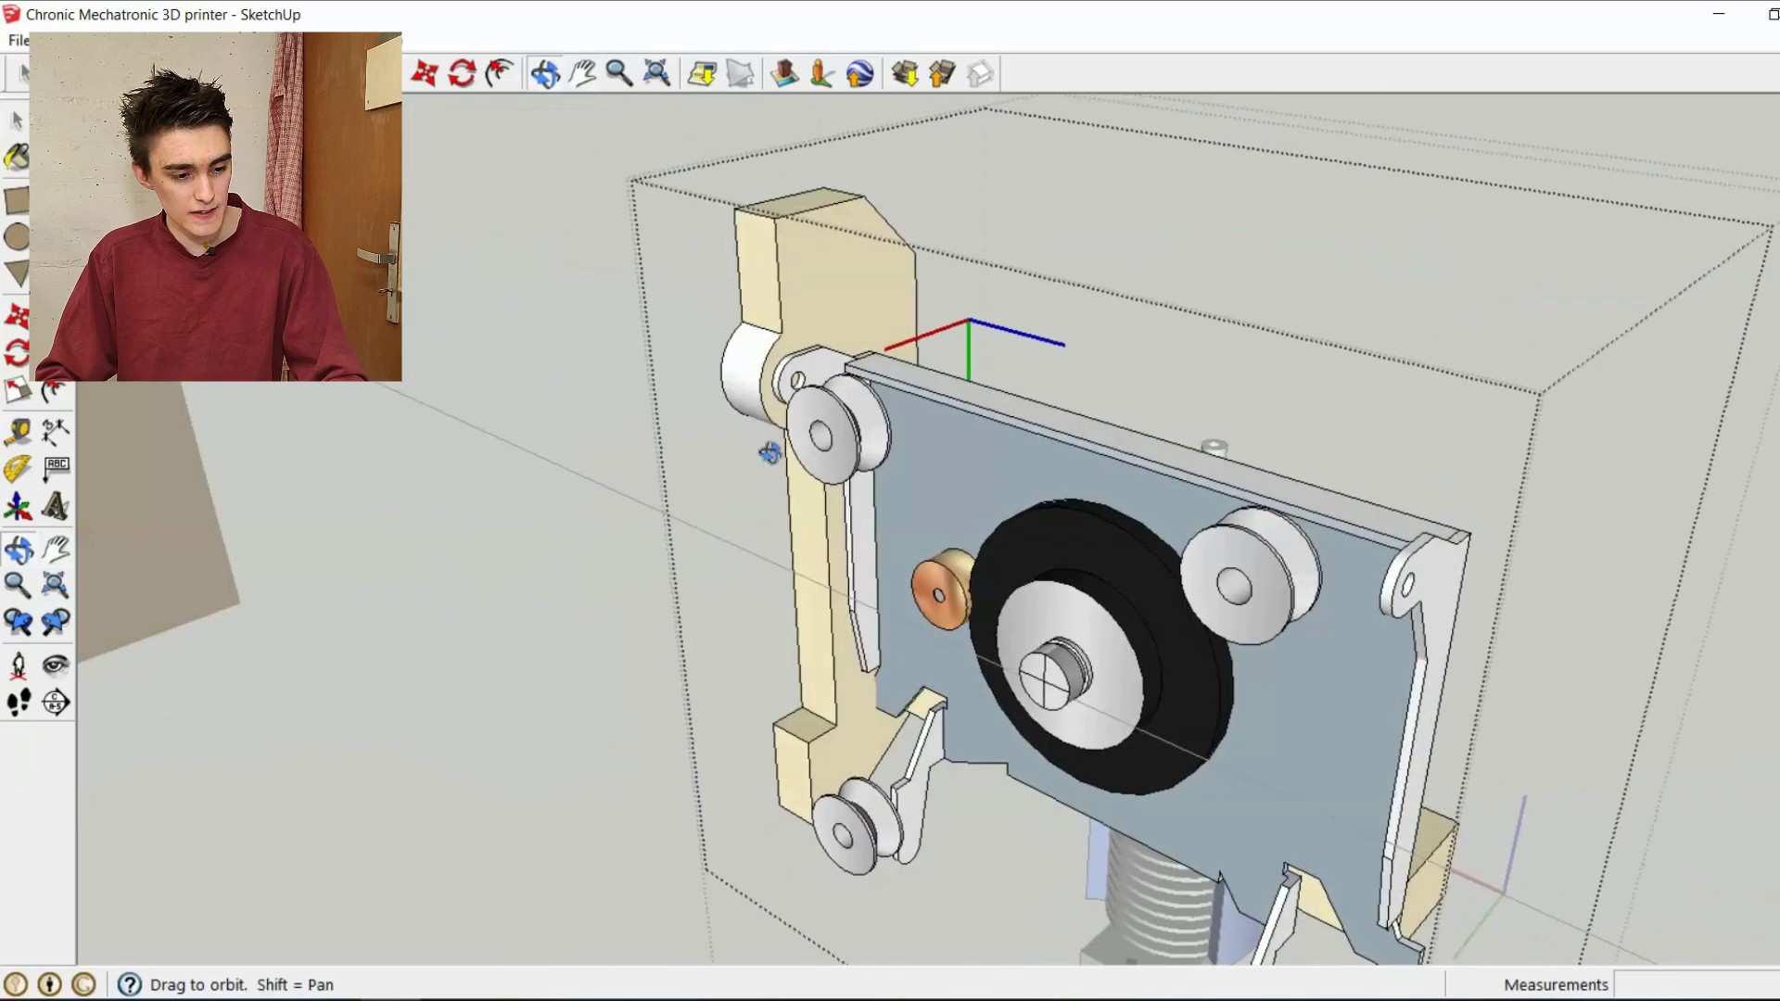
pyautogui.keyDown('shift'); pyautogui.moveTo(925, 502); pyautogui.dragTo(946, 445, button='middle'); pyautogui.keyUp('shift')
pyautogui.scroll(5, 946, 445)
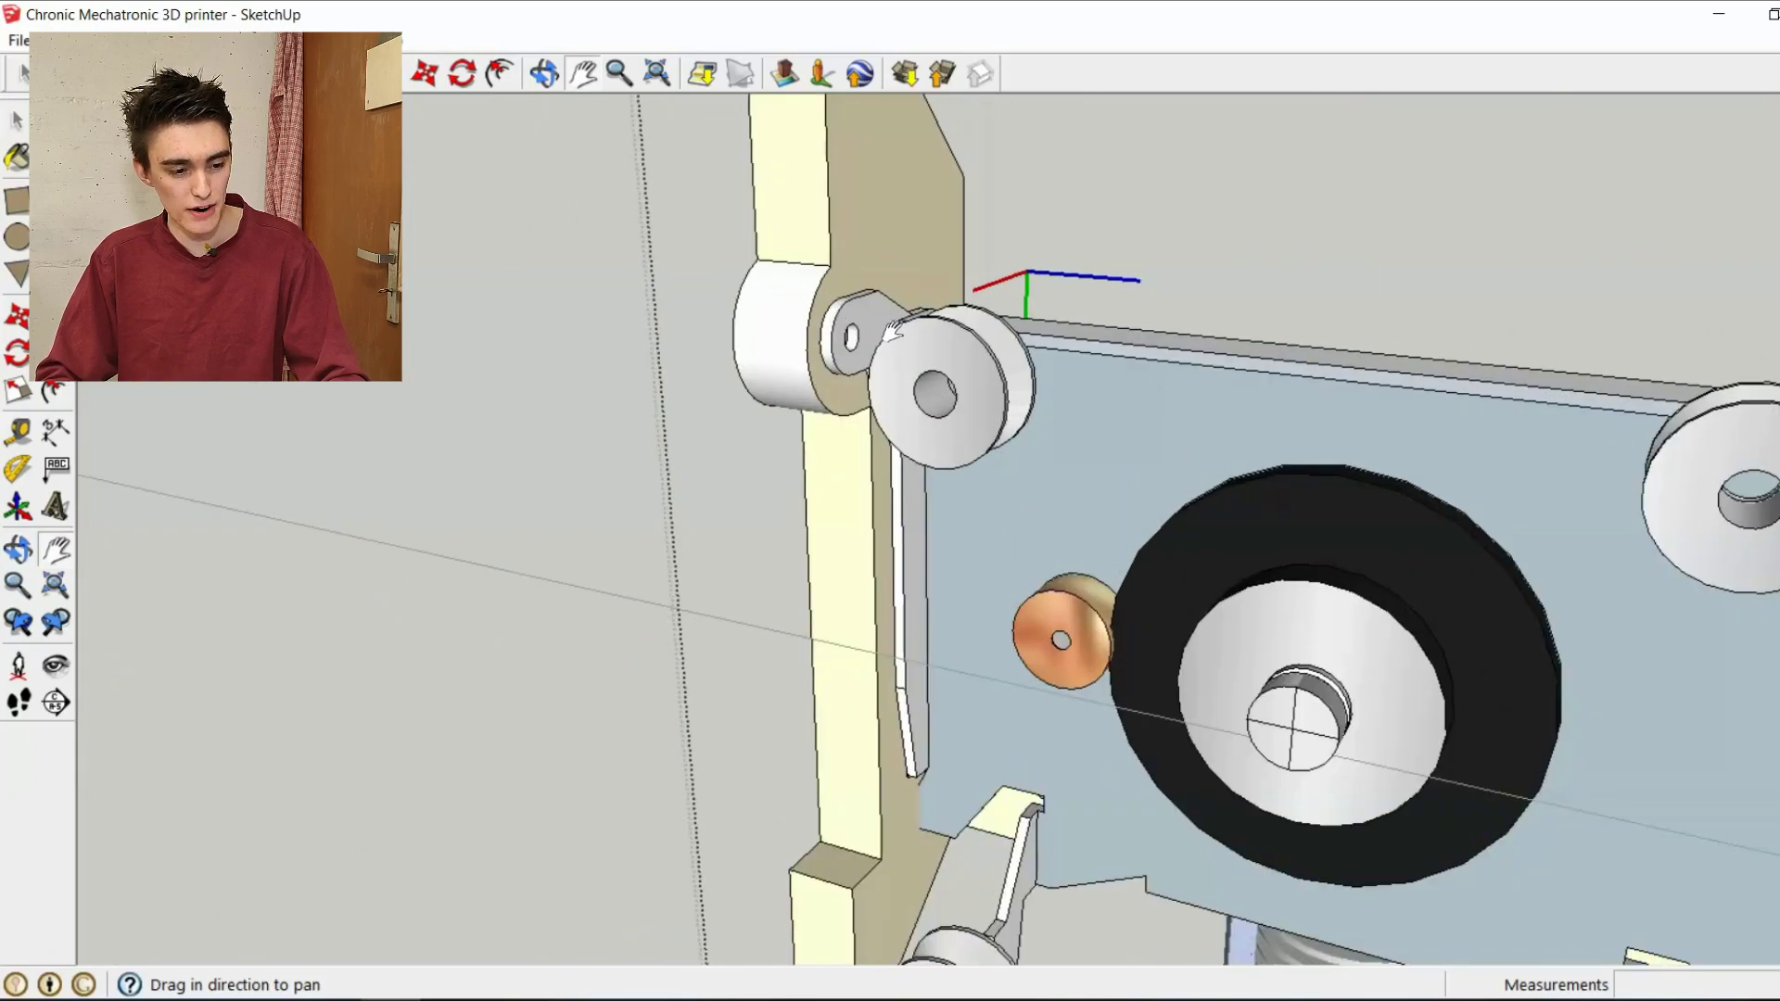
pyautogui.scroll(4, 850, 339)
pyautogui.scroll(-2, 960, 347)
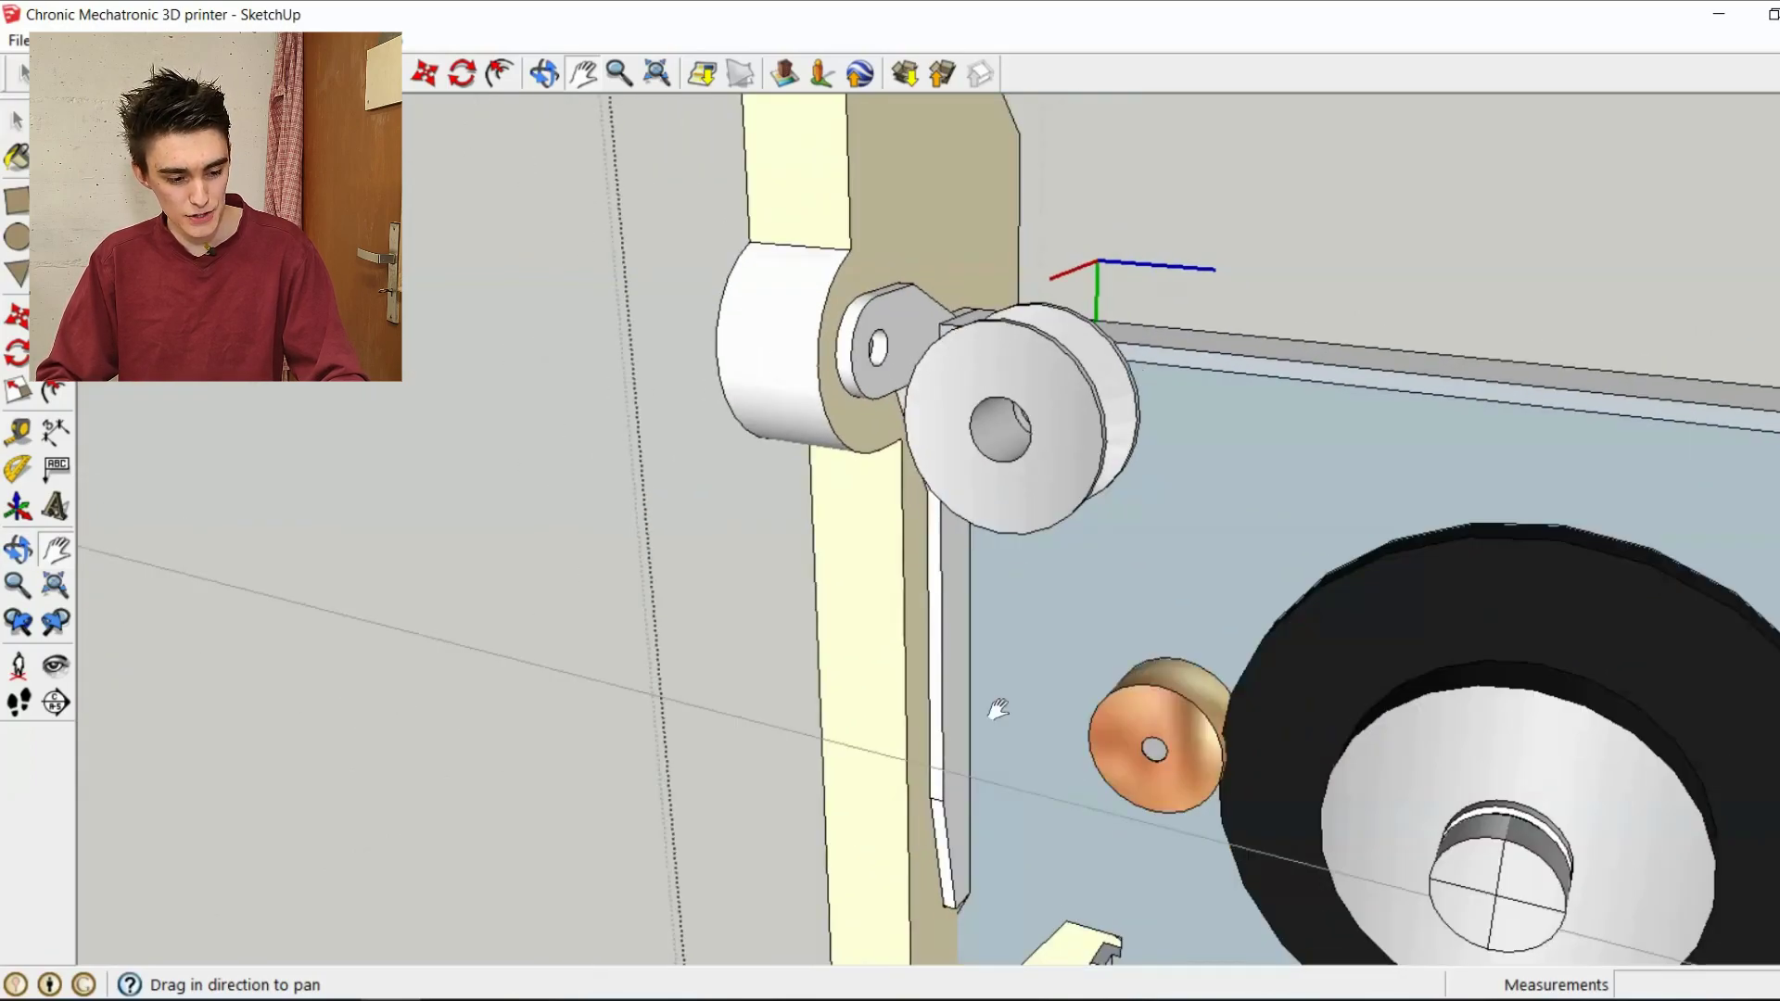
pyautogui.scroll(-1, 969, 786)
pyautogui.moveTo(972, 786); pyautogui.dragTo(835, 422)
# - Examine the blue mounting plate with the black wheel, the copper pulley and the lower roller brackets
pyautogui.moveTo(955, 547); pyautogui.dragTo(1089, 583, button='middle')
pyautogui.scroll(2, 735, 676)
pyautogui.scroll(3, 733, 678)
pyautogui.moveTo(755, 664); pyautogui.dragTo(863, 608, button='middle')
pyautogui.scroll(-5, 579, 675)
pyautogui.scroll(-3, 740, 673)
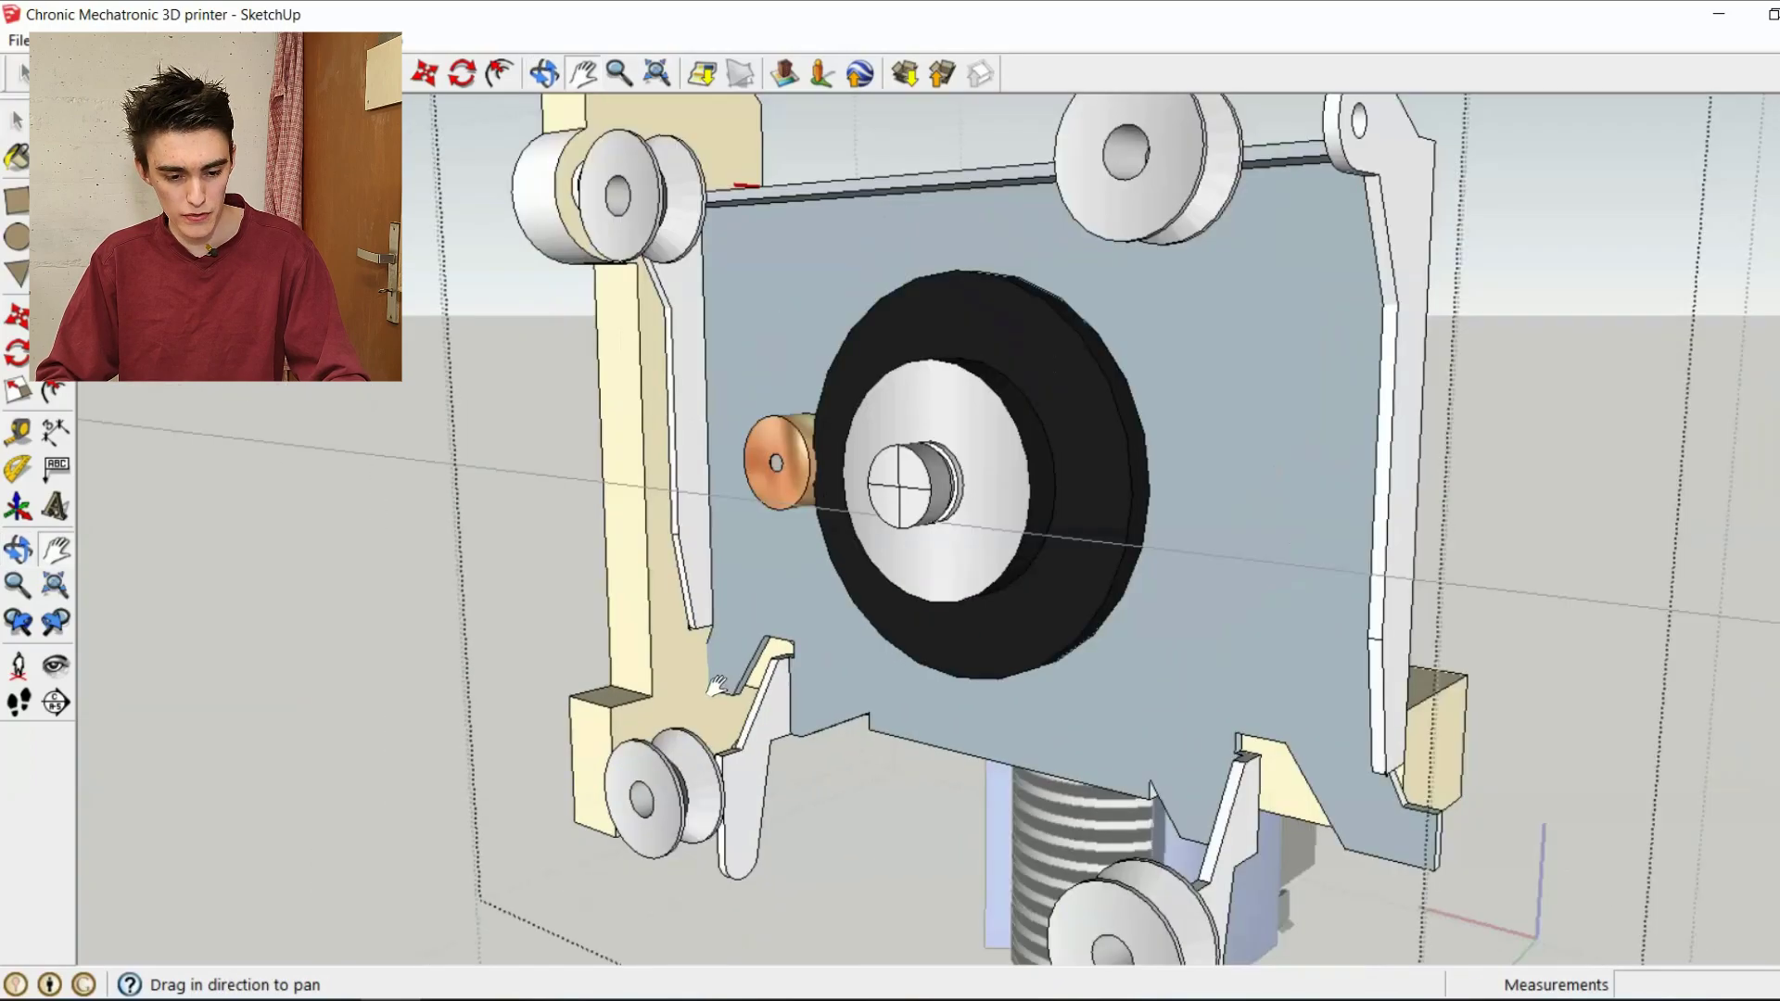
pyautogui.moveTo(990, 596); pyautogui.dragTo(891, 643)
pyautogui.moveTo(890, 644); pyautogui.dragTo(1144, 666, button='middle')
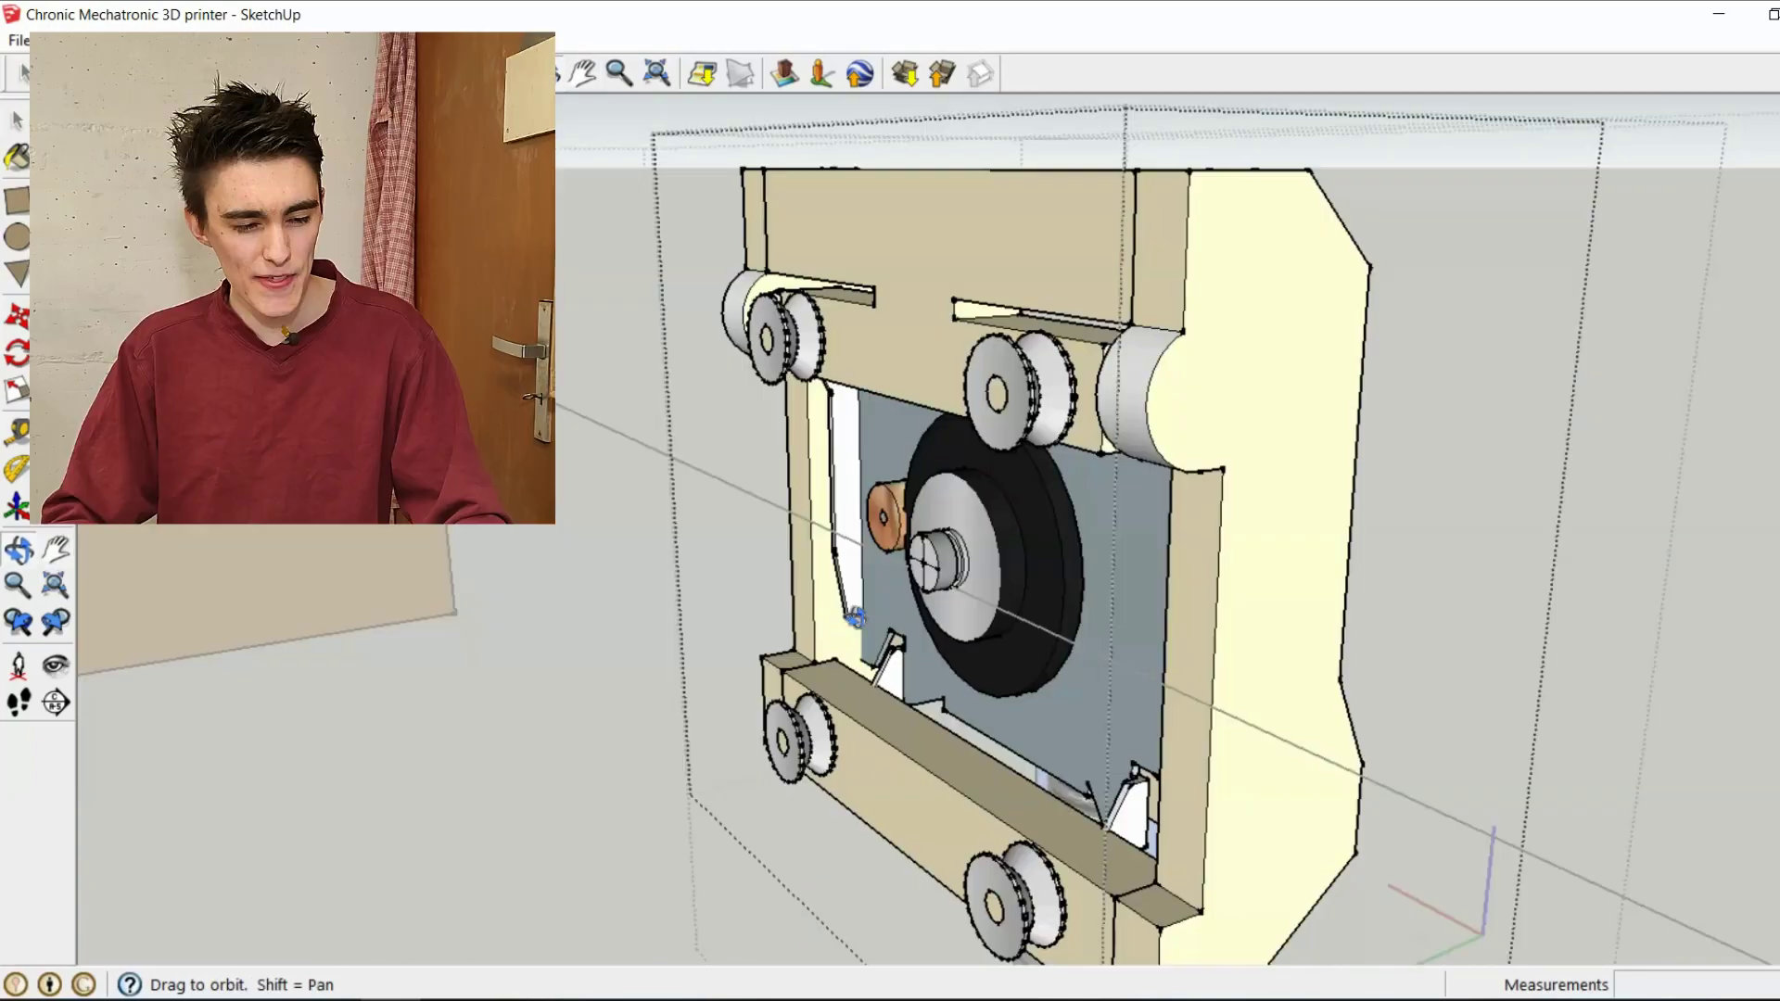
# - Inspect the complete carriage frame from both sides and the gap between the upper crossbar and the plate
pyautogui.keyDown('shift'); pyautogui.moveTo(1080, 623); pyautogui.dragTo(705, 619, button='middle'); pyautogui.keyUp('shift')
pyautogui.moveTo(1276, 672); pyautogui.dragTo(997, 463)
pyautogui.moveTo(1234, 705); pyautogui.dragTo(972, 592, button='middle')
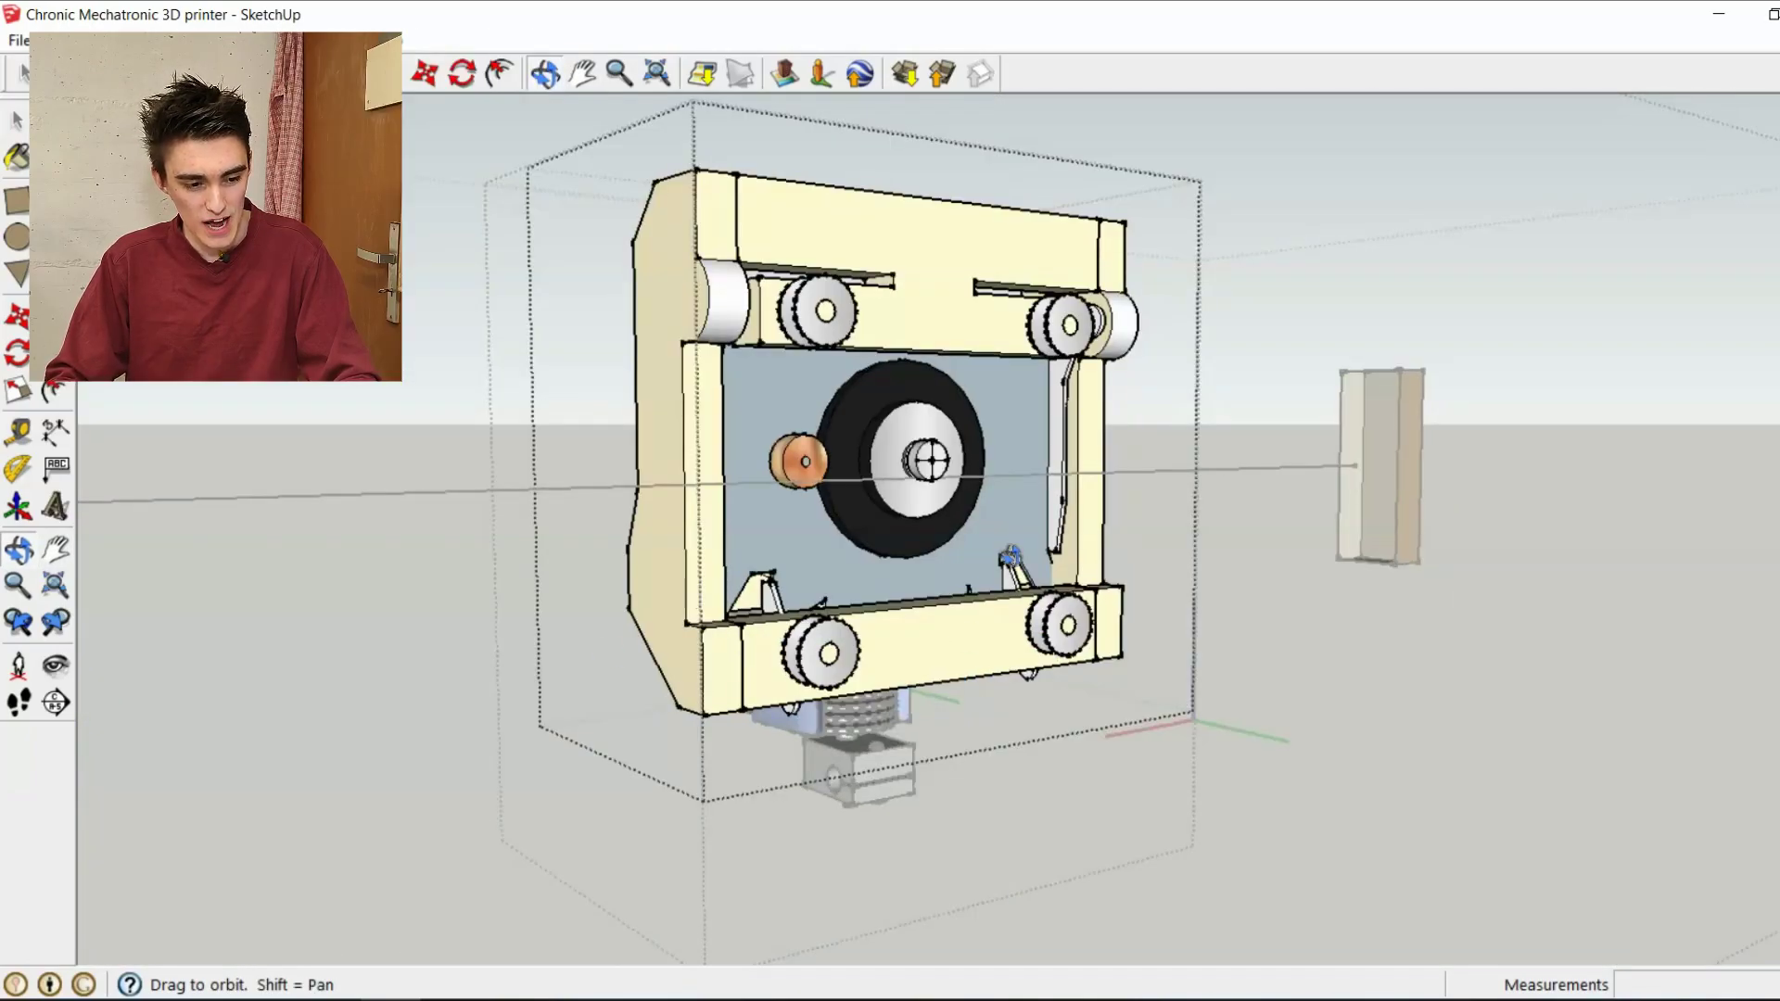
pyautogui.keyDown('shift'); pyautogui.moveTo(913, 323); pyautogui.dragTo(847, 159, button='middle'); pyautogui.keyUp('shift')
pyautogui.moveTo(997, 519); pyautogui.dragTo(1108, 525, button='middle')
pyautogui.scroll(5, 1104, 516)
pyautogui.keyDown('shift'); pyautogui.moveTo(993, 323); pyautogui.dragTo(1330, 664, button='middle'); pyautogui.keyUp('shift')
pyautogui.scroll(-4, 965, 414)
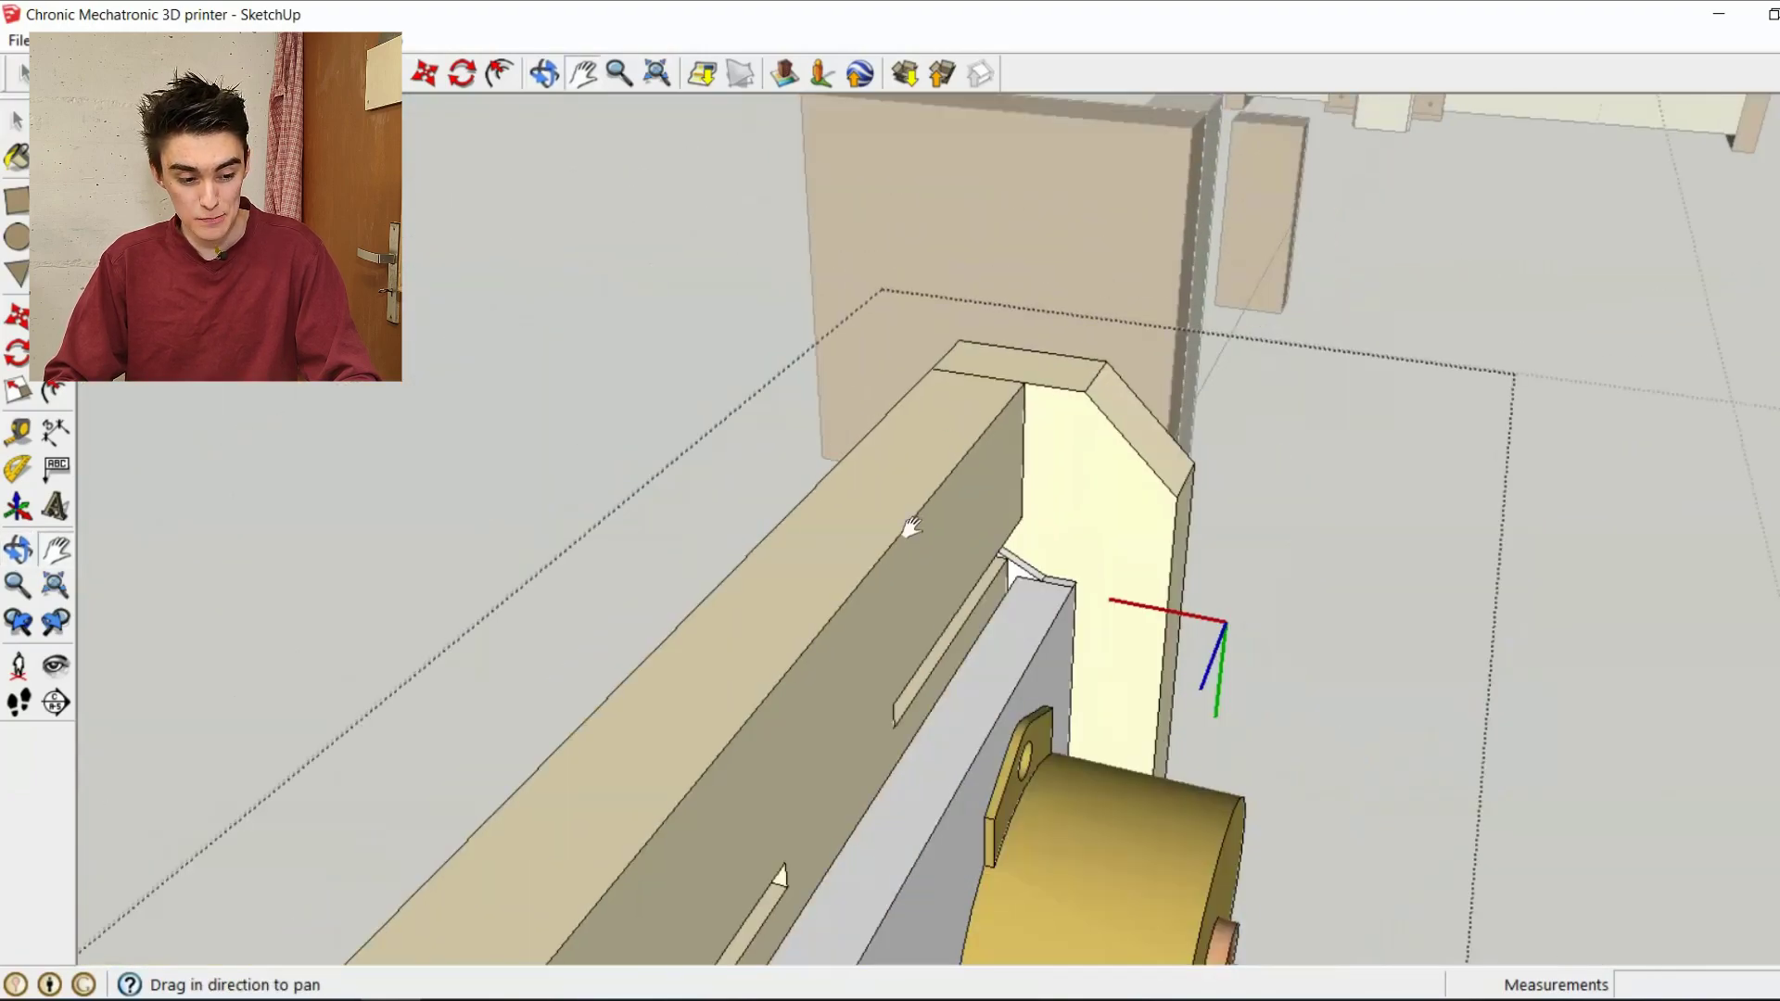
# - Inspect the upper crossbar's slots beside the rollers and the side profile of the carriage's end cheek
pyautogui.moveTo(998, 557); pyautogui.dragTo(1210, 623, button='middle')
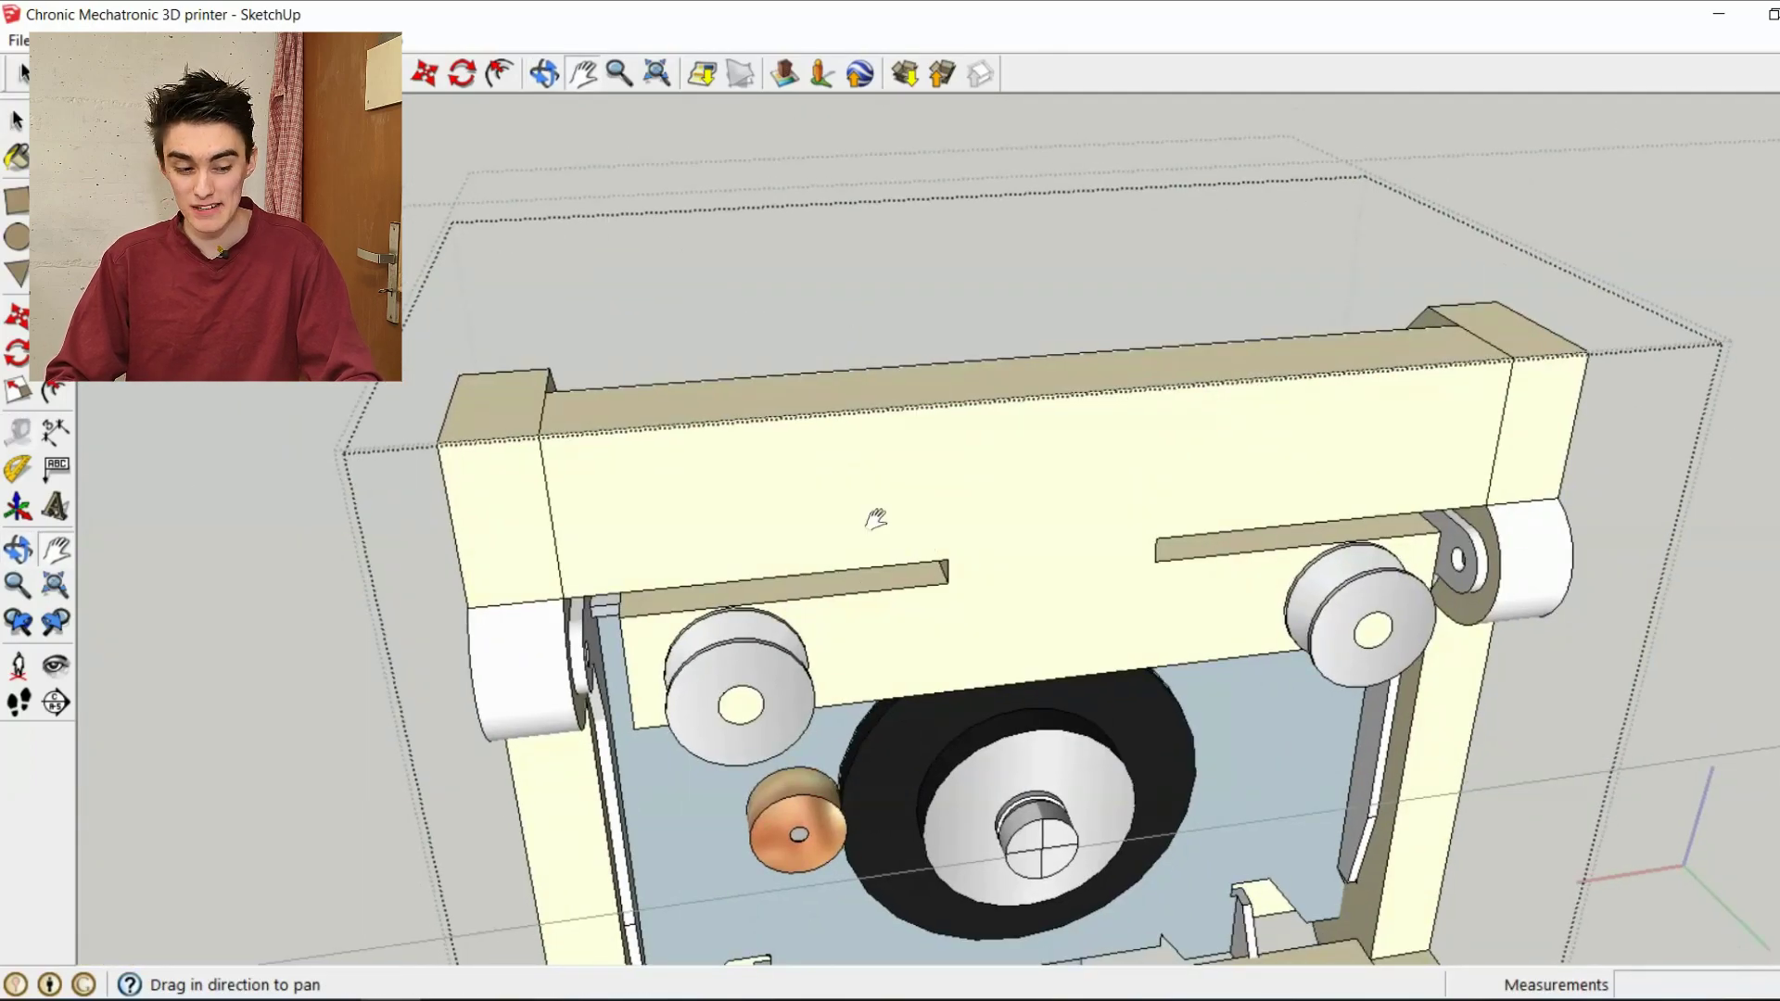
pyautogui.keyDown('shift'); pyautogui.moveTo(874, 516); pyautogui.dragTo(1095, 593, button='middle'); pyautogui.keyUp('shift')
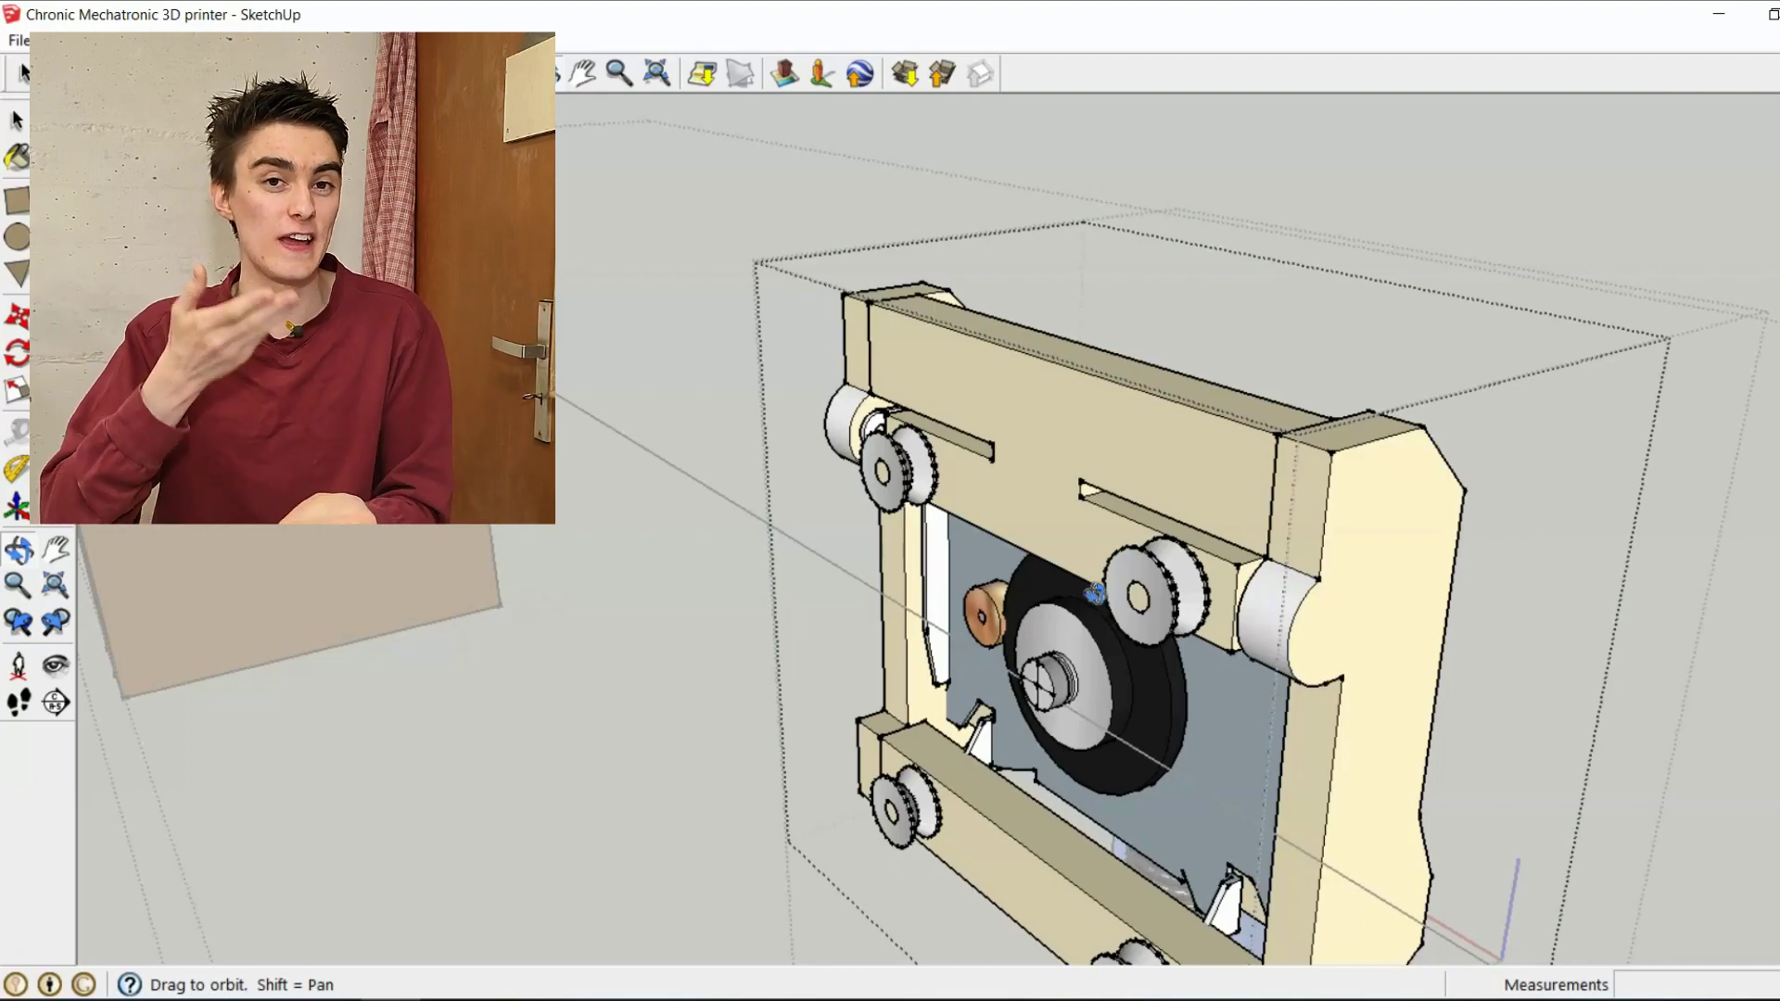
pyautogui.moveTo(1141, 506)
pyautogui.keyDown('shift'); pyautogui.mouseDown(button='middle')
pyautogui.moveTo(1230, 513)
pyautogui.moveTo(1226, 556)
pyautogui.moveTo(1073, 561)
pyautogui.moveTo(1316, 575)
pyautogui.moveTo(1169, 561)
pyautogui.mouseUp(button='middle'); pyautogui.keyUp('shift')
pyautogui.scroll(2, 1297, 580)
pyautogui.keyDown('shift'); pyautogui.moveTo(1168, 561); pyautogui.dragTo(1101, 580, button='middle'); pyautogui.keyUp('shift')
pyautogui.moveTo(1235, 609); pyautogui.dragTo(1391, 608, button='middle')
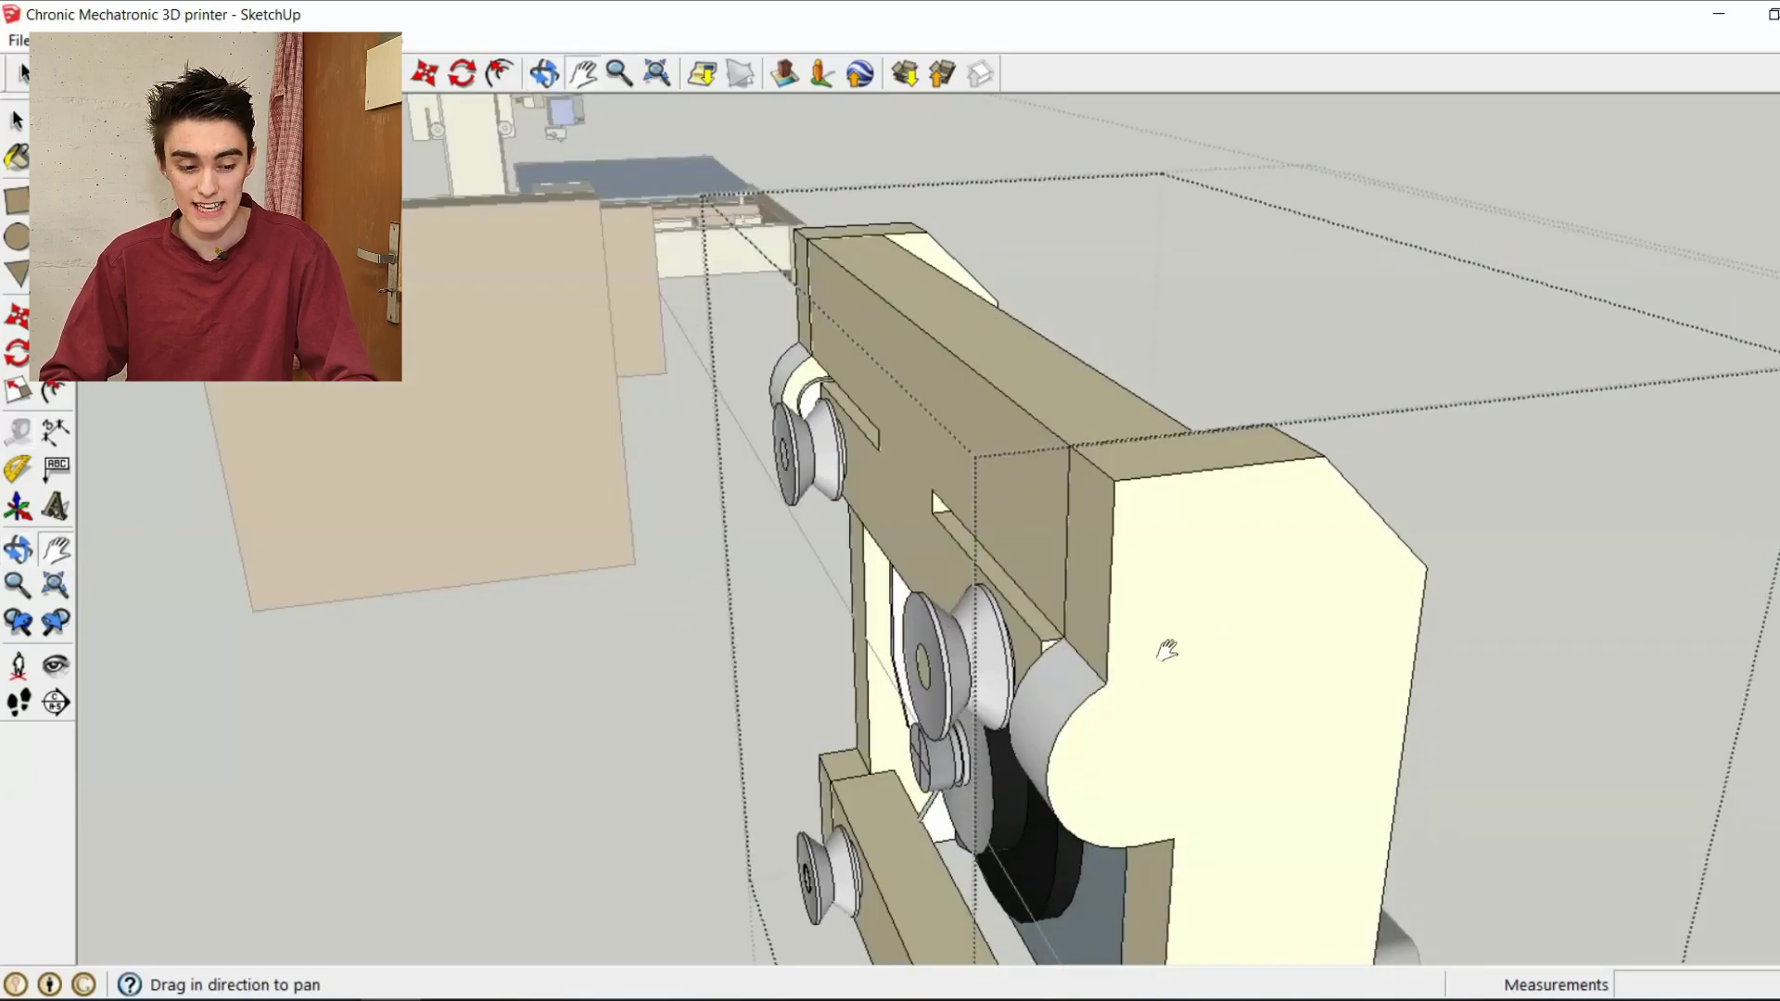
pyautogui.moveTo(1165, 648); pyautogui.dragTo(1100, 557, button='middle')
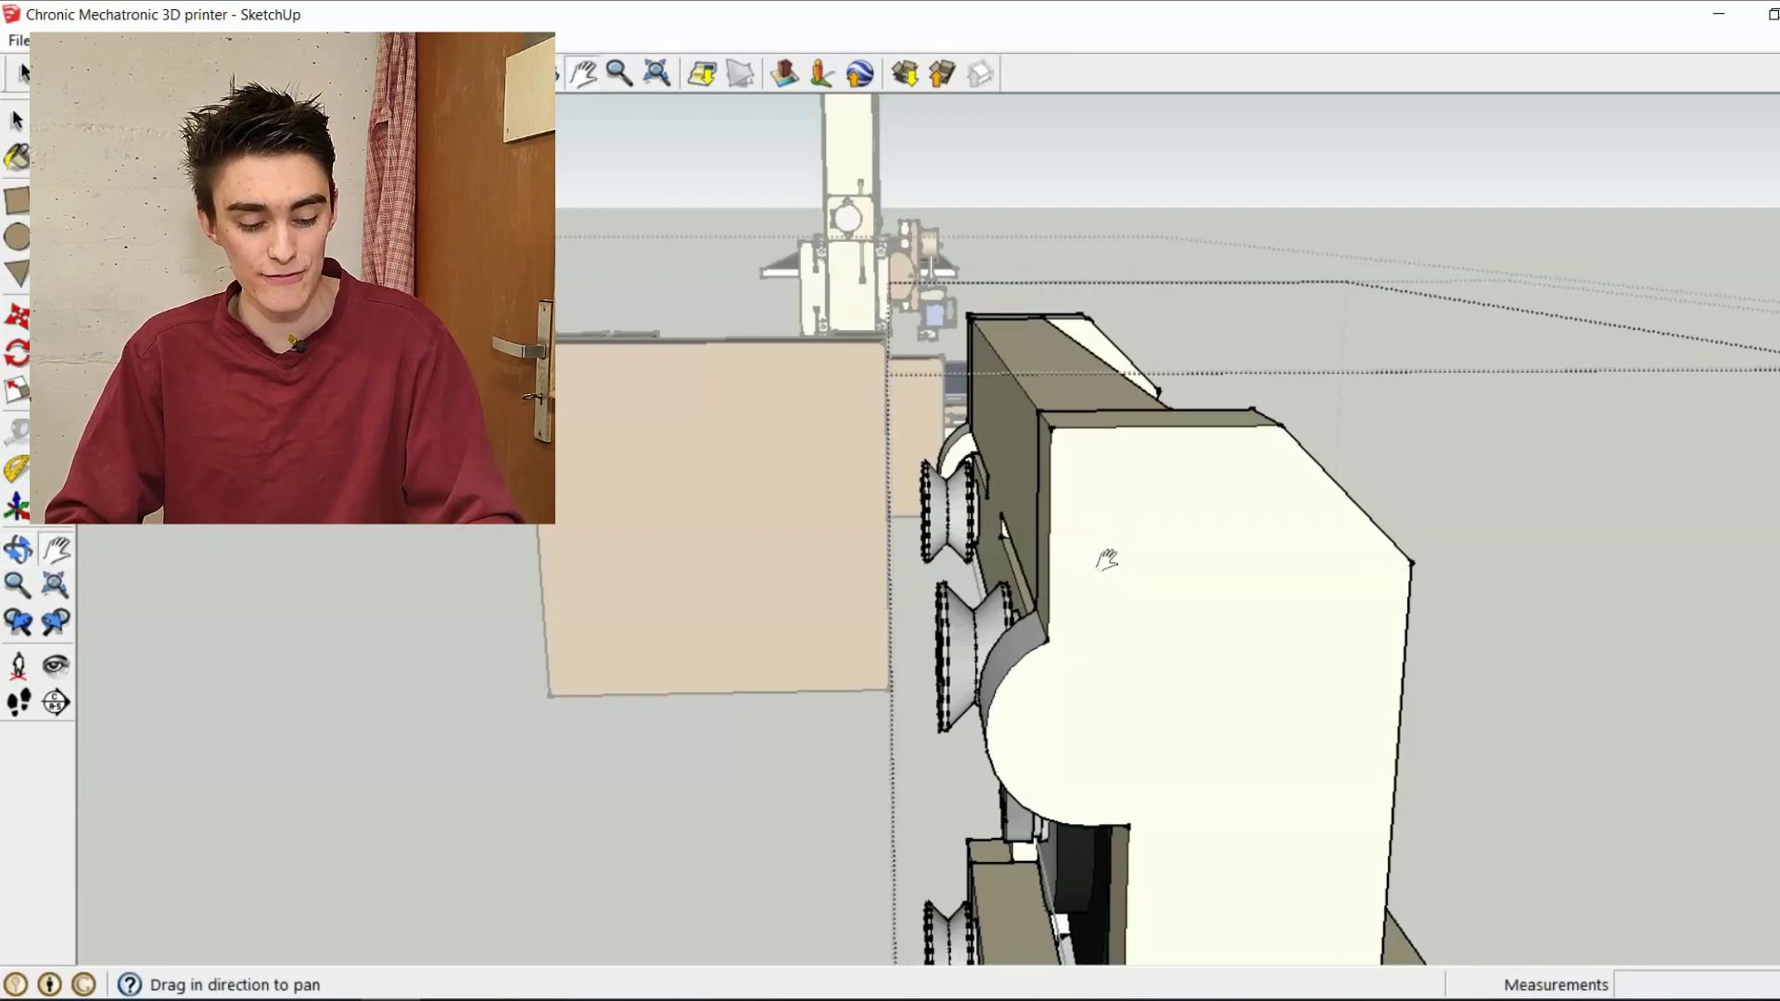
pyautogui.keyDown('shift'); pyautogui.moveTo(1106, 559); pyautogui.dragTo(997, 800, button='middle'); pyautogui.keyUp('shift')
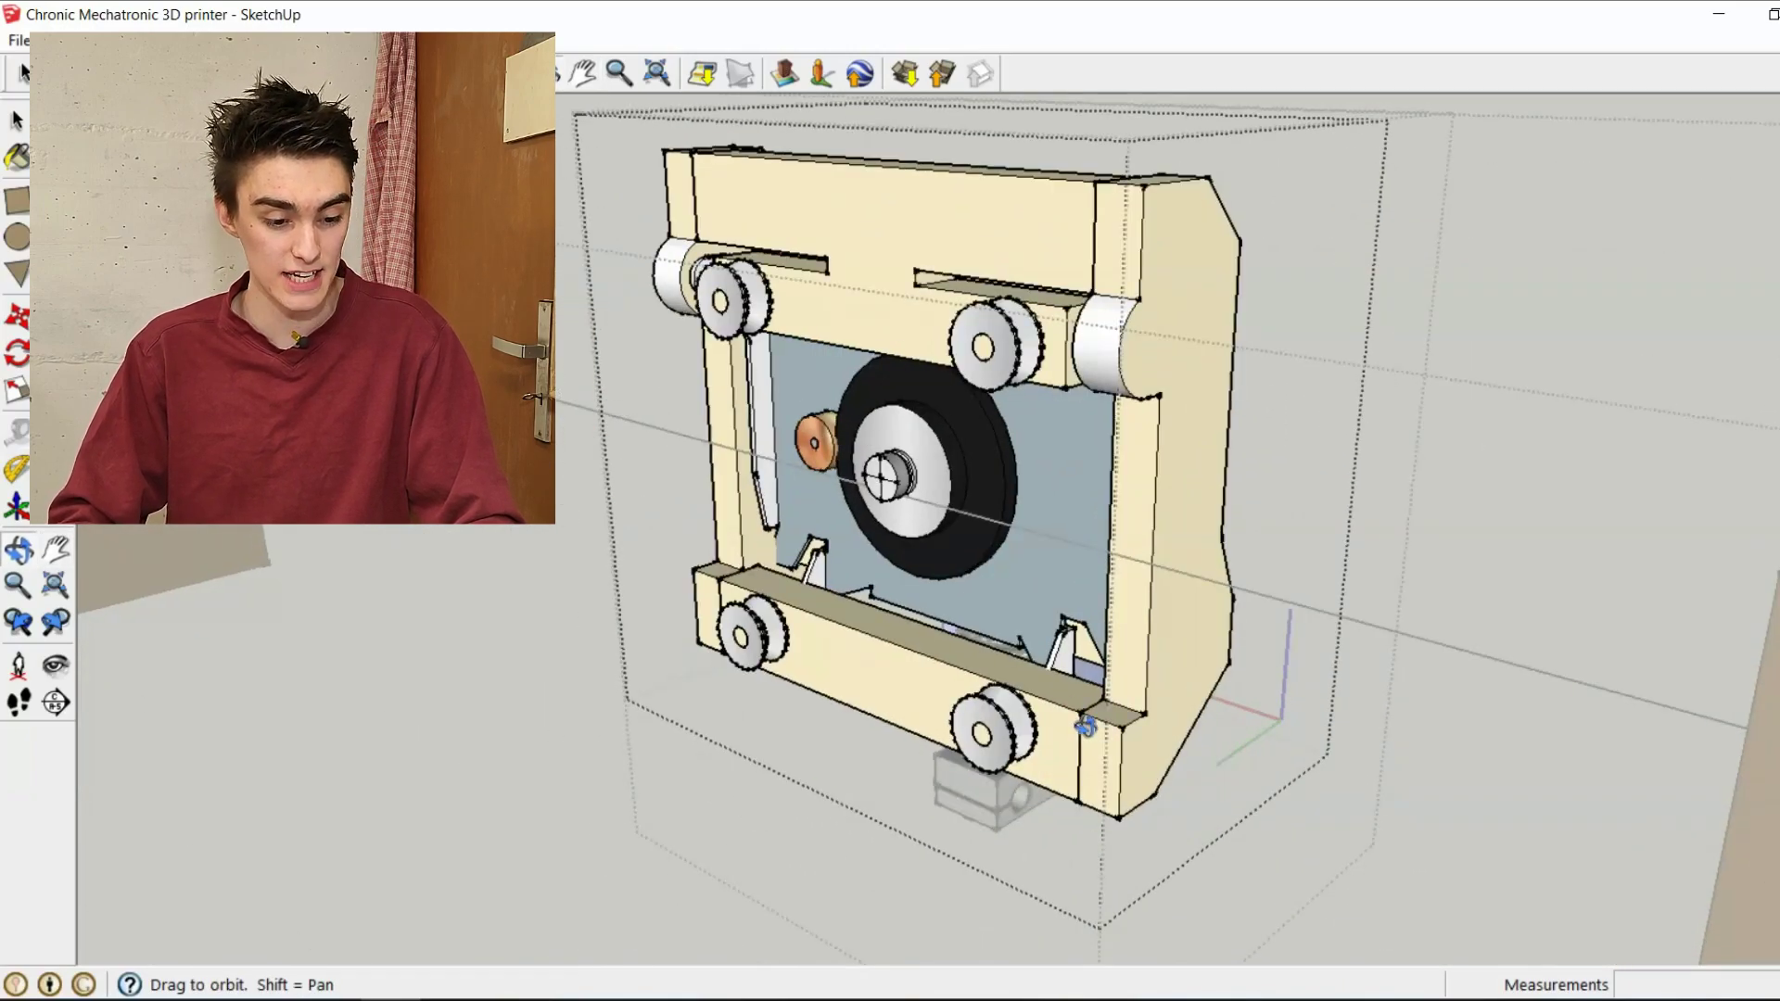
# - Inspect the carriage from its roller side around to the extruder side with the motor, hot end and fan
pyautogui.keyDown('shift'); pyautogui.moveTo(1090, 760); pyautogui.dragTo(1247, 790, button='middle'); pyautogui.keyUp('shift')
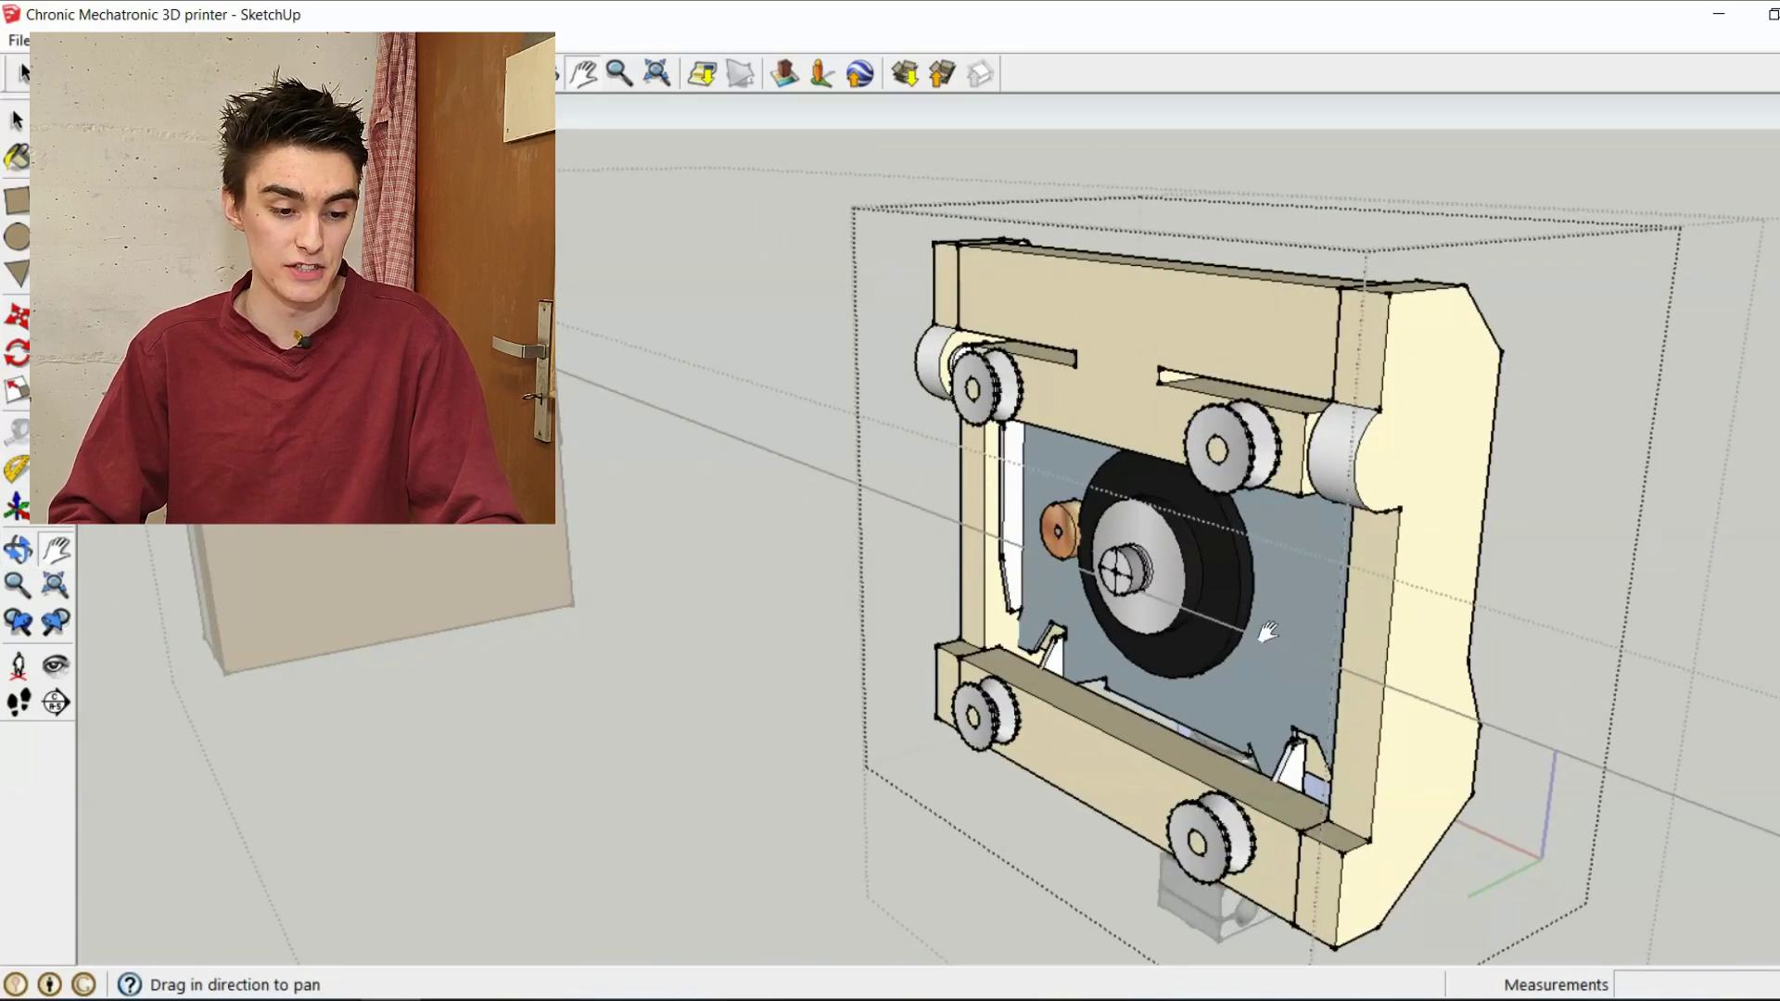
pyautogui.keyDown('shift'); pyautogui.moveTo(1268, 633); pyautogui.dragTo(1062, 517, button='middle'); pyautogui.keyUp('shift')
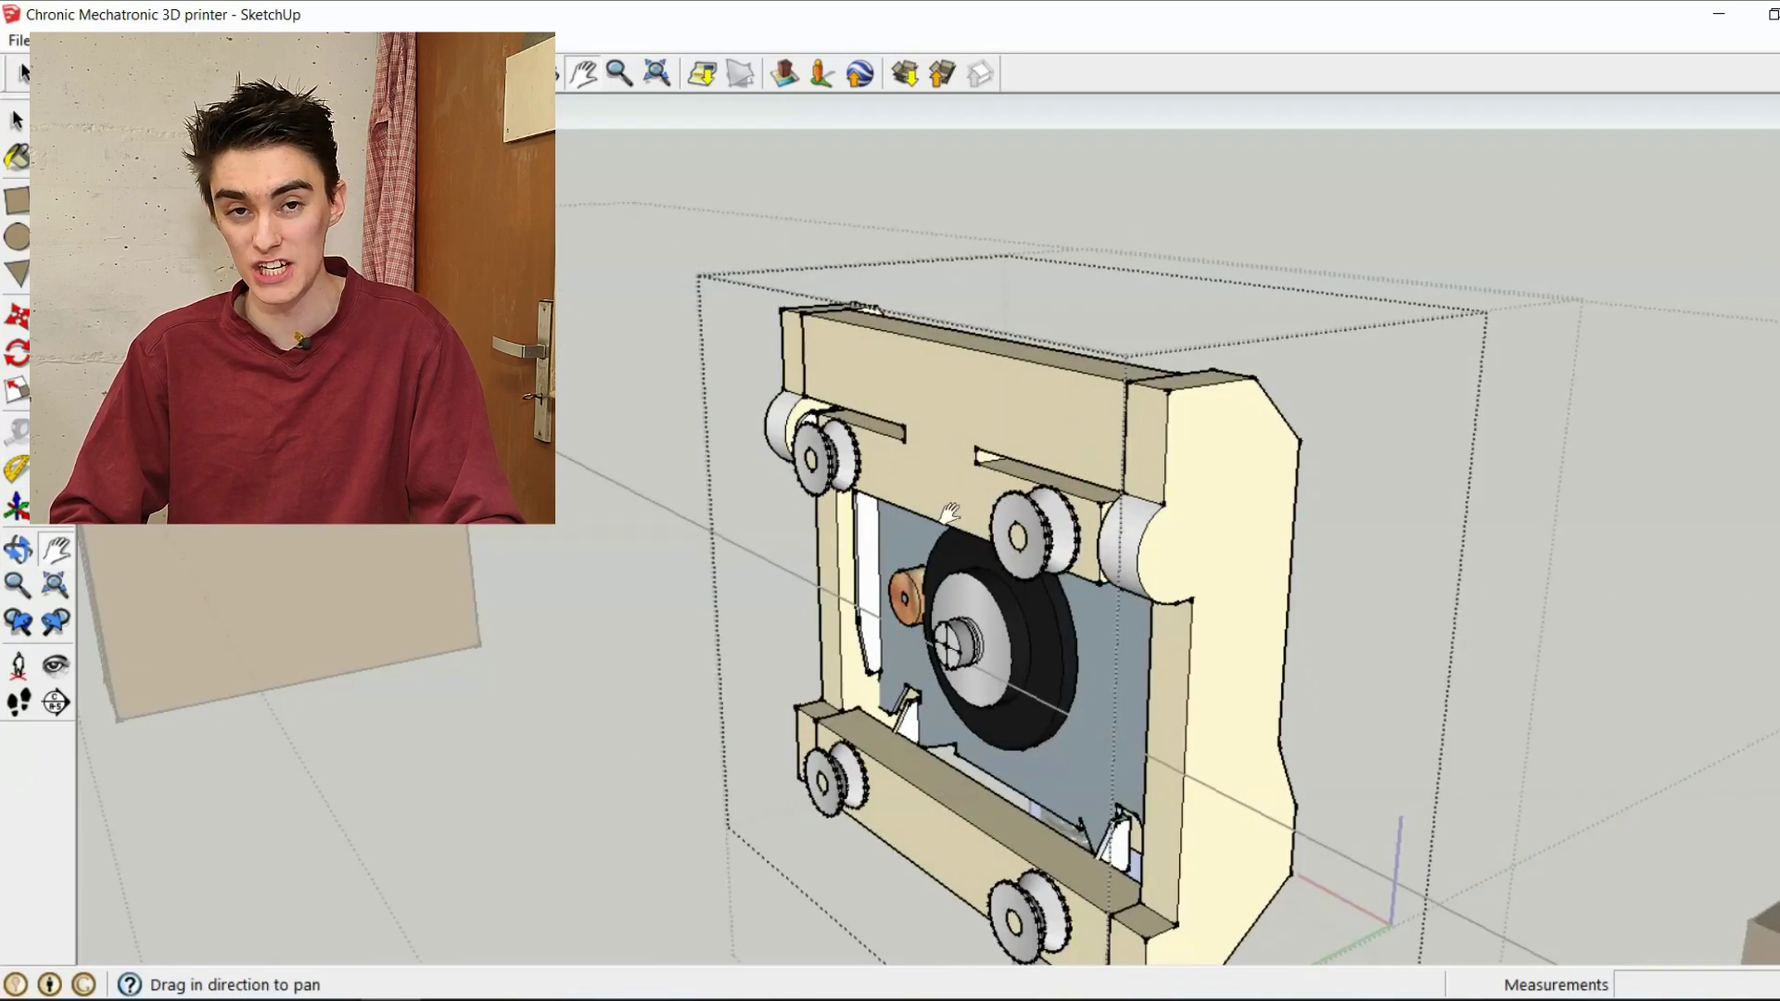
pyautogui.moveTo(959, 557); pyautogui.dragTo(985, 531, button='middle')
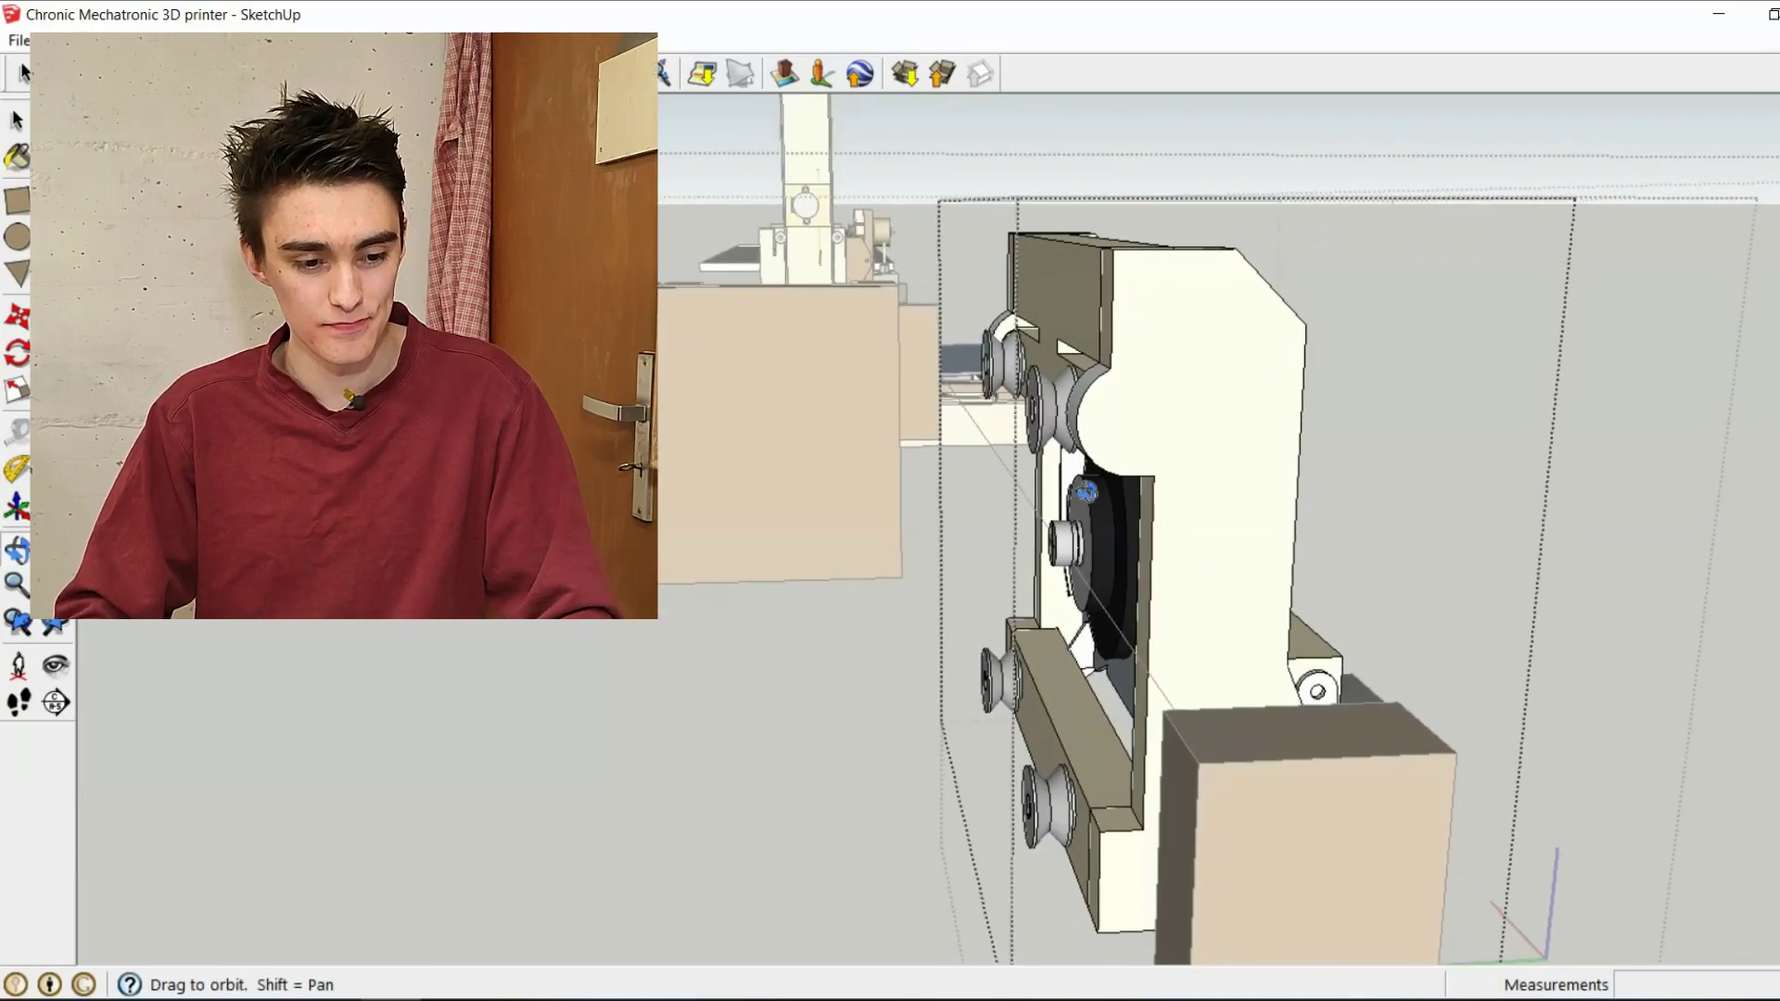
pyautogui.moveTo(1097, 503); pyautogui.dragTo(1361, 590, button='middle')
pyautogui.moveTo(1212, 604); pyautogui.dragTo(1049, 649, button='middle')
pyautogui.moveTo(1238, 682); pyautogui.dragTo(1129, 678, button='middle')
pyautogui.scroll(-4, 1122, 666)
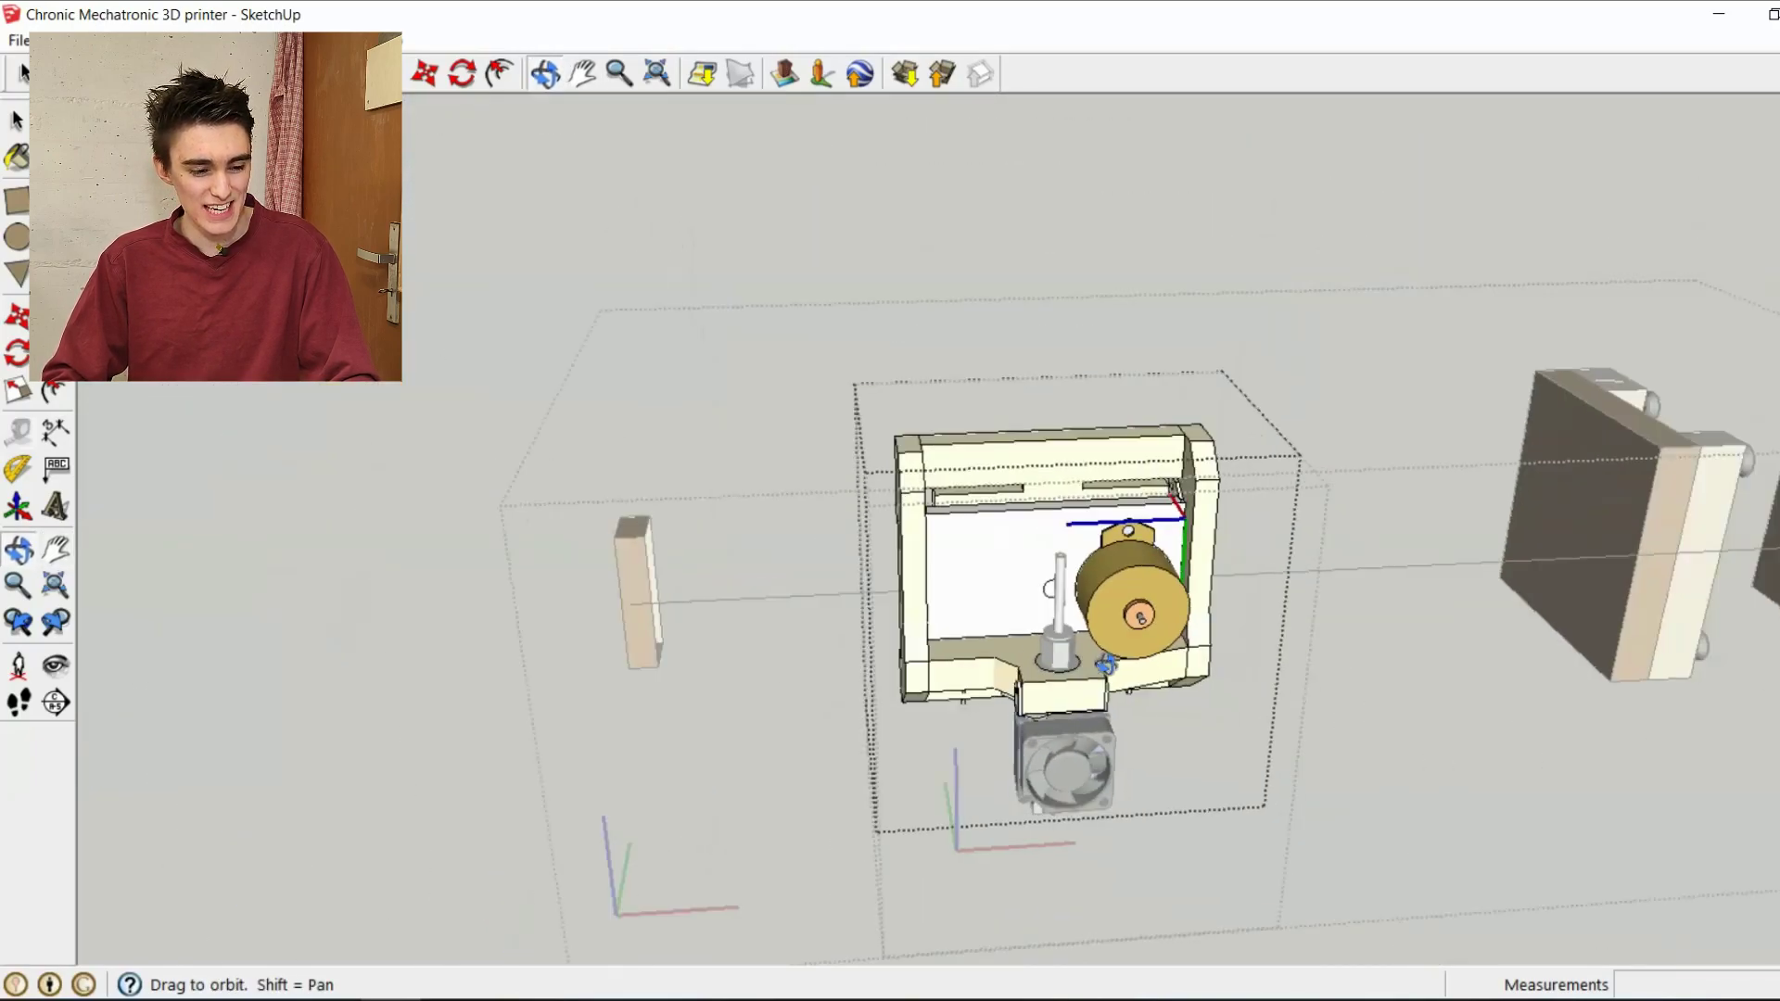
pyautogui.keyDown('shift'); pyautogui.moveTo(1052, 586); pyautogui.dragTo(1214, 664, button='middle'); pyautogui.keyUp('shift')
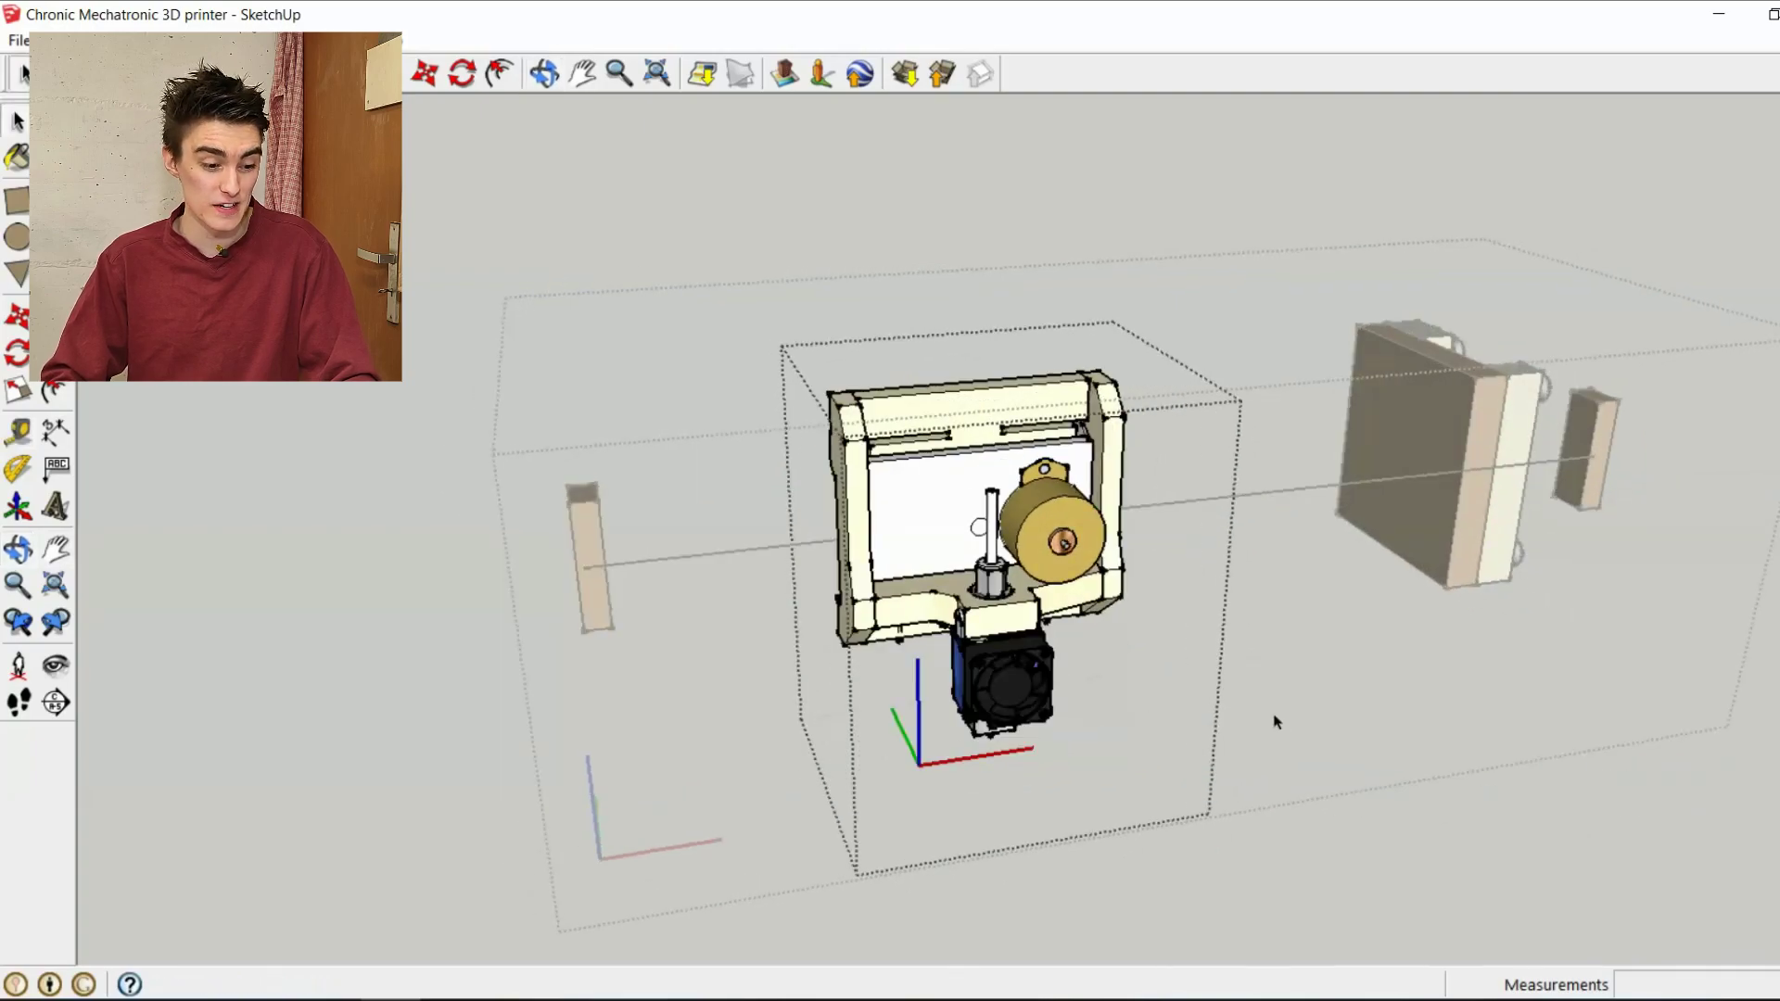
# - Close the carriage component and move the whole carriage along the horizontal beam to the beam's end
pyautogui.click(655, 454)
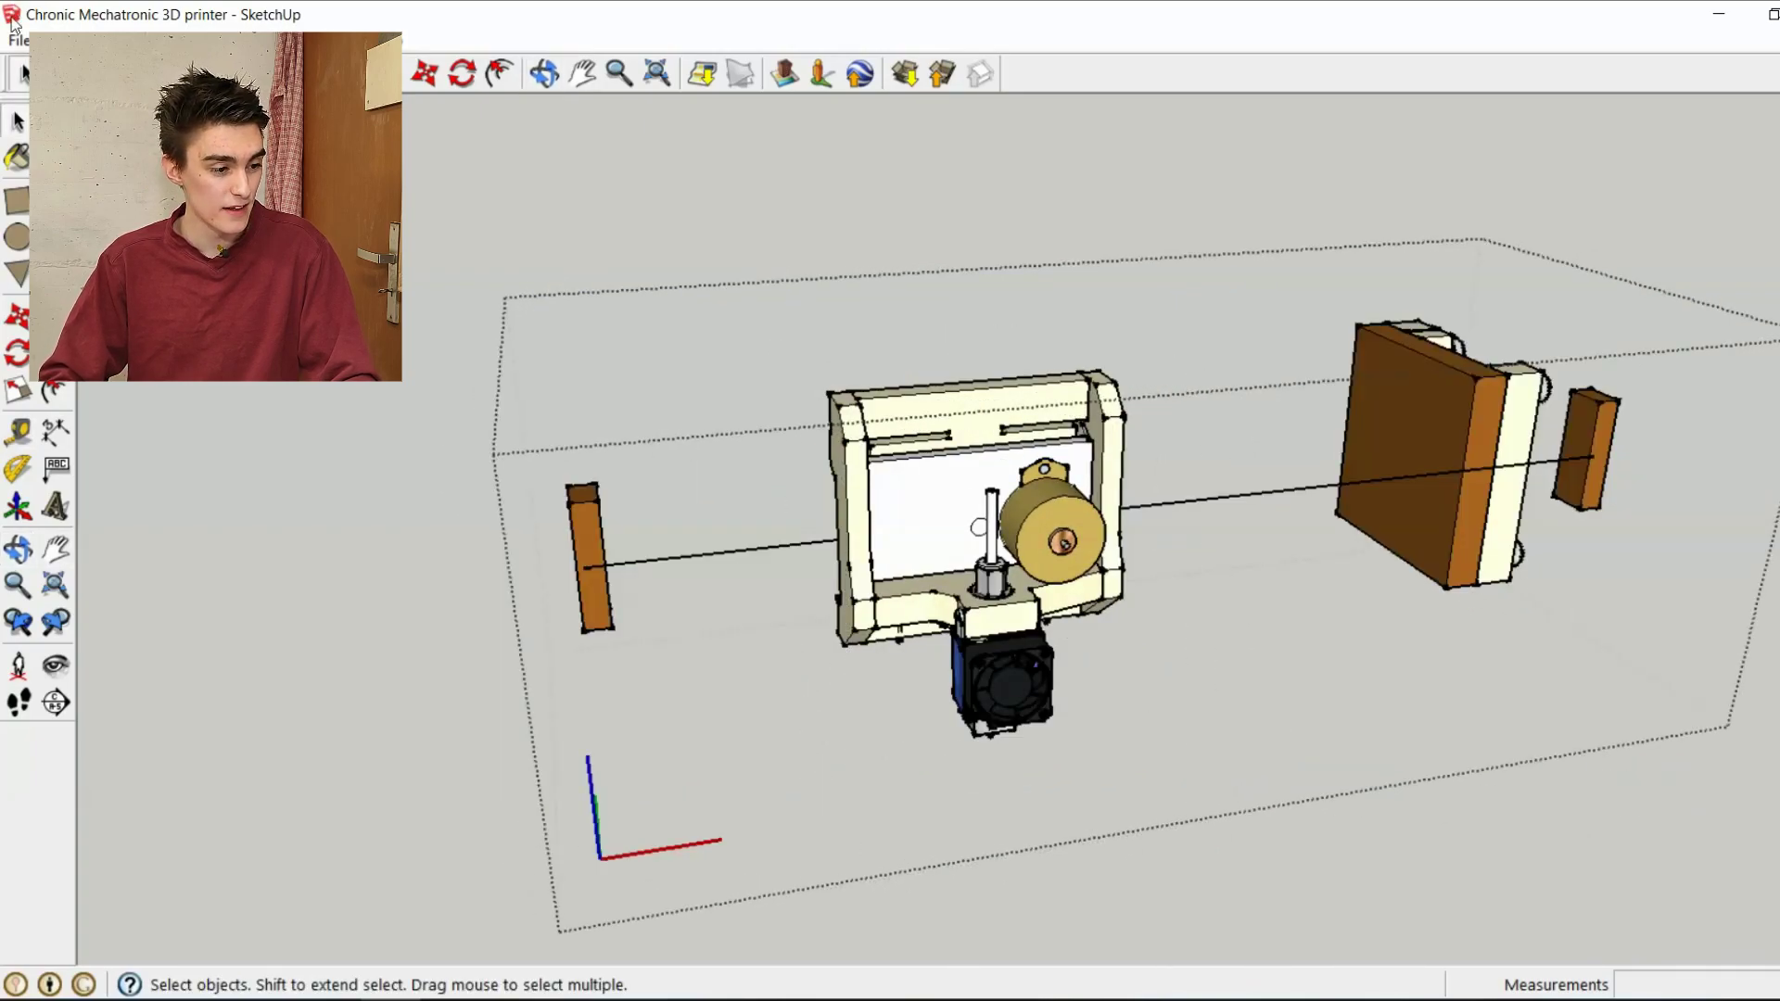
pyautogui.moveTo(1127, 547); pyautogui.dragTo(840, 517, button='middle')
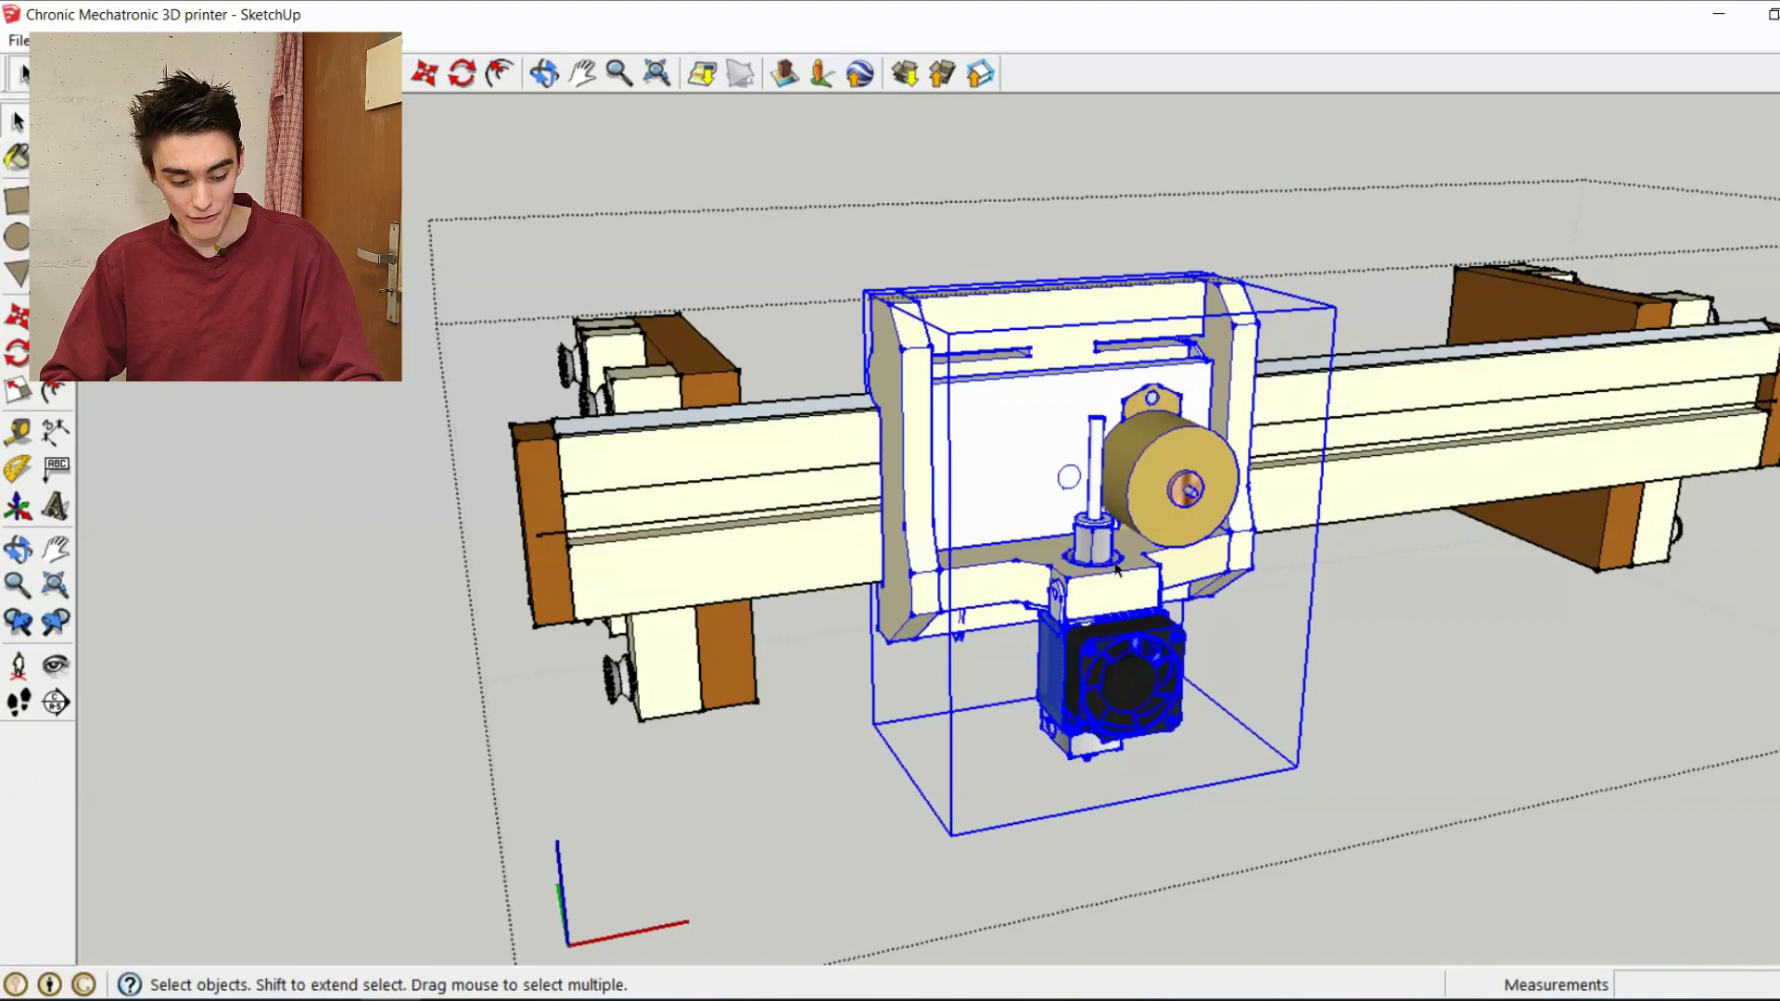
pyautogui.moveTo(1311, 422); pyautogui.dragTo(1753, 516, button='middle')
pyautogui.press('m')
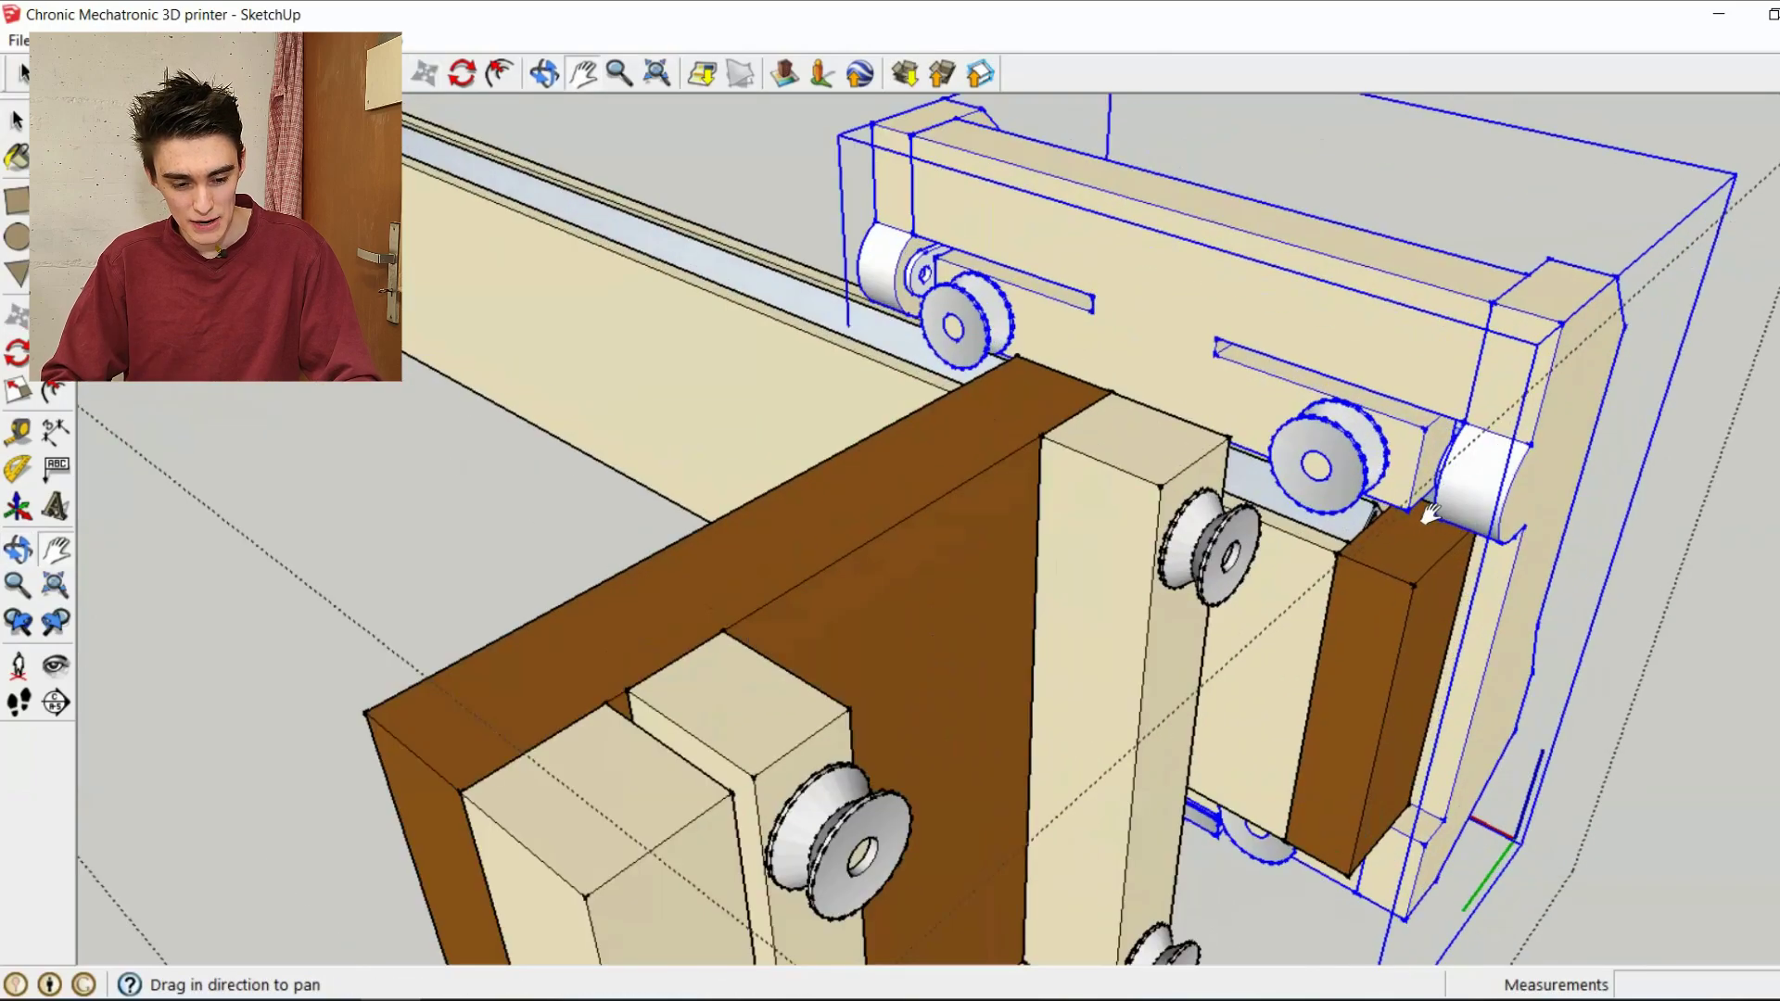
# - Inspect how the carriage's rollers and frame sit around the brown block at the end of the beam
pyautogui.scroll(3, 1414, 506)
pyautogui.moveTo(1414, 515)
pyautogui.keyDown('shift'); pyautogui.mouseDown(button='middle')
pyautogui.moveTo(1406, 556)
pyautogui.moveTo(1168, 501)
pyautogui.moveTo(1227, 538)
pyautogui.moveTo(1061, 449)
pyautogui.moveTo(1339, 485)
pyautogui.moveTo(1311, 520)
pyautogui.moveTo(1113, 492)
pyautogui.moveTo(1445, 543)
pyautogui.moveTo(1387, 525)
pyautogui.moveTo(1200, 545)
pyautogui.moveTo(1362, 445)
pyautogui.mouseUp(button='middle'); pyautogui.keyUp('shift')
pyautogui.scroll(-2, 1442, 540)
pyautogui.moveTo(1447, 710)
pyautogui.keyDown('shift'); pyautogui.mouseDown(button='middle')
pyautogui.moveTo(1172, 565)
pyautogui.moveTo(1487, 569)
pyautogui.moveTo(1292, 540)
pyautogui.moveTo(1235, 589)
pyautogui.mouseUp(button='middle'); pyautogui.keyUp('shift')
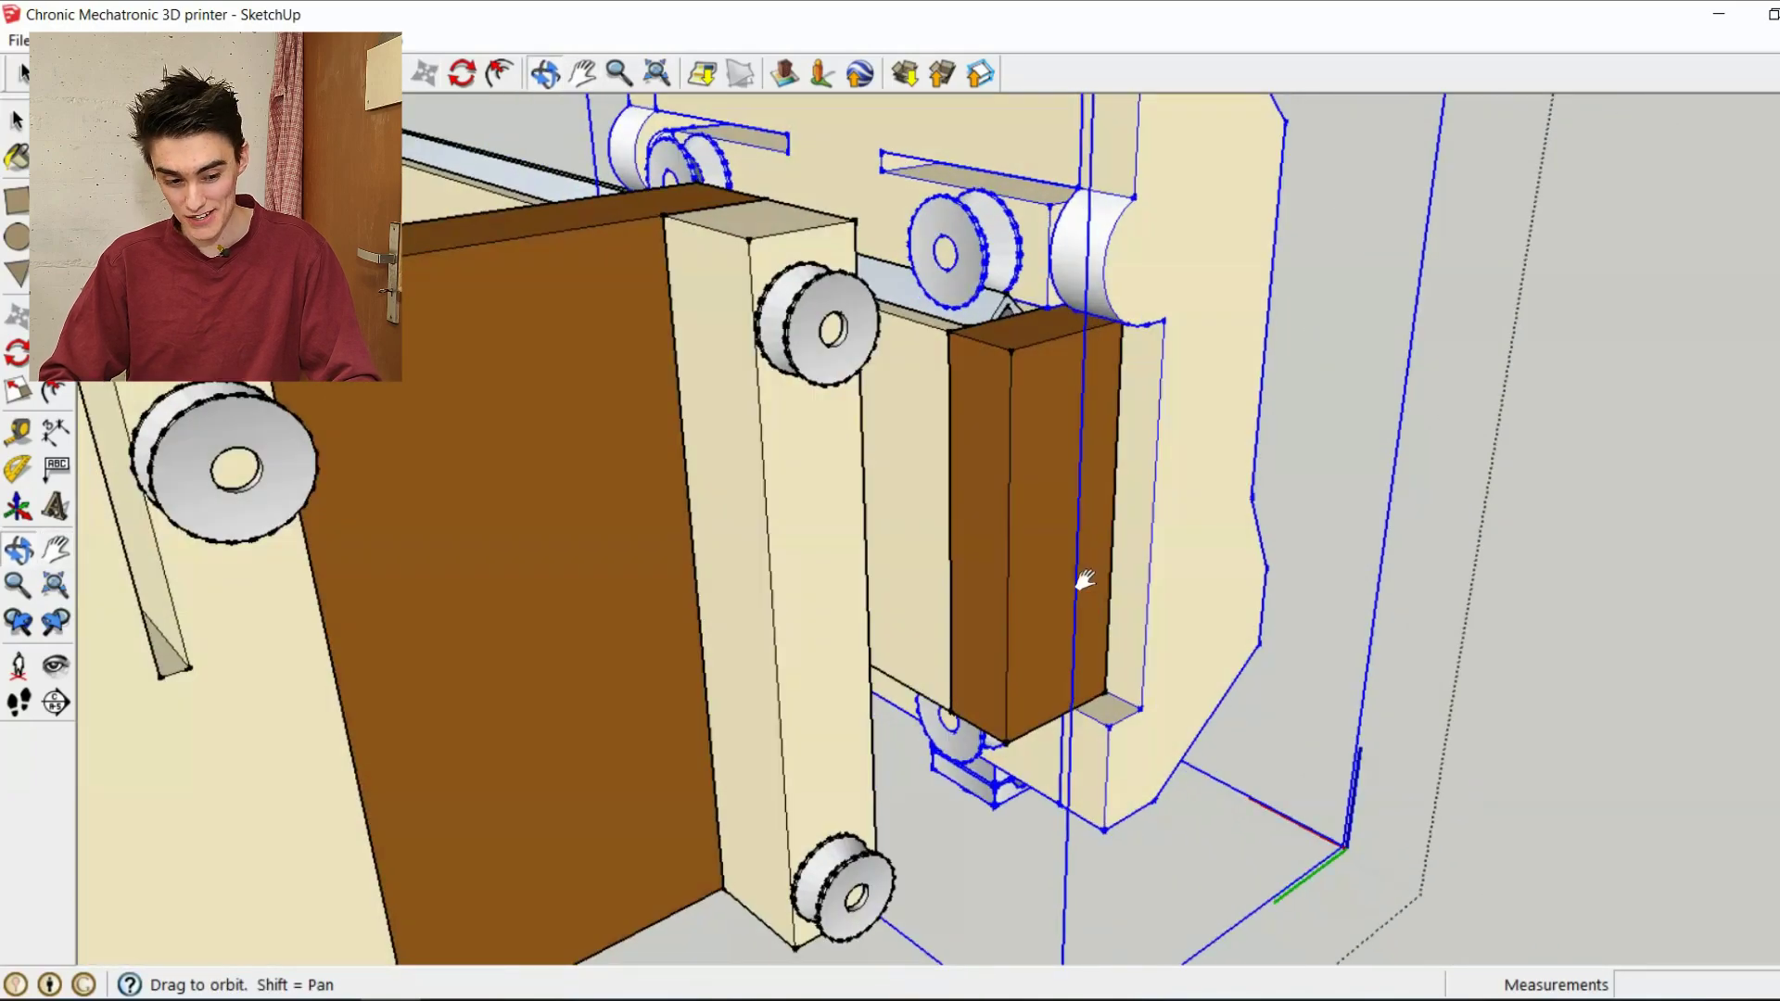
pyautogui.keyDown('shift'); pyautogui.moveTo(1085, 580); pyautogui.dragTo(1030, 532, button='middle'); pyautogui.keyUp('shift')
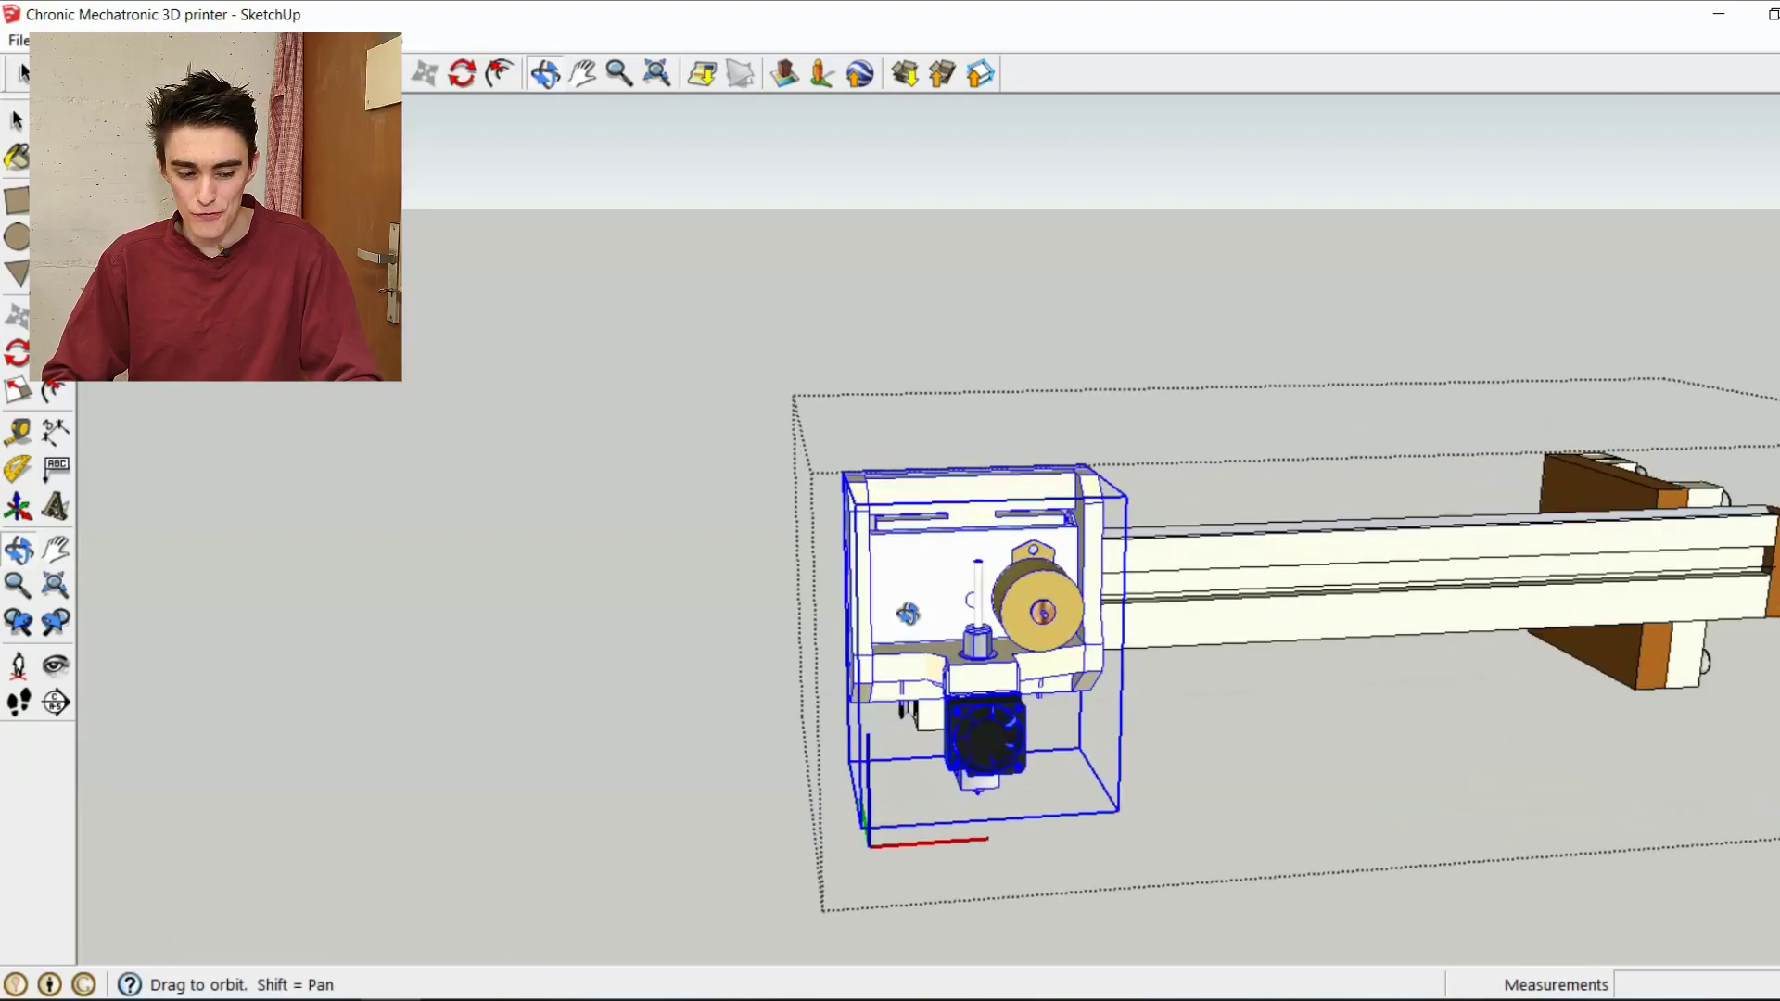
pyautogui.moveTo(918, 612); pyautogui.dragTo(921, 619, button='middle')
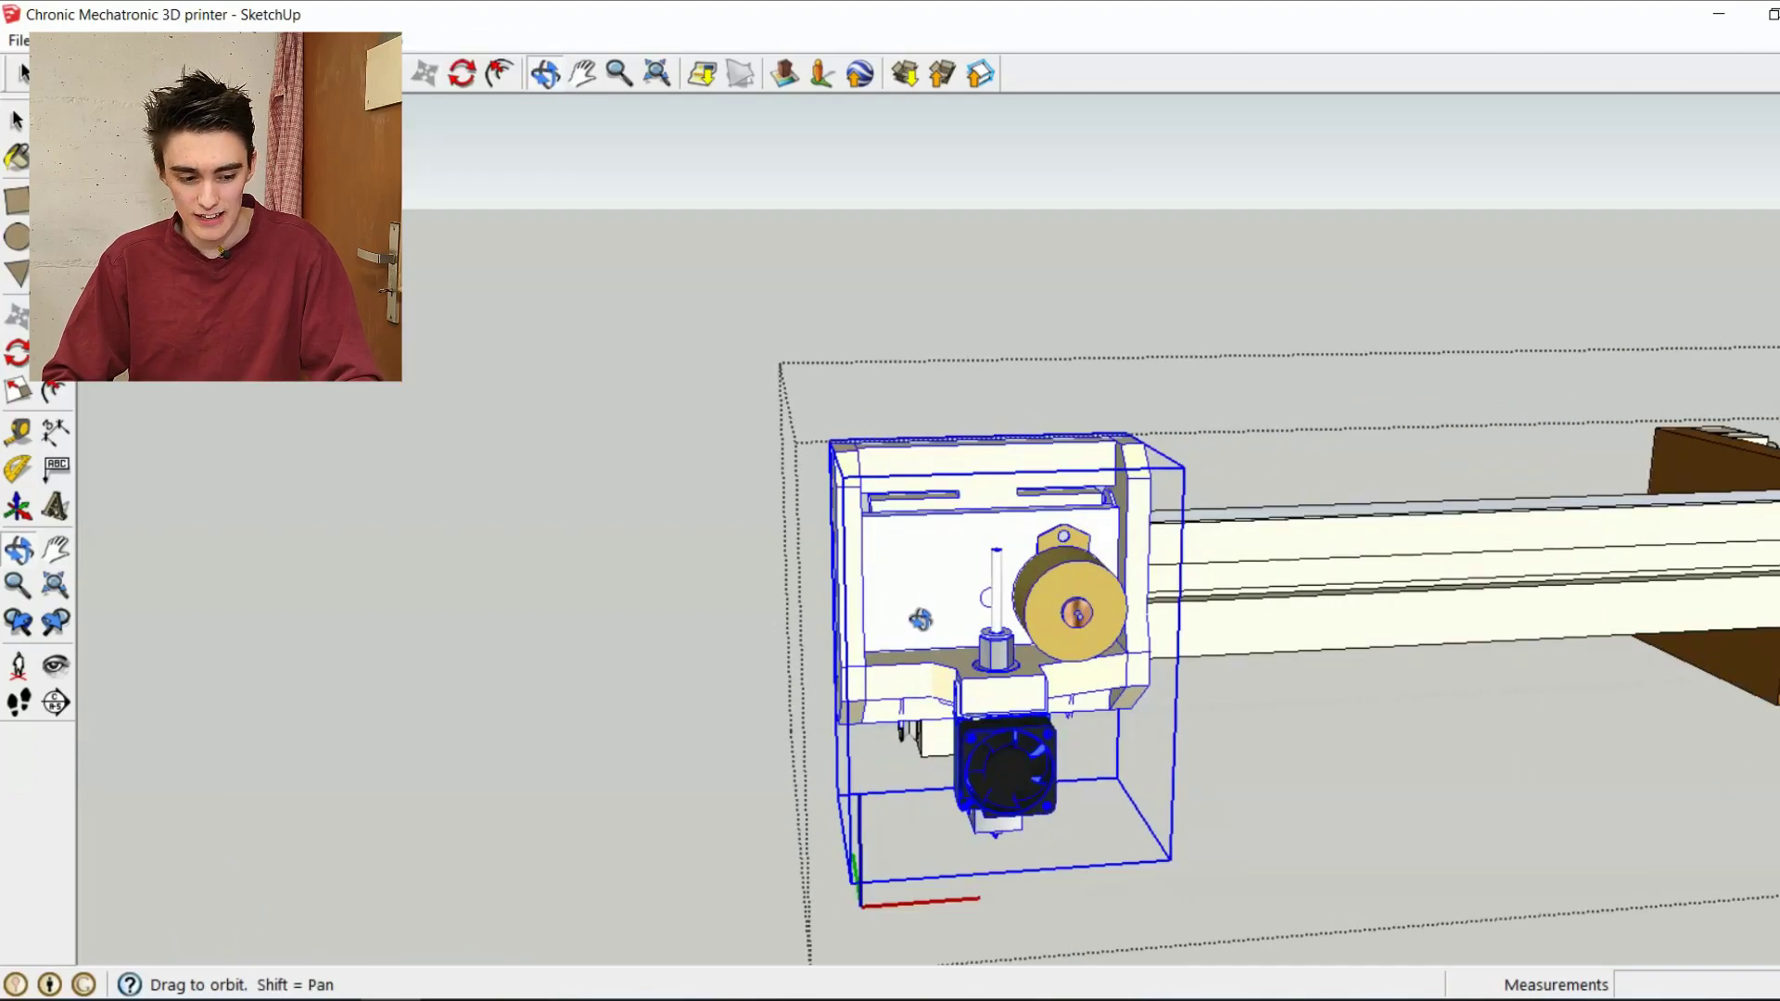
# - Move the carriage 100 mm along the red axis, away from the end of the beam
pyautogui.click(970, 632)
pyautogui.press('m')
pyautogui.click(971, 602)
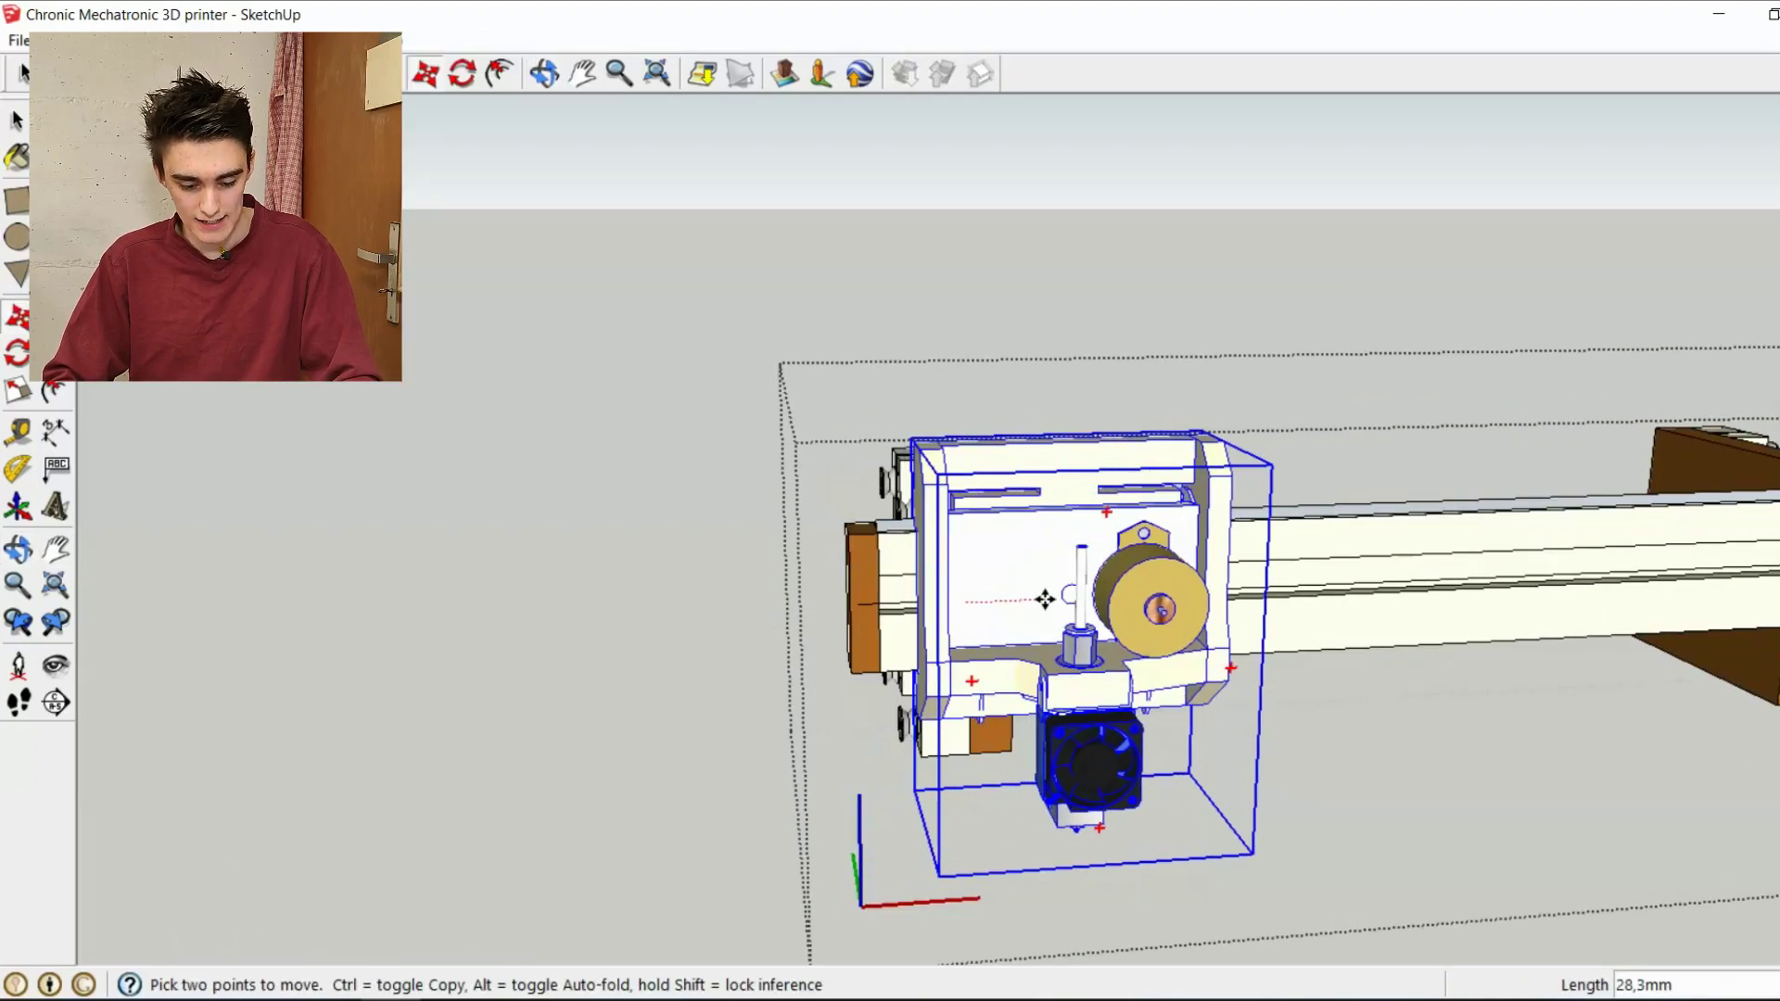
pyautogui.write('100')
pyautogui.press('Return')
pyautogui.press('Return')
# - Inspect the brown end block of the beam and its position beside the vertical roller plate
pyautogui.scroll(5, 1025, 660)
pyautogui.moveTo(1049, 652); pyautogui.dragTo(989, 687, button='middle')
pyautogui.scroll(-6, 989, 687)
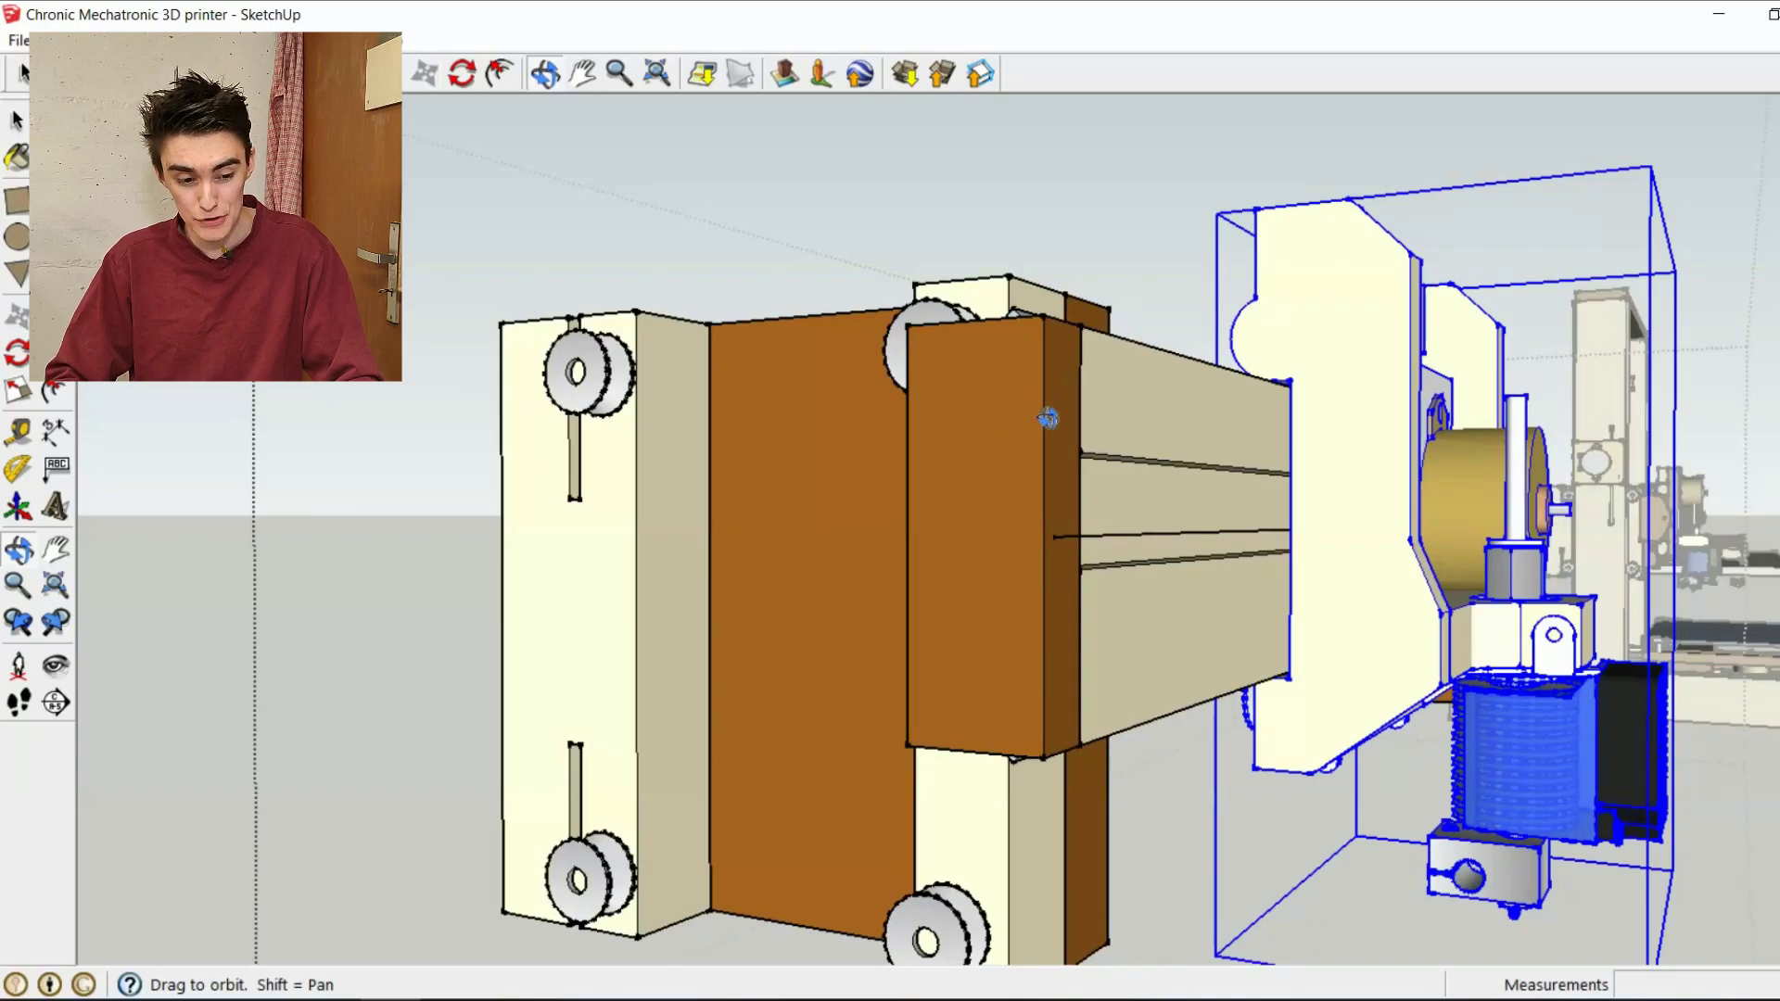
pyautogui.keyDown('shift'); pyautogui.moveTo(1185, 452); pyautogui.dragTo(1563, 364, button='middle'); pyautogui.keyUp('shift')
pyautogui.keyDown('shift'); pyautogui.moveTo(984, 587); pyautogui.dragTo(1049, 545, button='middle'); pyautogui.keyUp('shift')
pyautogui.scroll(-7, 1049, 544)
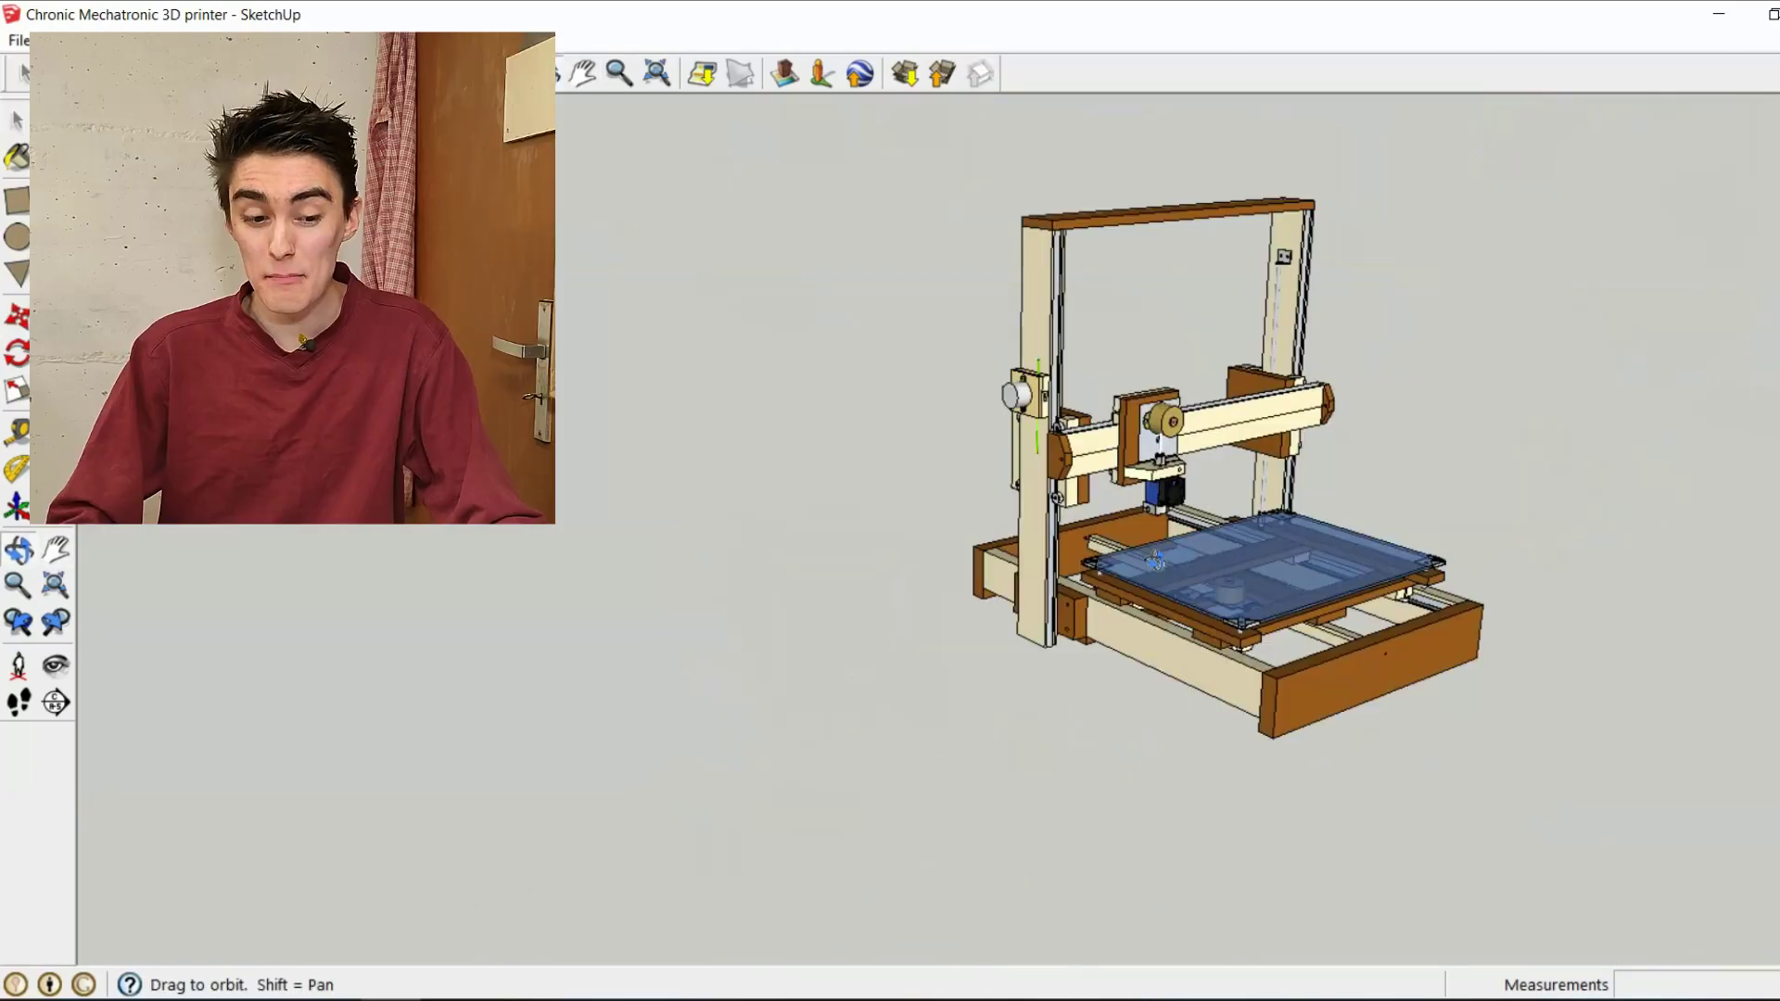
# - Hide the long horizontal beam between the two vertical roller plates, viewed from the back of the printer
pyautogui.scroll(10, 1193, 371)
pyautogui.keyDown('shift'); pyautogui.moveTo(1168, 371); pyautogui.dragTo(964, 445, button='middle'); pyautogui.keyUp('shift')
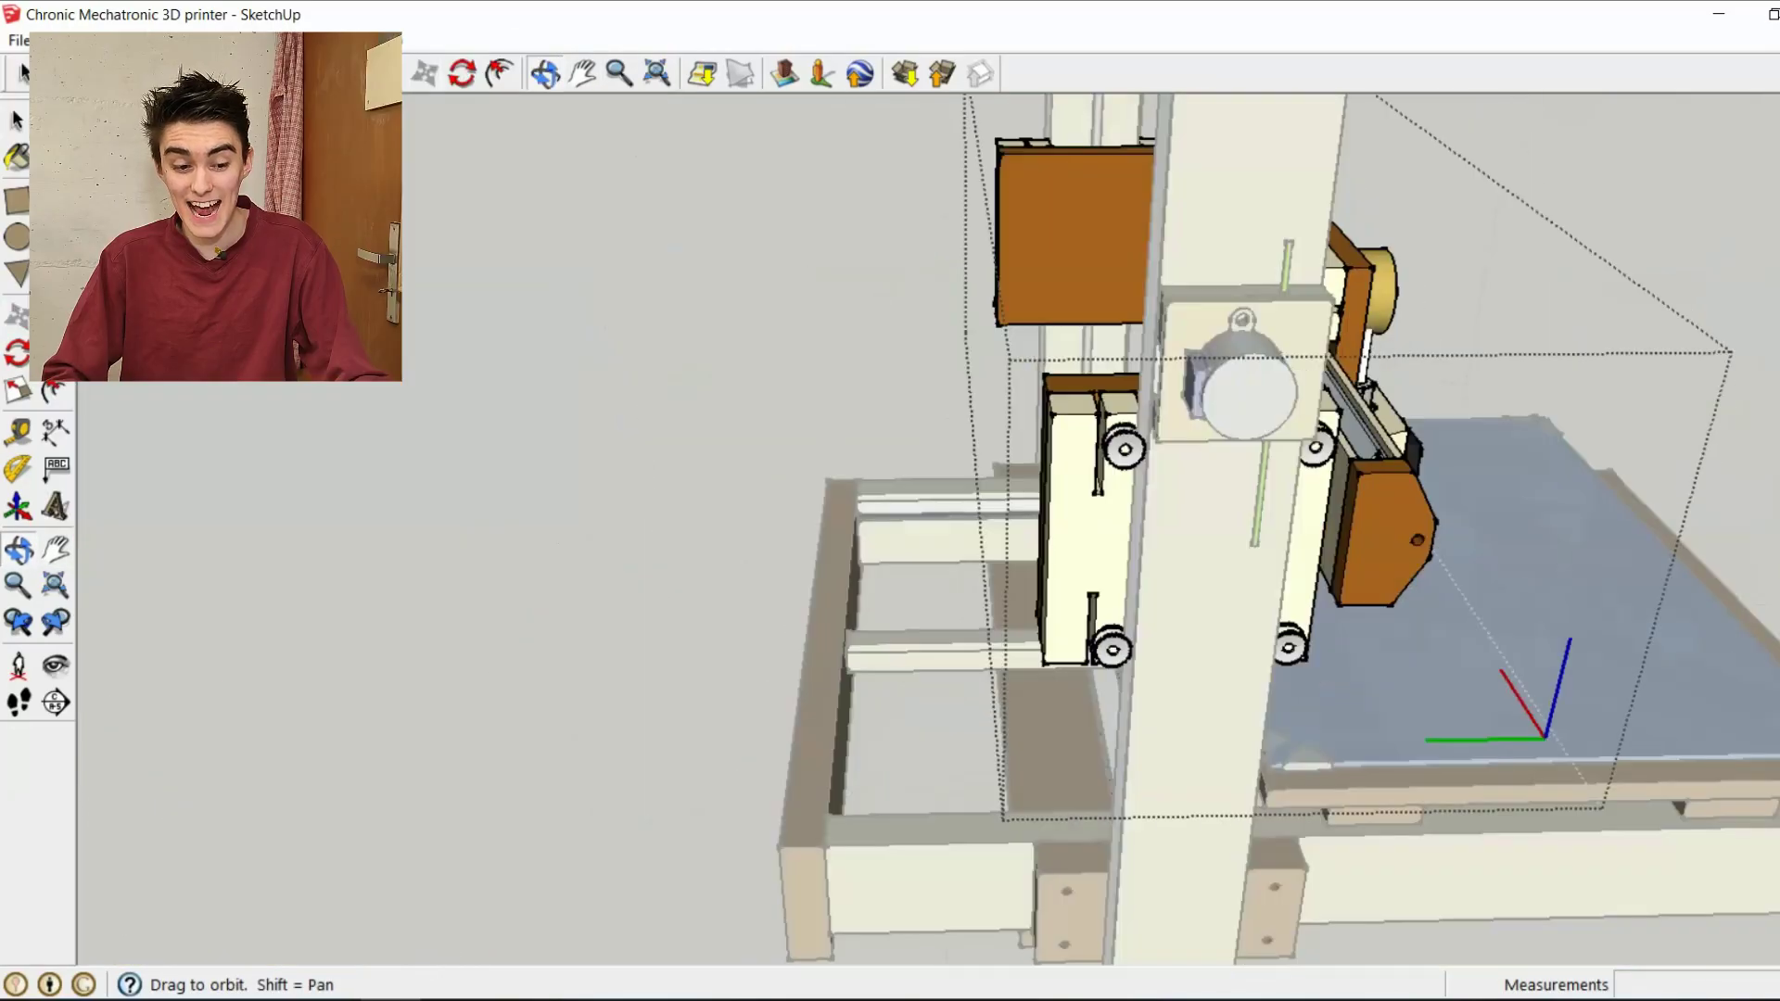
pyautogui.moveTo(964, 445); pyautogui.dragTo(1129, 554, button='middle')
pyautogui.press('space')
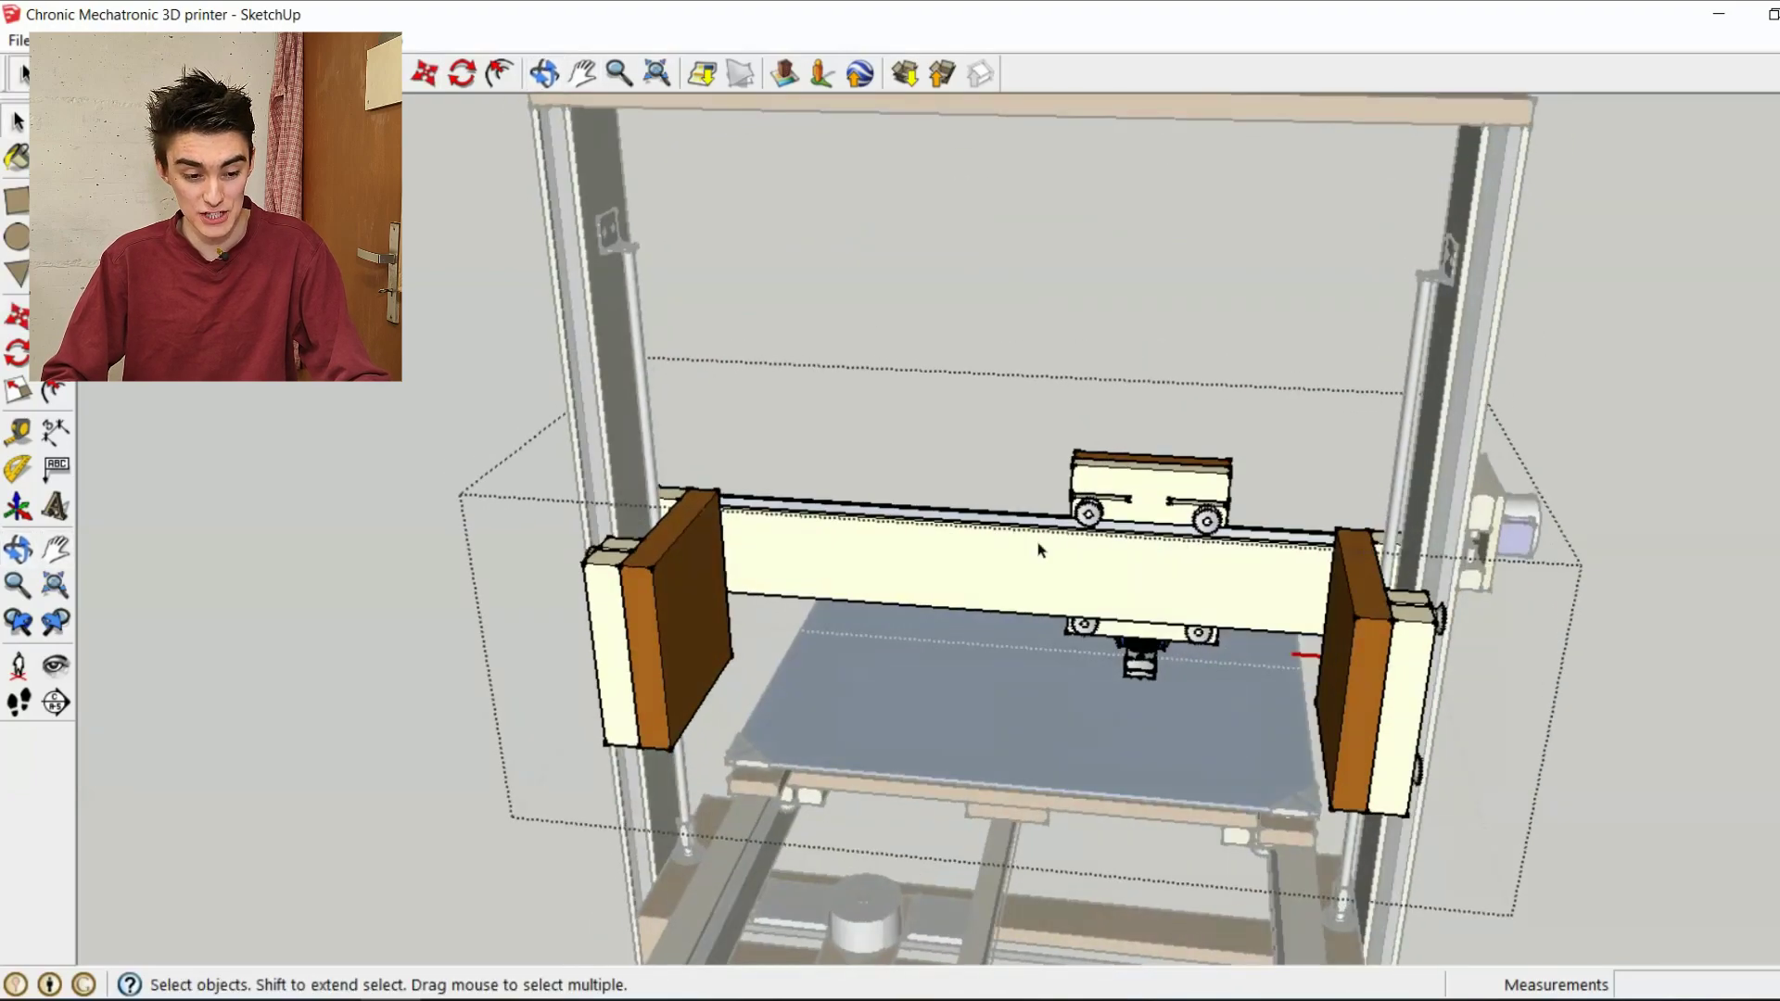
pyautogui.rightClick(1031, 543)
pyautogui.click(1077, 460)
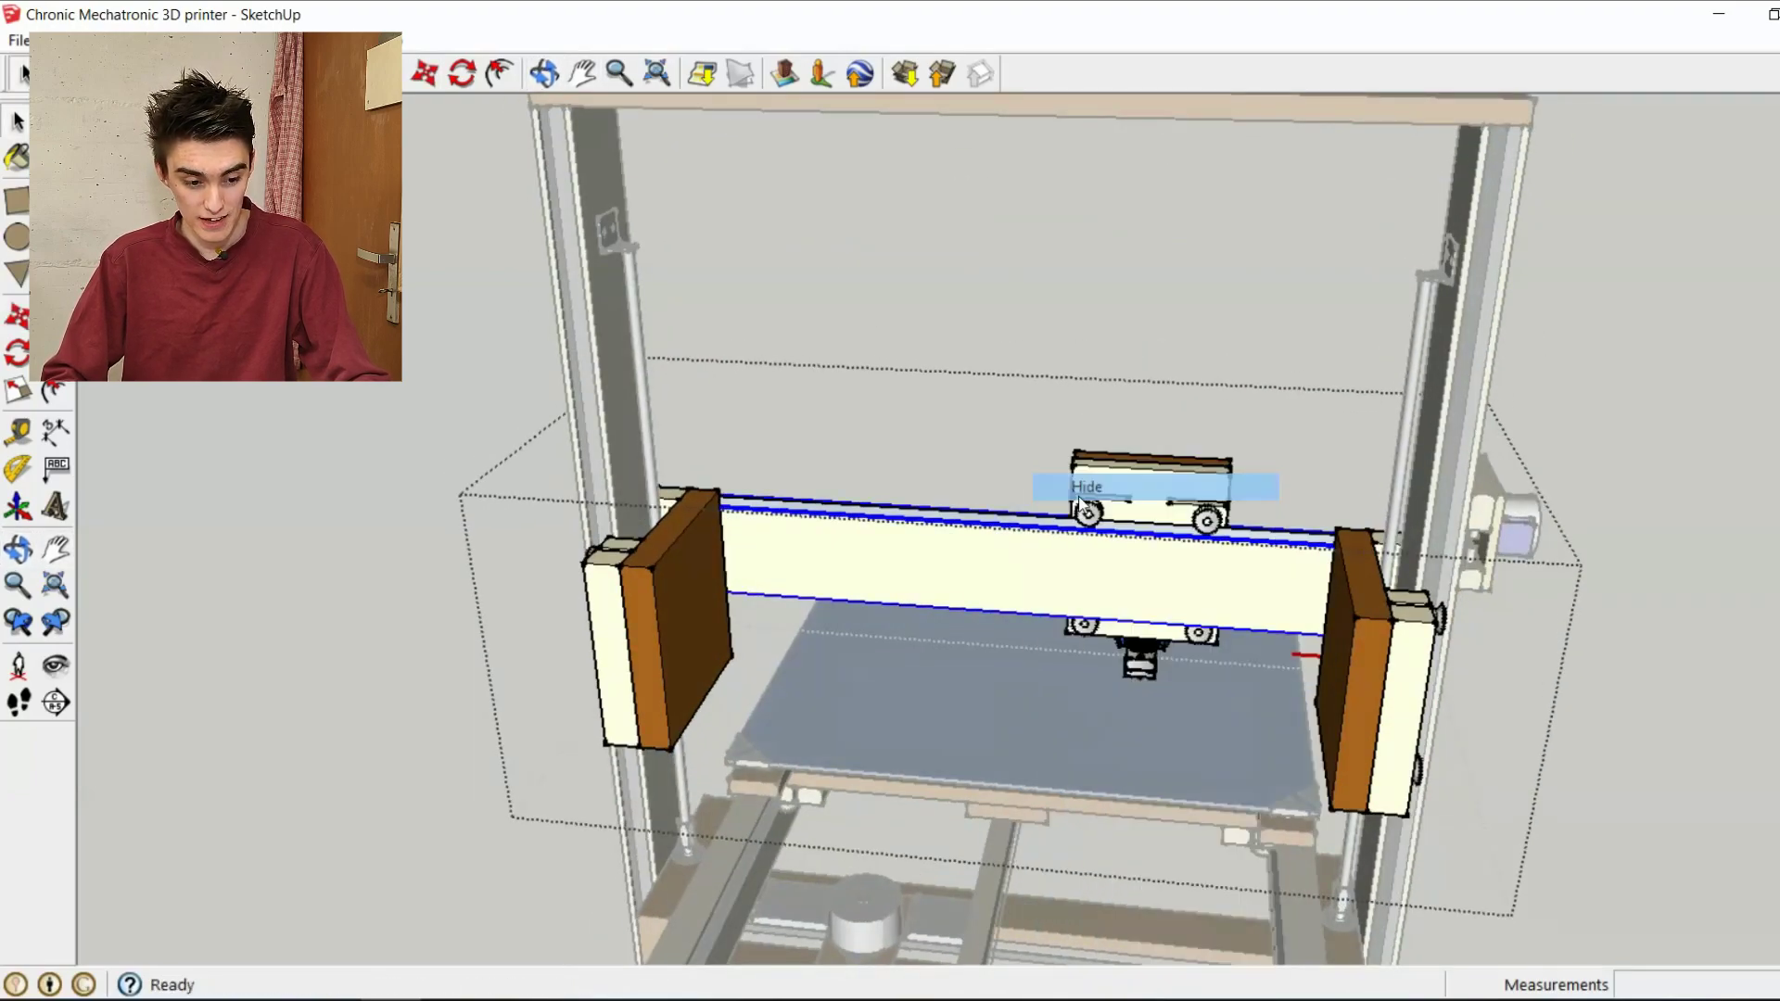
# - Hide the lower and upper horizontal rails that run across the back of the carriage between its rollers
pyautogui.keyDown('shift'); pyautogui.moveTo(1103, 519); pyautogui.dragTo(1135, 558, button='middle'); pyautogui.keyUp('shift')
pyautogui.scroll(8, 1135, 557)
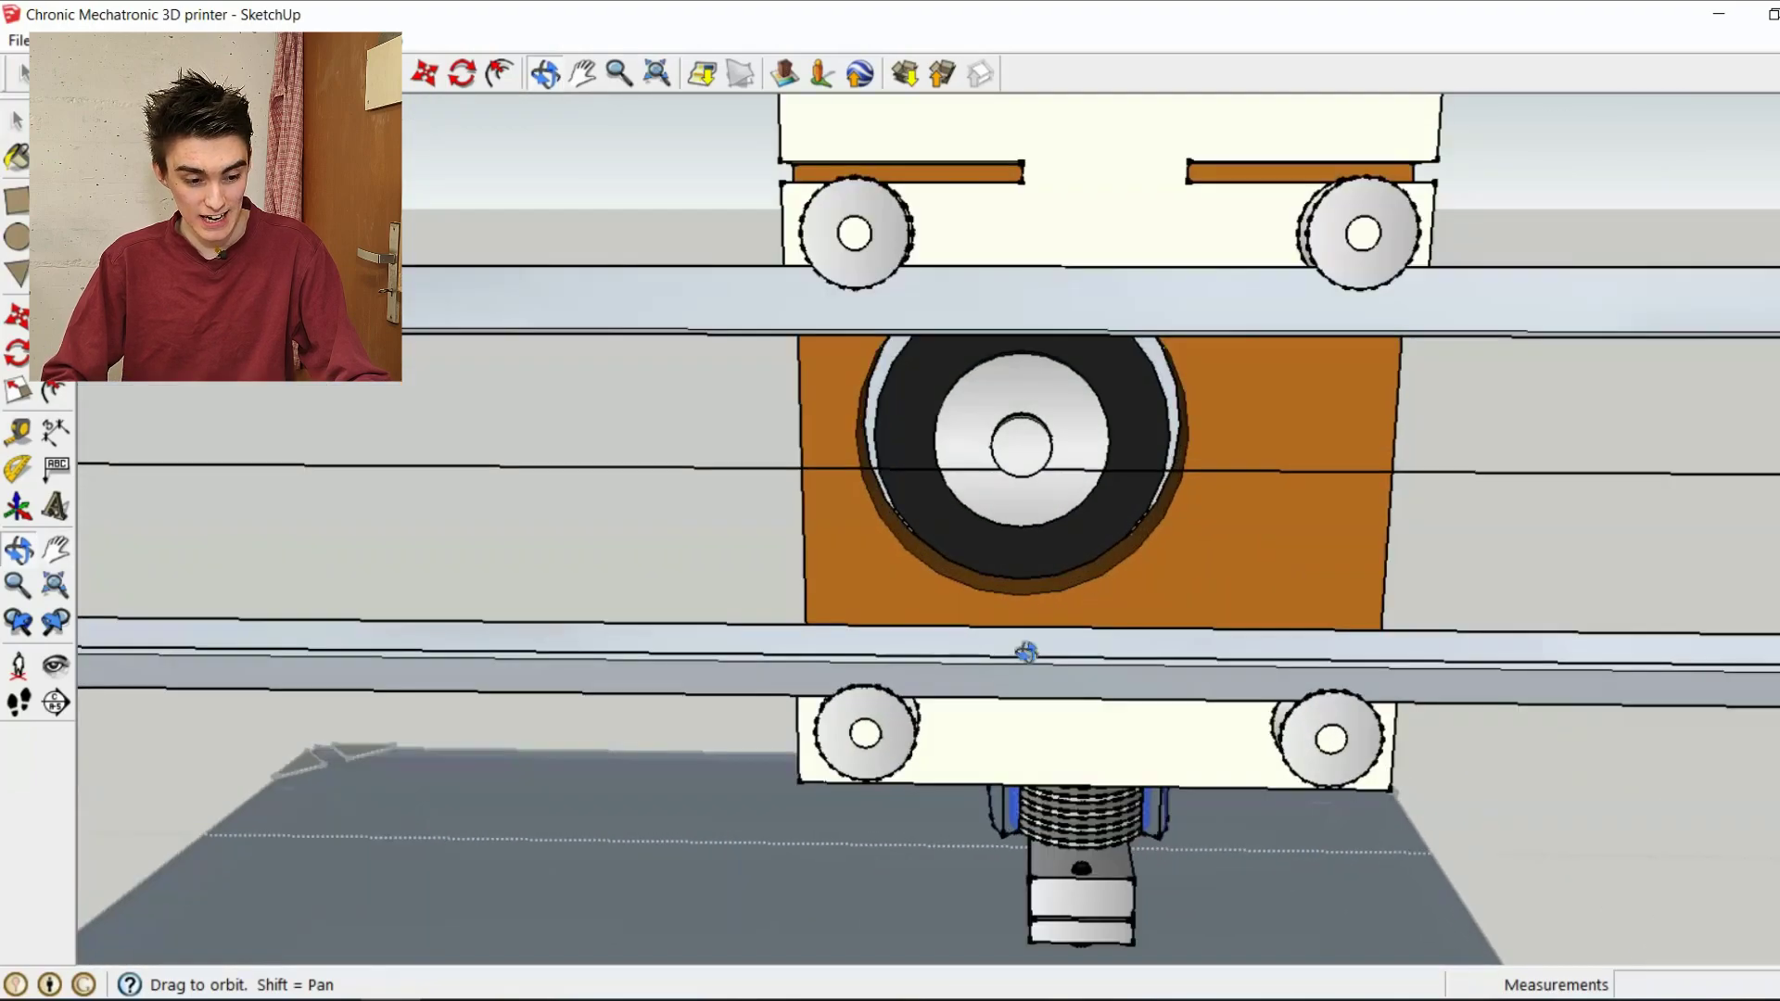
pyautogui.press('space')
pyautogui.rightClick(1014, 647)
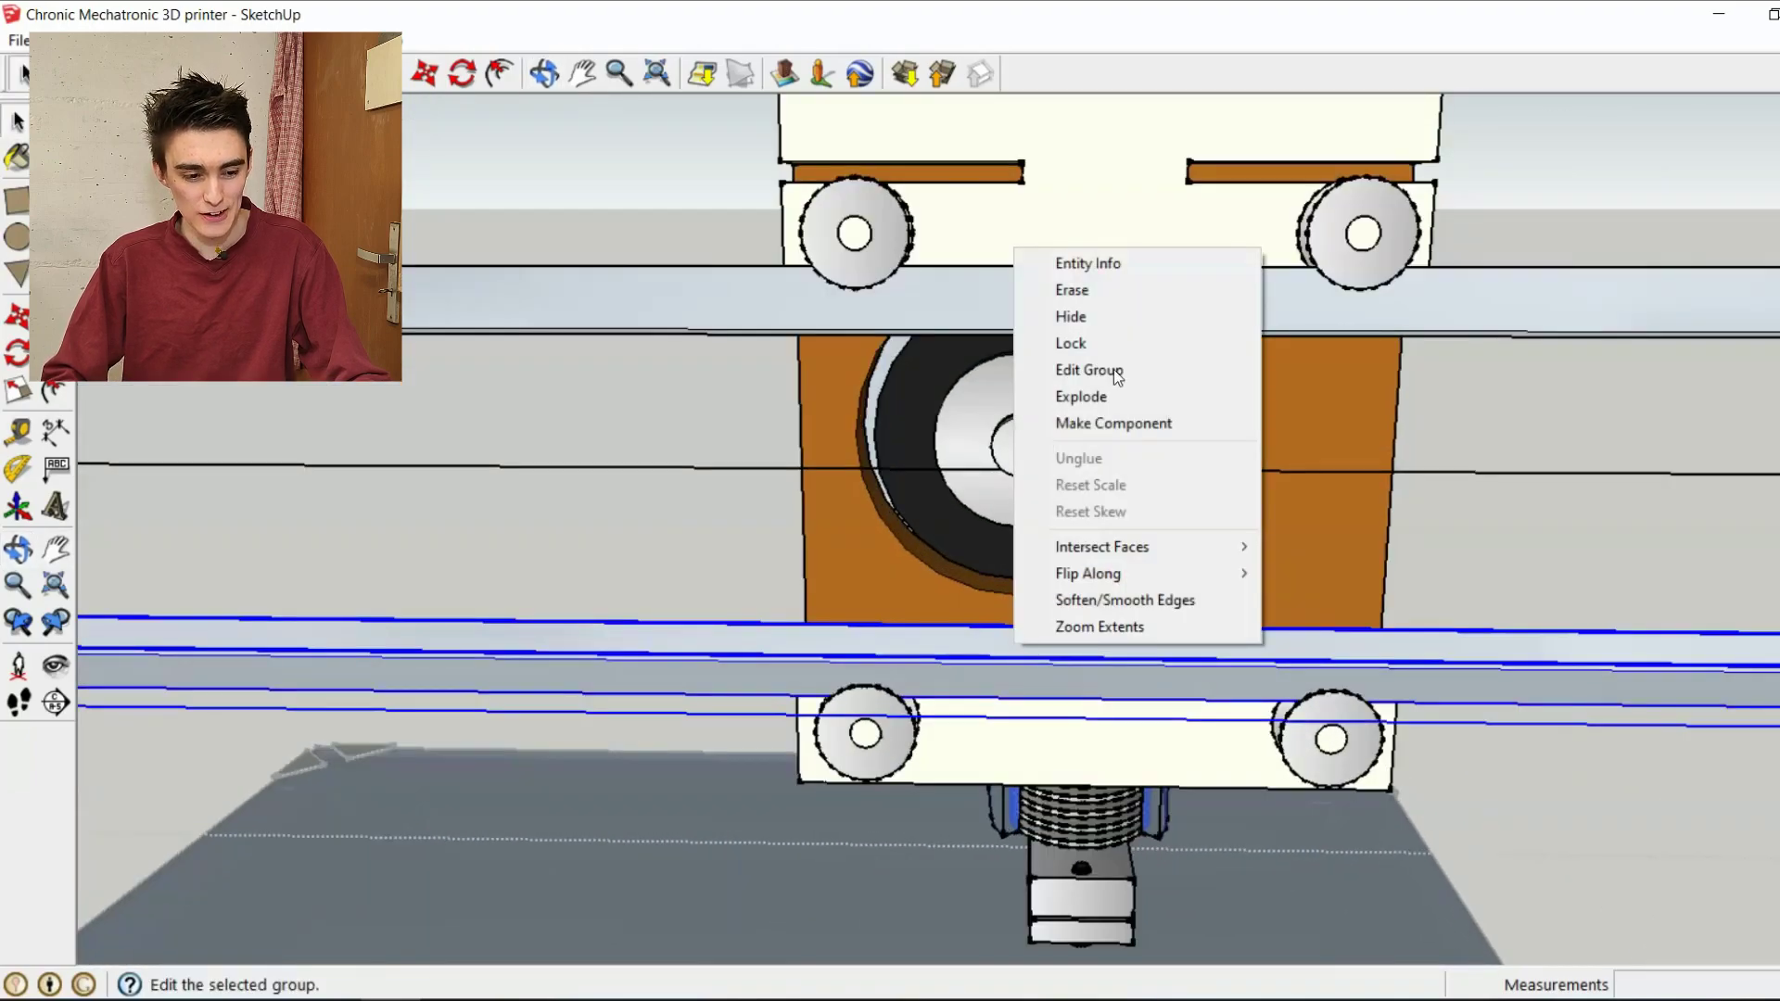
pyautogui.click(1071, 318)
pyautogui.rightClick(1033, 310)
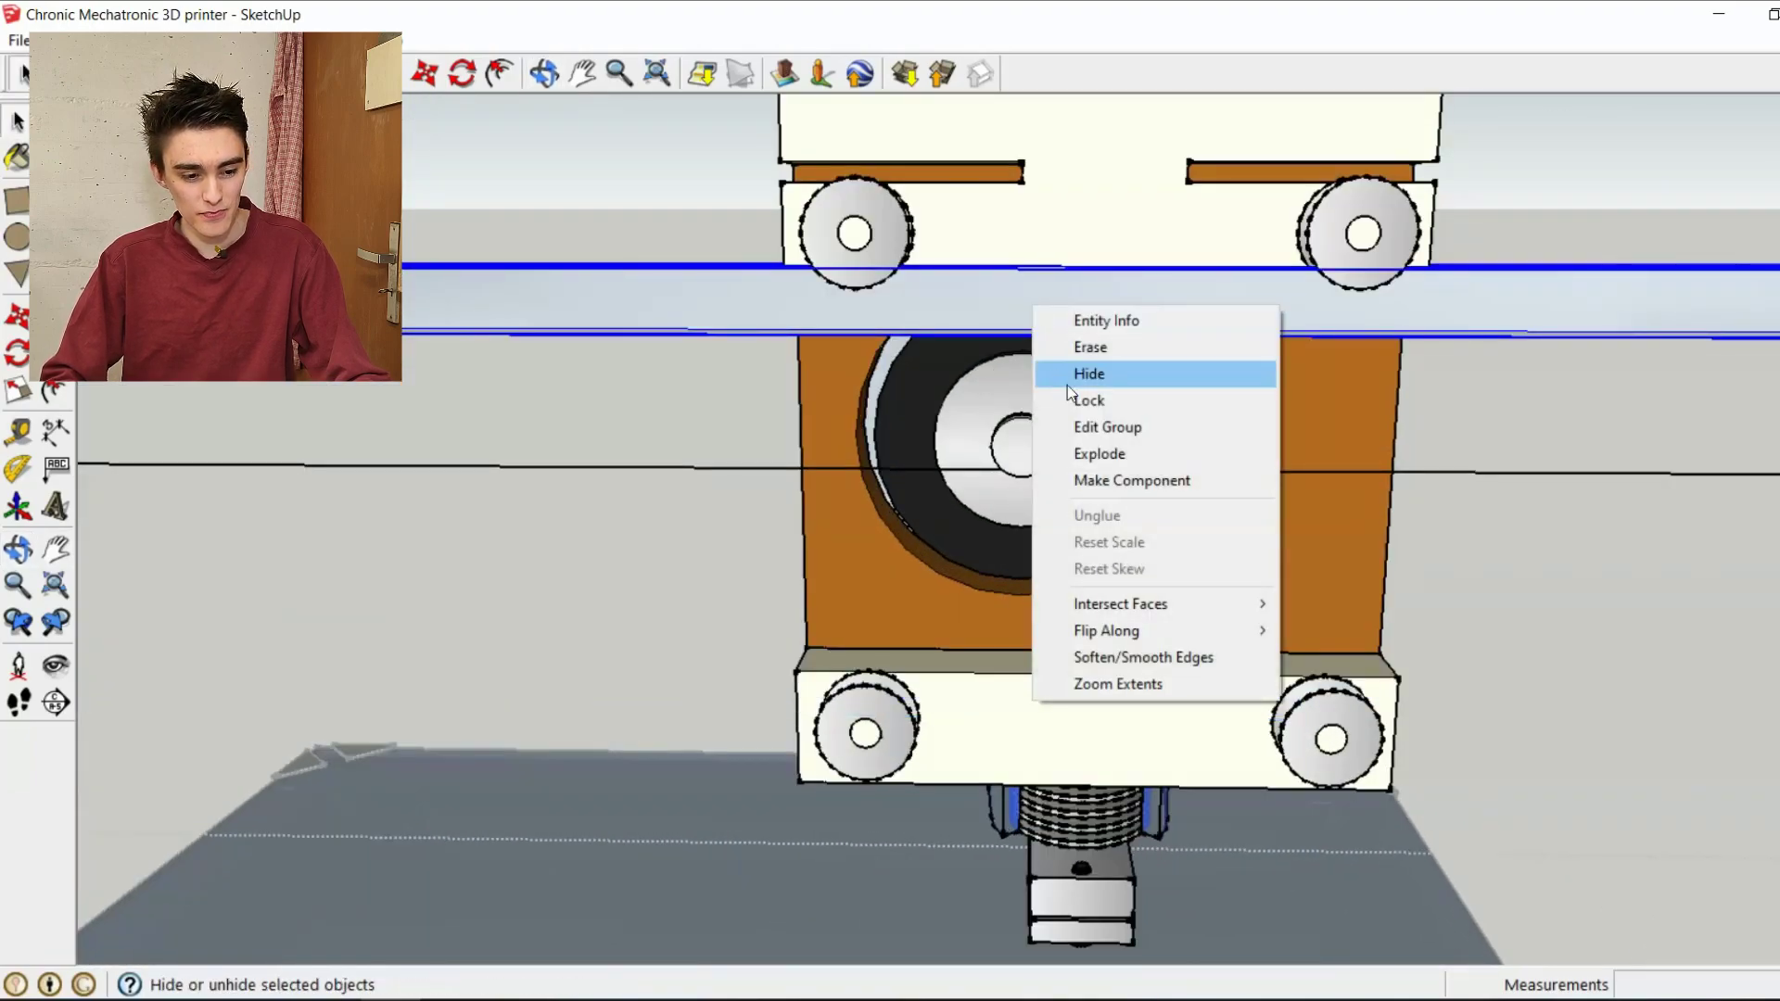
pyautogui.click(1104, 380)
# - Inspect the exposed carriage from back and front, covering its V-rollers, slotted upper block, recessed pulley and extruder mount
pyautogui.moveTo(1029, 399); pyautogui.dragTo(664, 620, button='middle')
pyautogui.scroll(2, 943, 603)
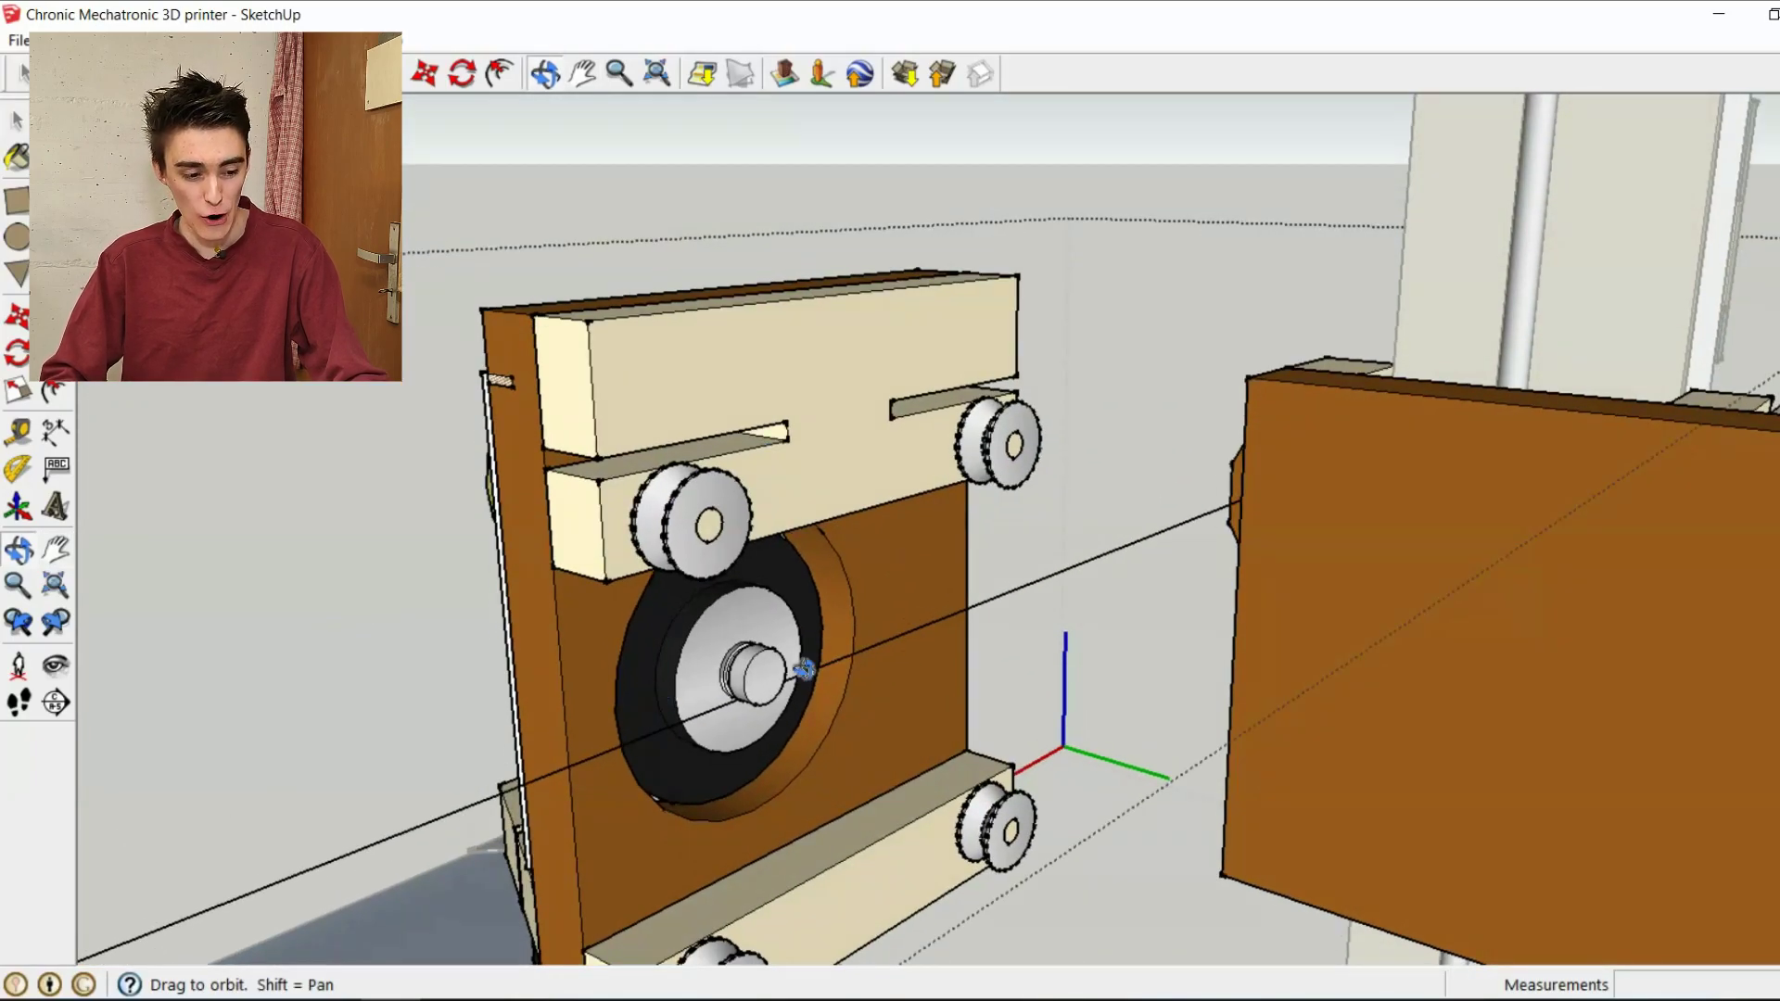
pyautogui.moveTo(925, 579); pyautogui.dragTo(1060, 416, button='middle')
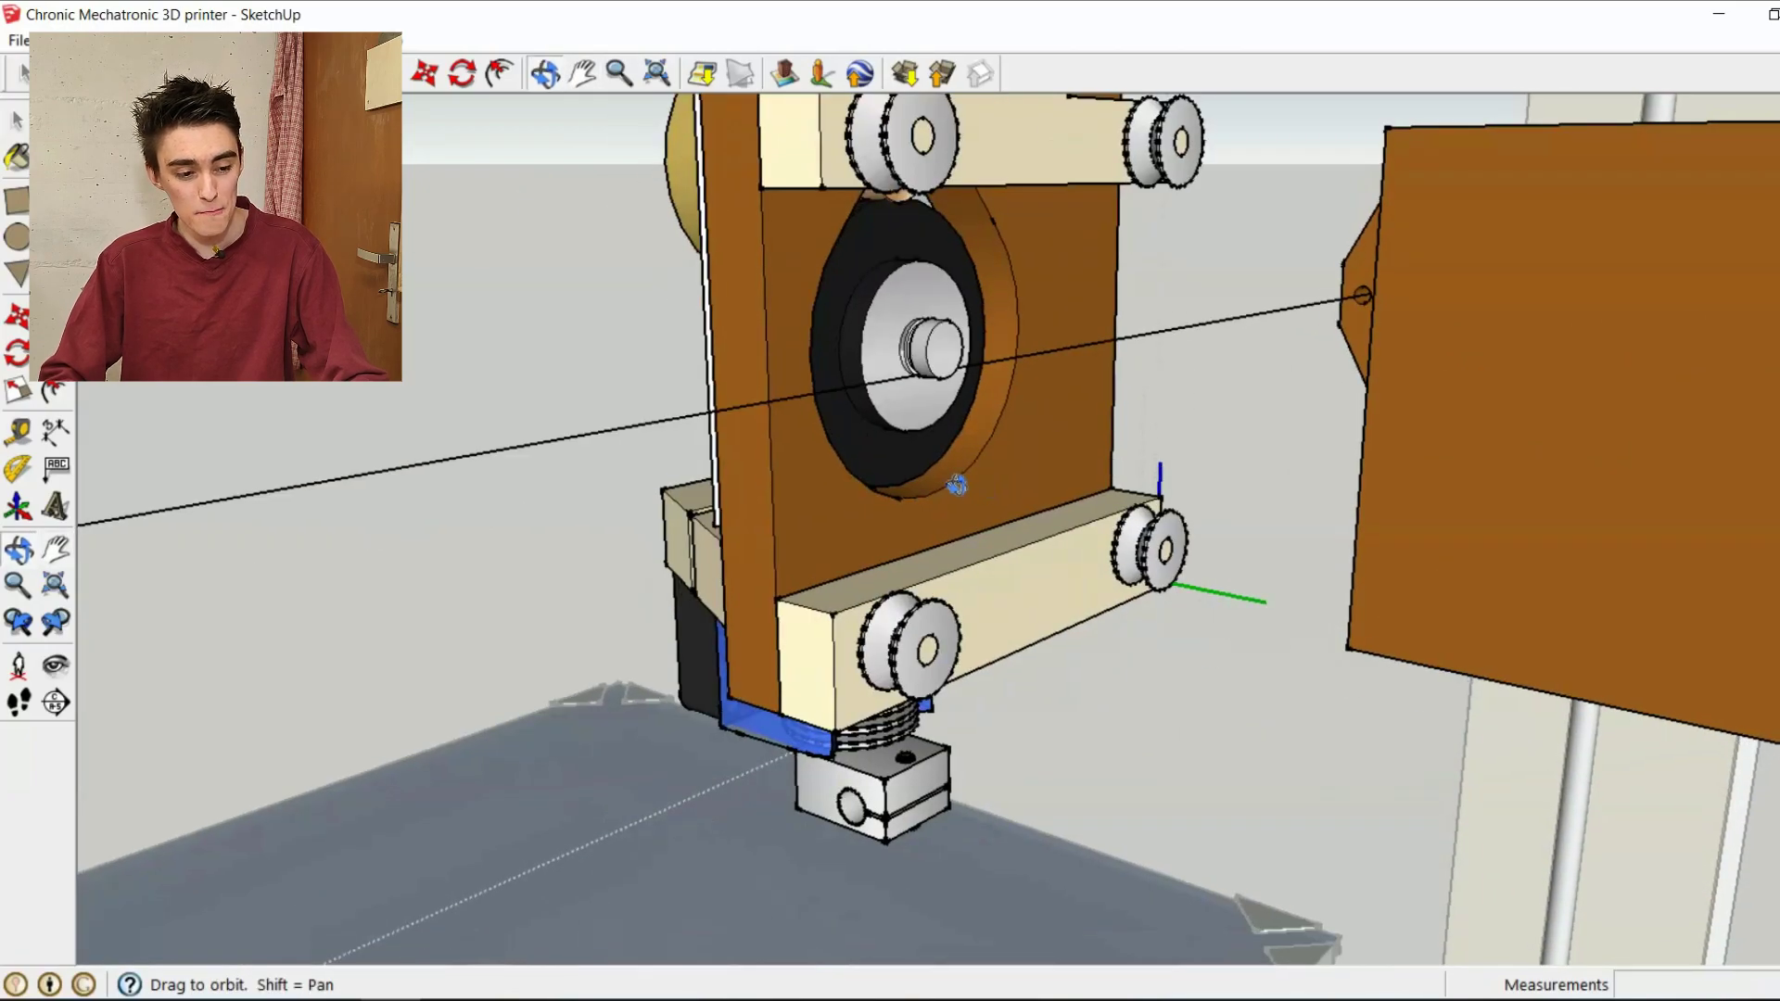
pyautogui.moveTo(957, 485); pyautogui.dragTo(1027, 574, button='middle')
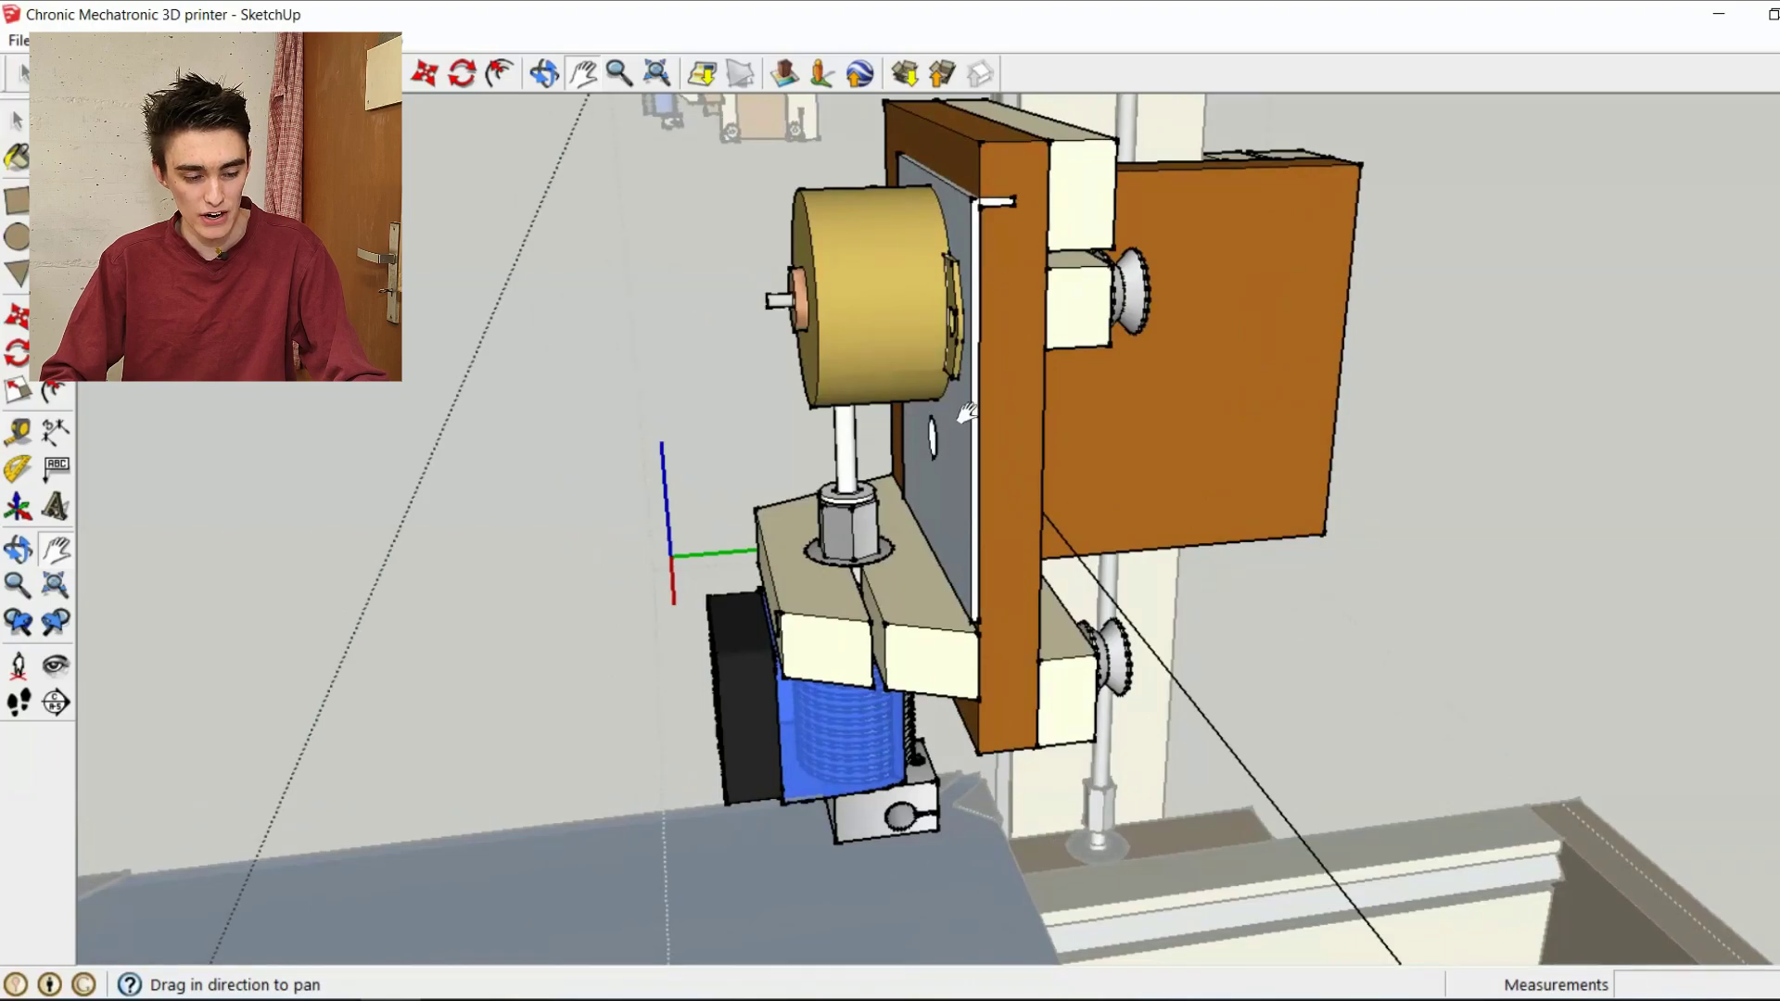
pyautogui.keyDown('shift'); pyautogui.moveTo(898, 430); pyautogui.dragTo(708, 429, button='middle'); pyautogui.keyUp('shift')
pyautogui.scroll(2, 668, 227)
pyautogui.scroll(2, 667, 226)
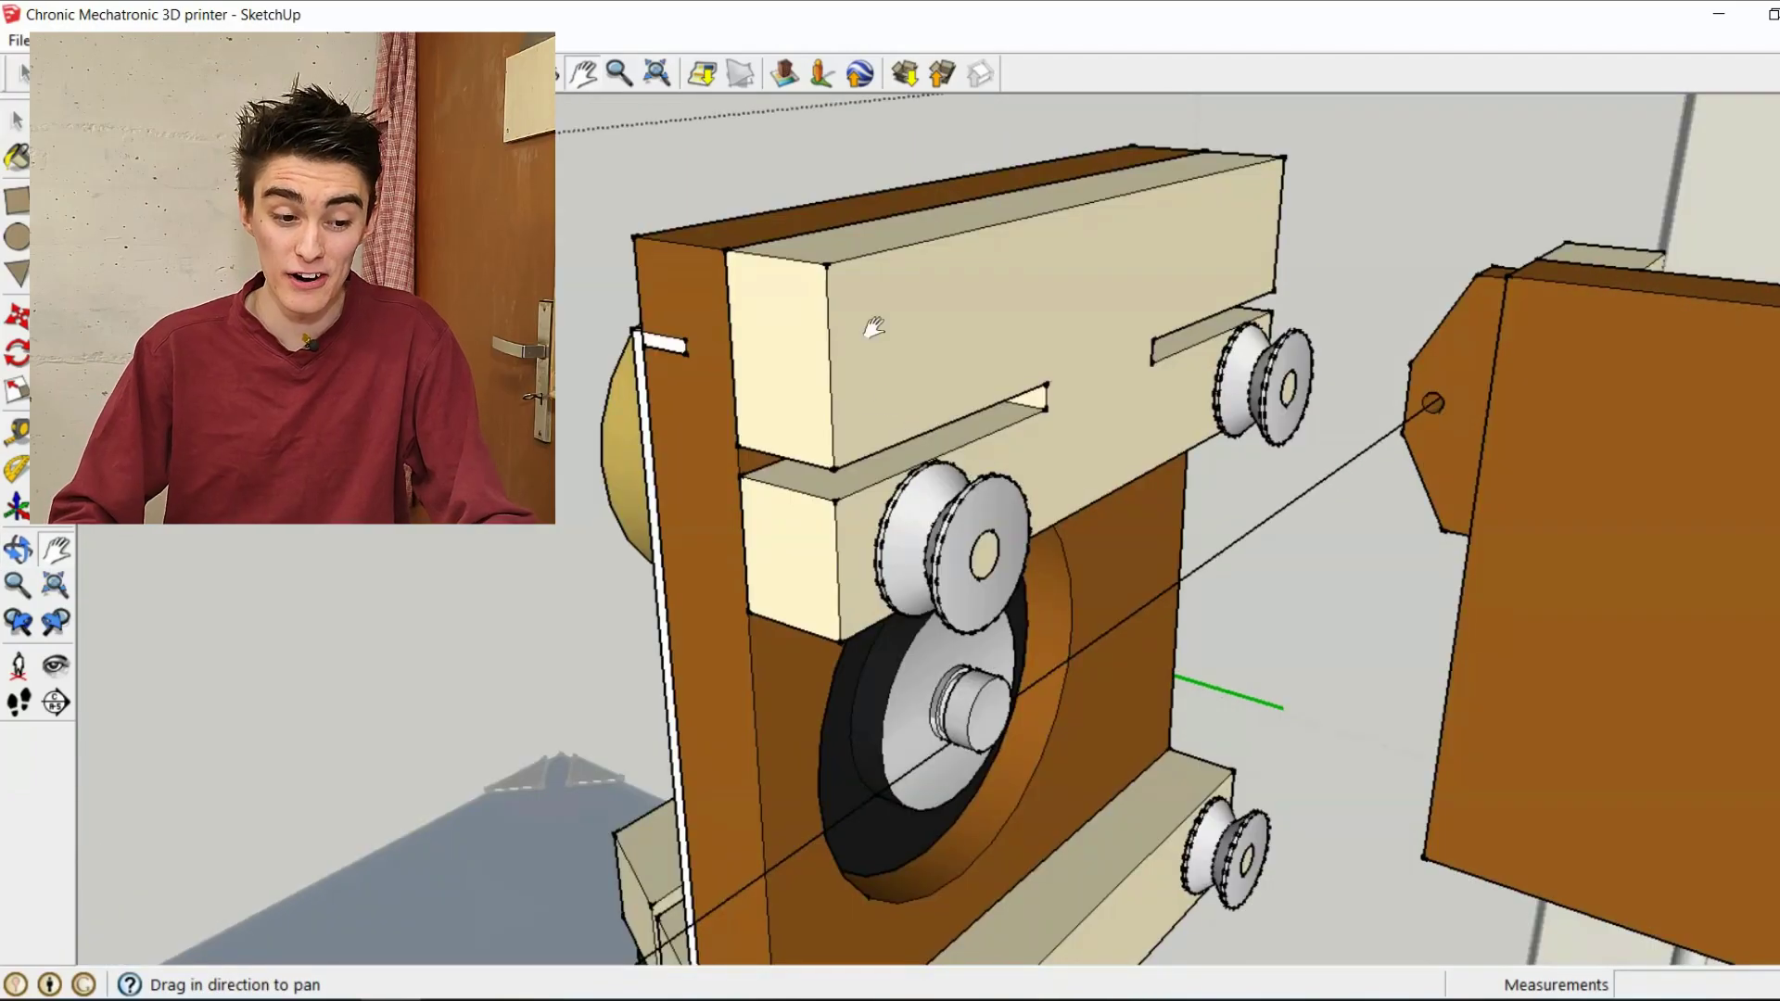
pyautogui.keyDown('shift'); pyautogui.moveTo(875, 325); pyautogui.dragTo(940, 507, button='middle'); pyautogui.keyUp('shift')
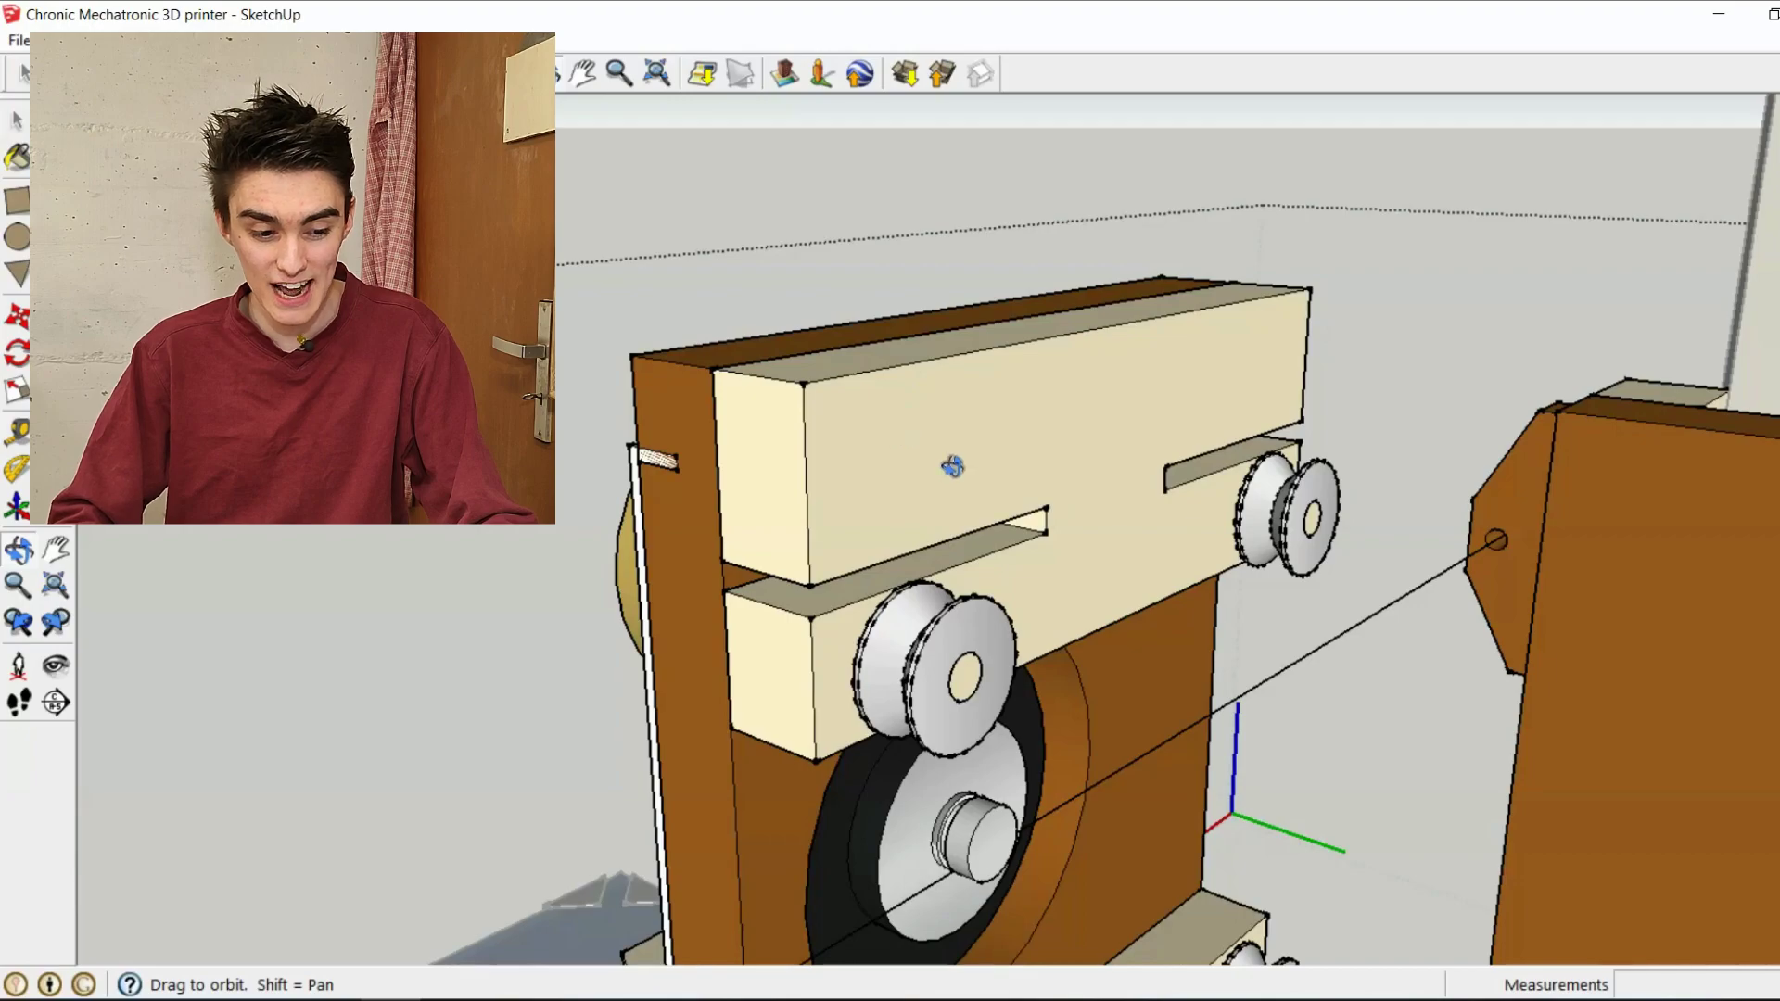
pyautogui.keyDown('shift'); pyautogui.moveTo(902, 478); pyautogui.dragTo(831, 335, button='middle'); pyautogui.keyUp('shift')
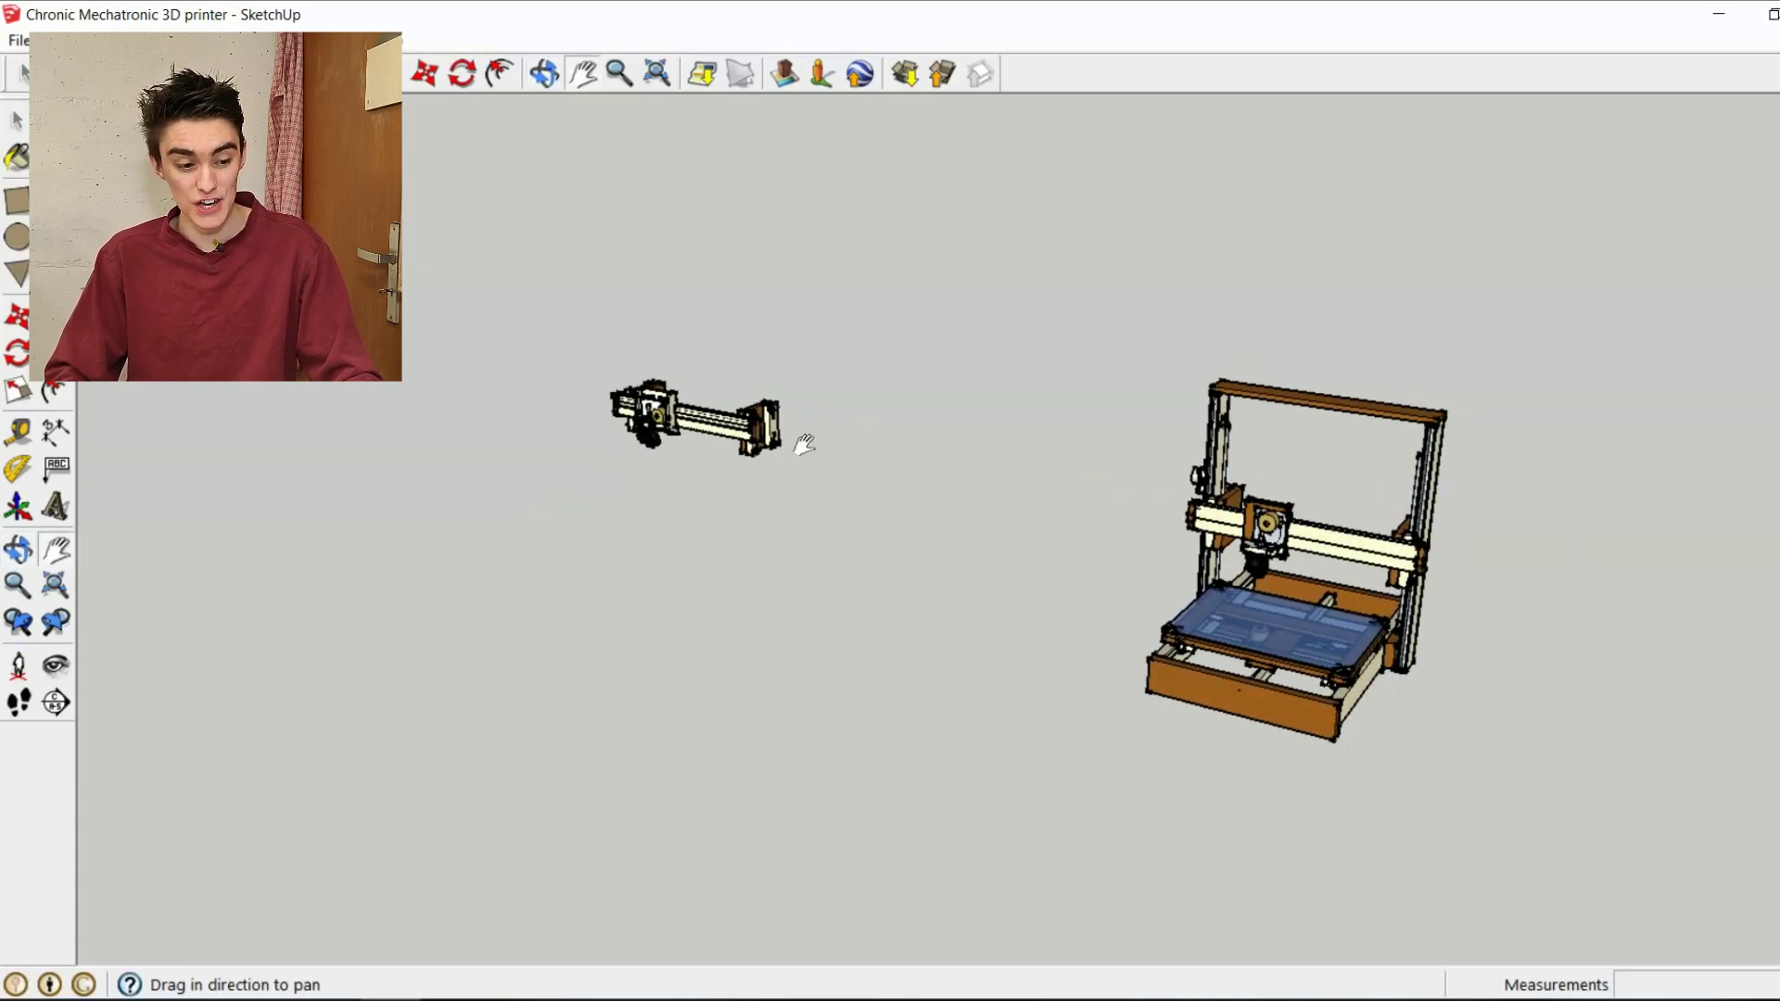
# - Compare the separate beam and carriage assembly standing apart from the printer with the one mounted on the printer
pyautogui.scroll(10, 643, 388)
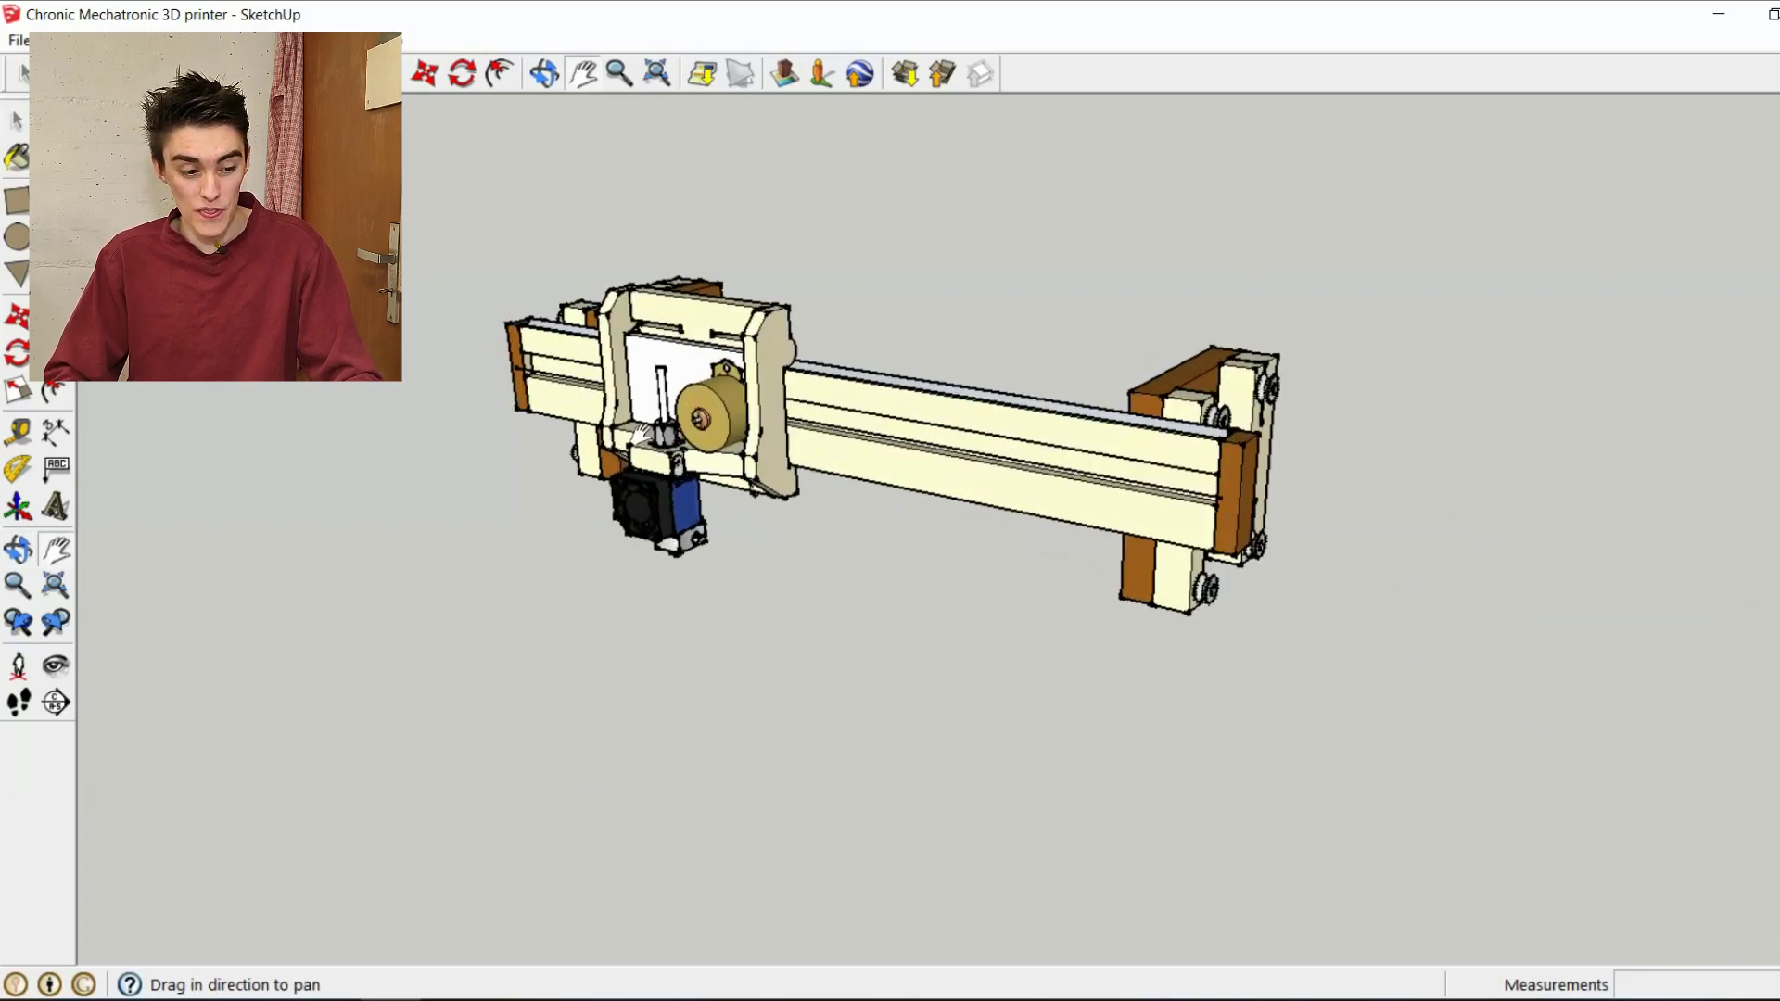
pyautogui.scroll(-8, 661, 432)
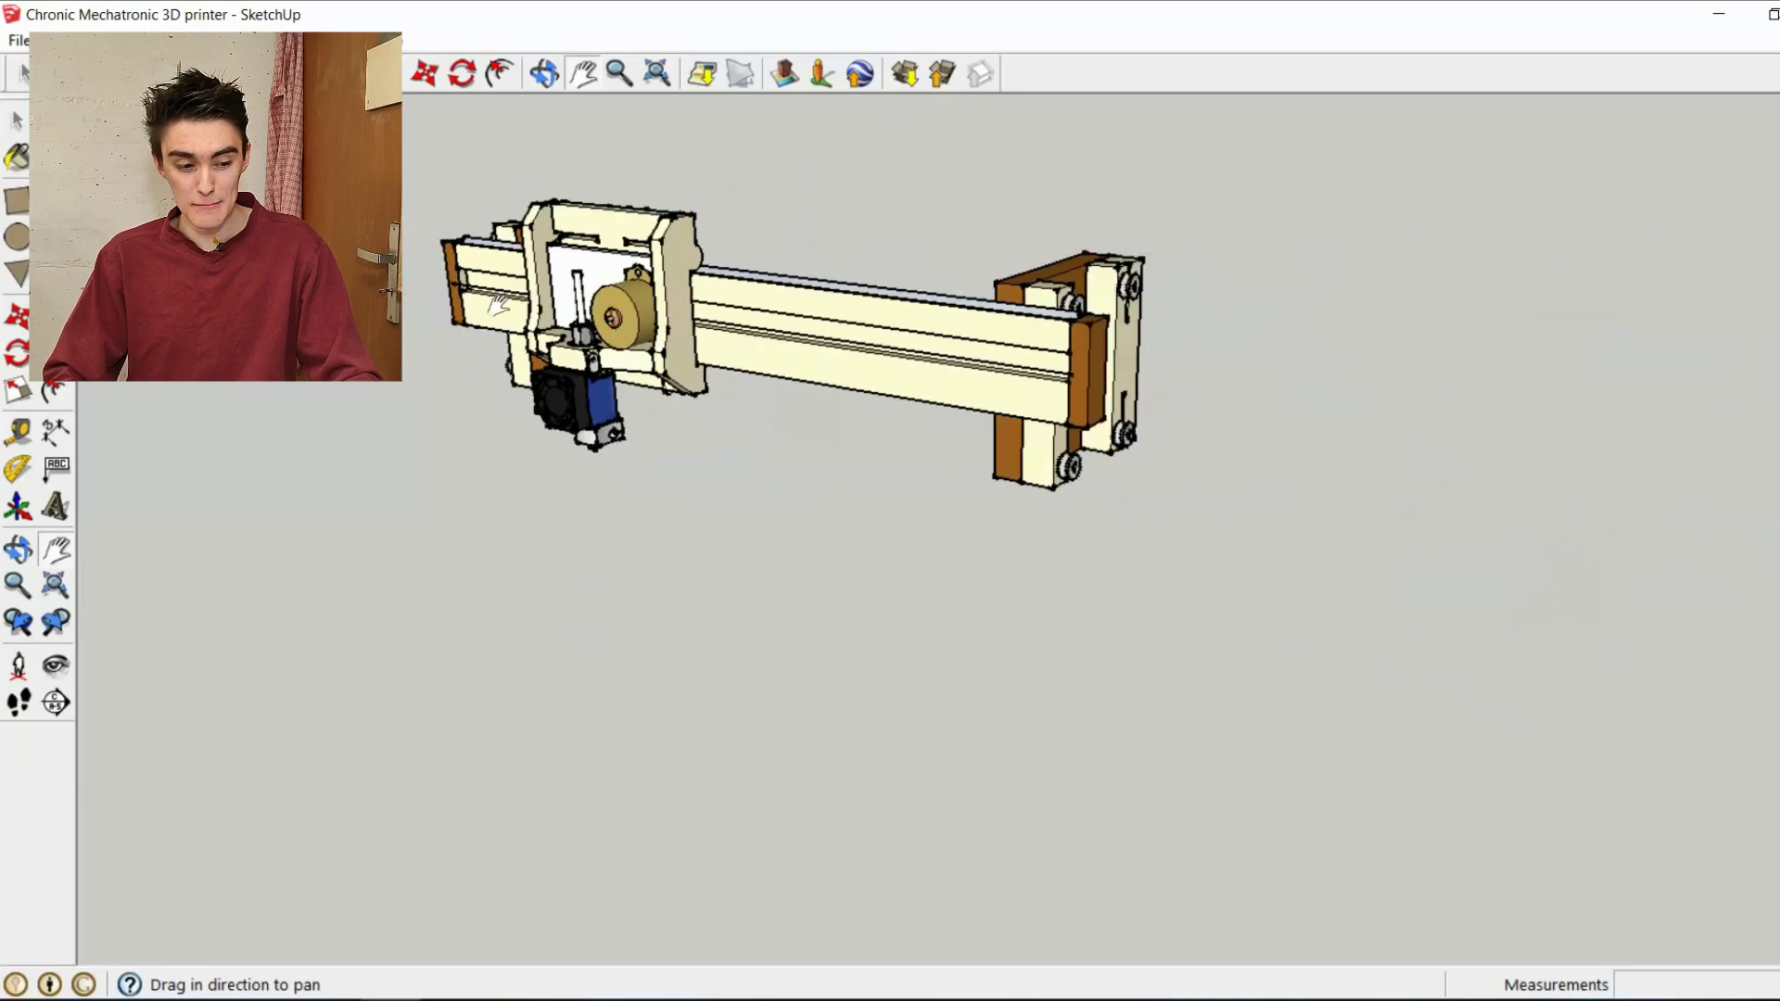
pyautogui.scroll(-2, 473, 303)
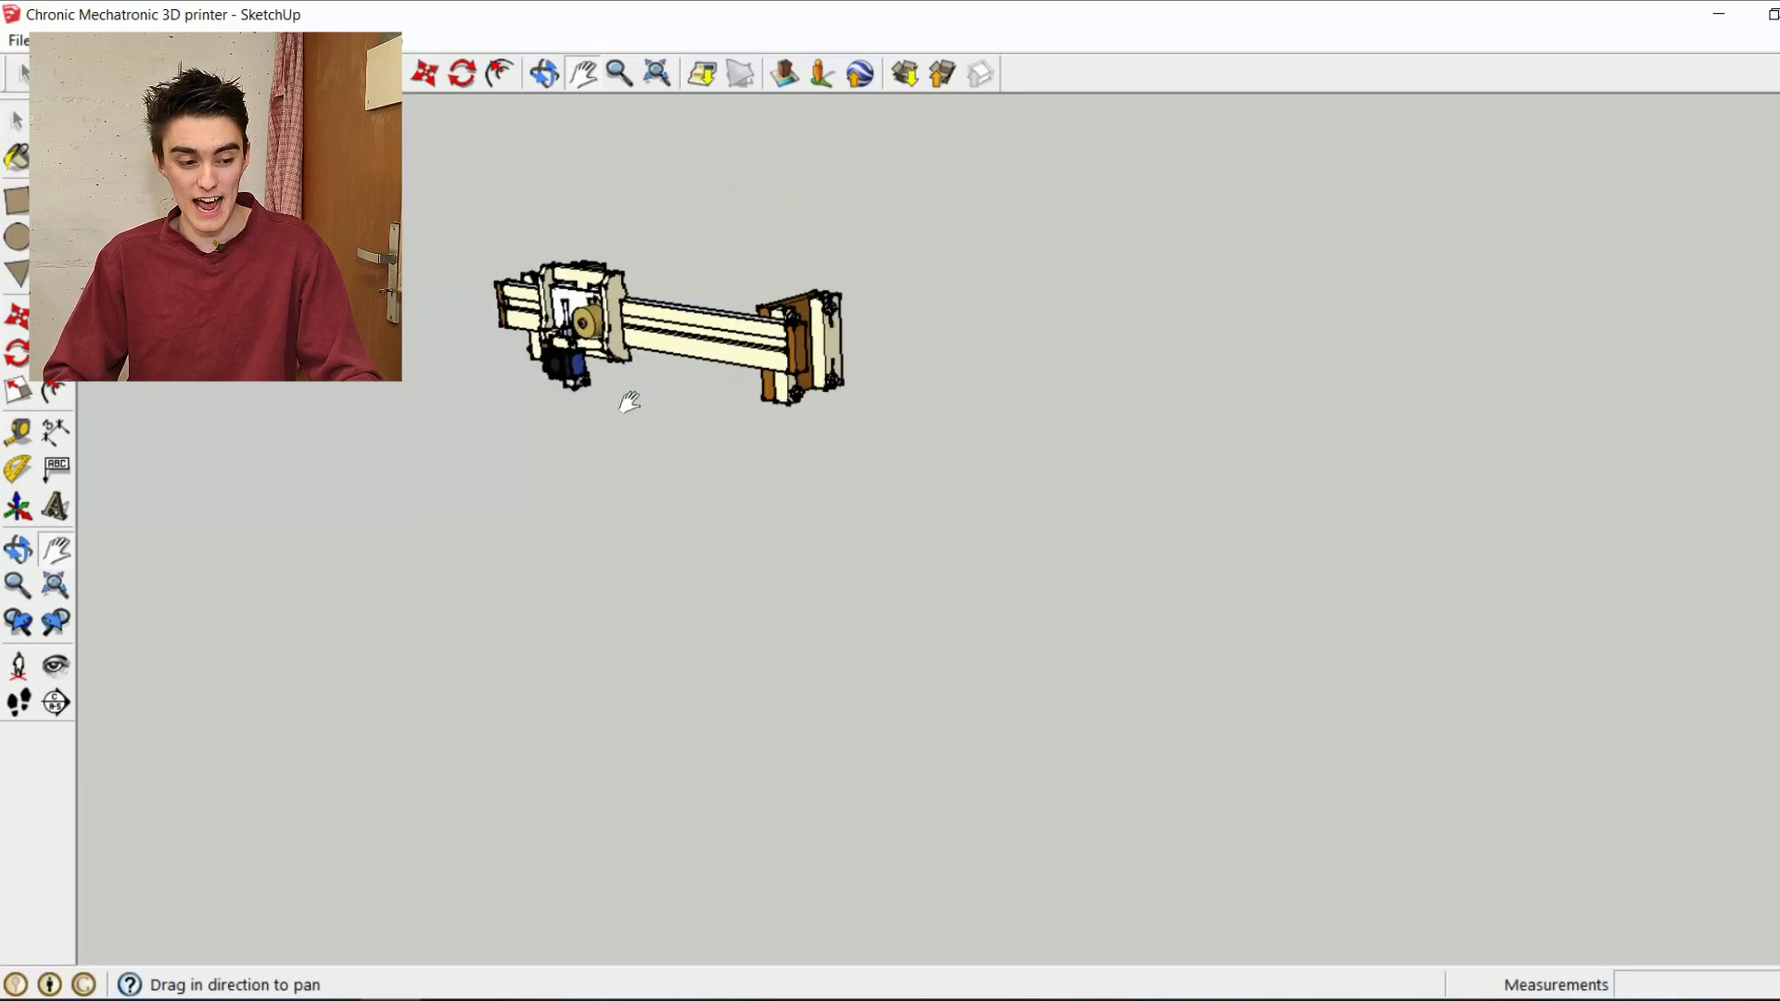
pyautogui.scroll(-3, 580, 374)
pyautogui.scroll(5, 1660, 487)
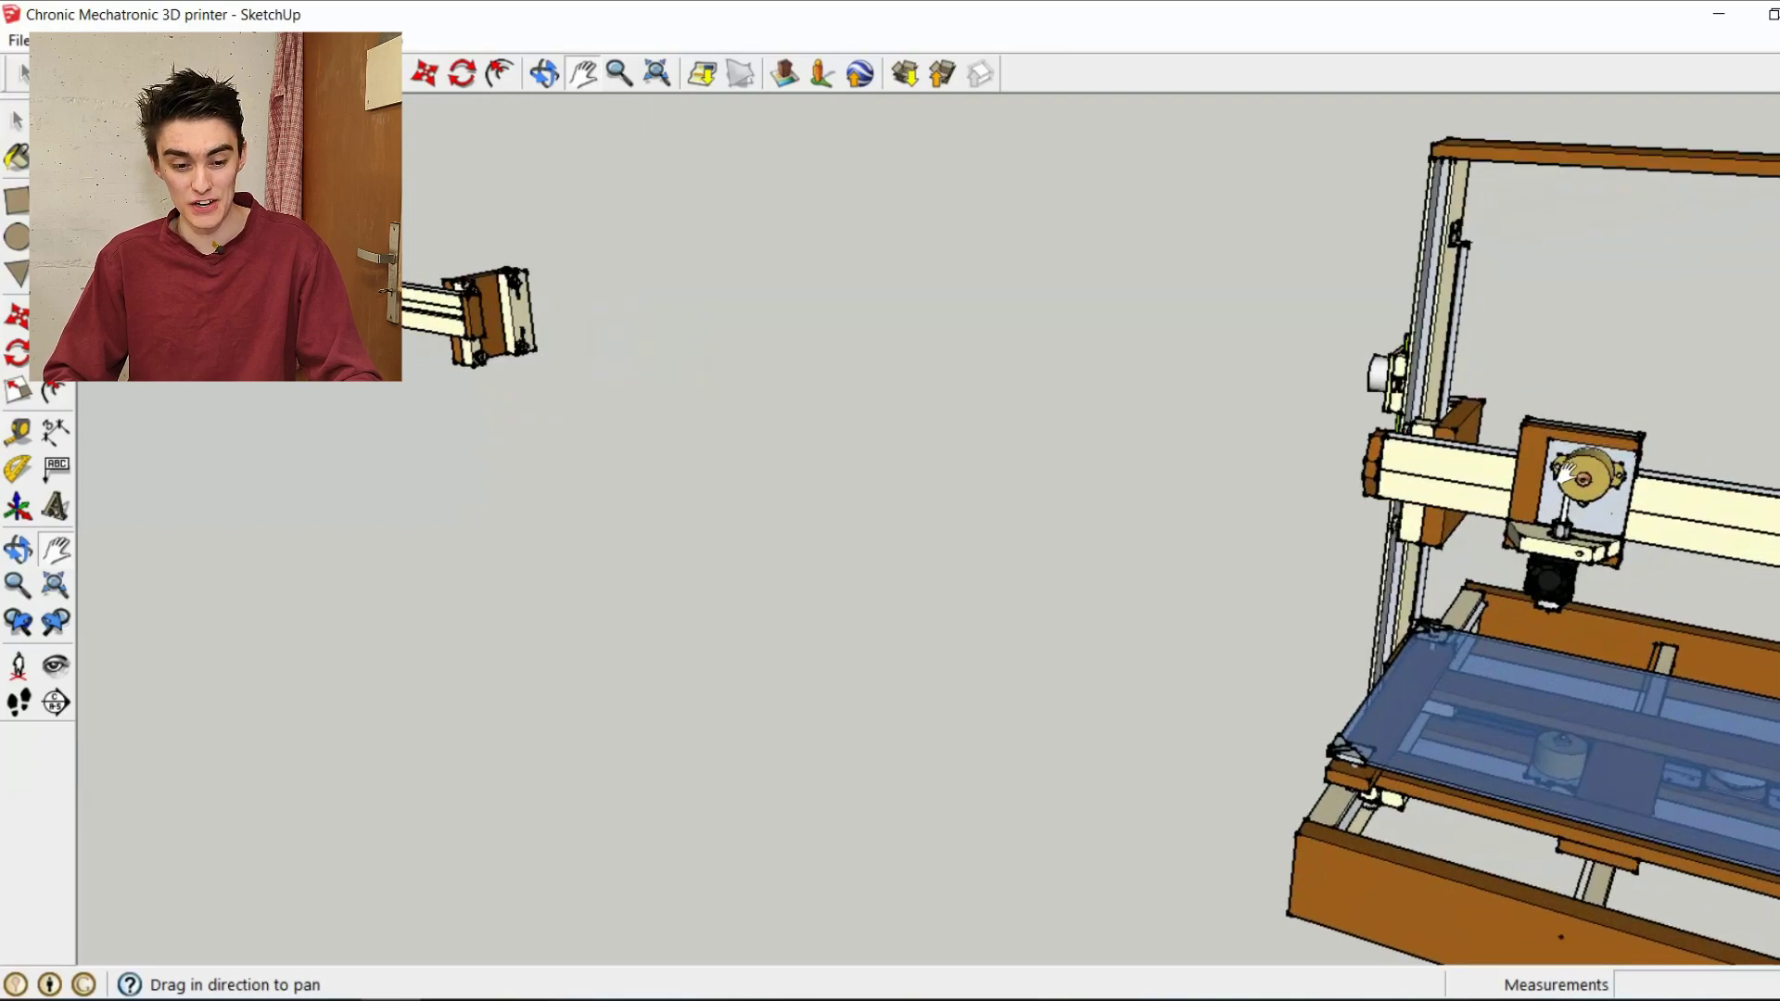
pyautogui.scroll(-6, 1748, 487)
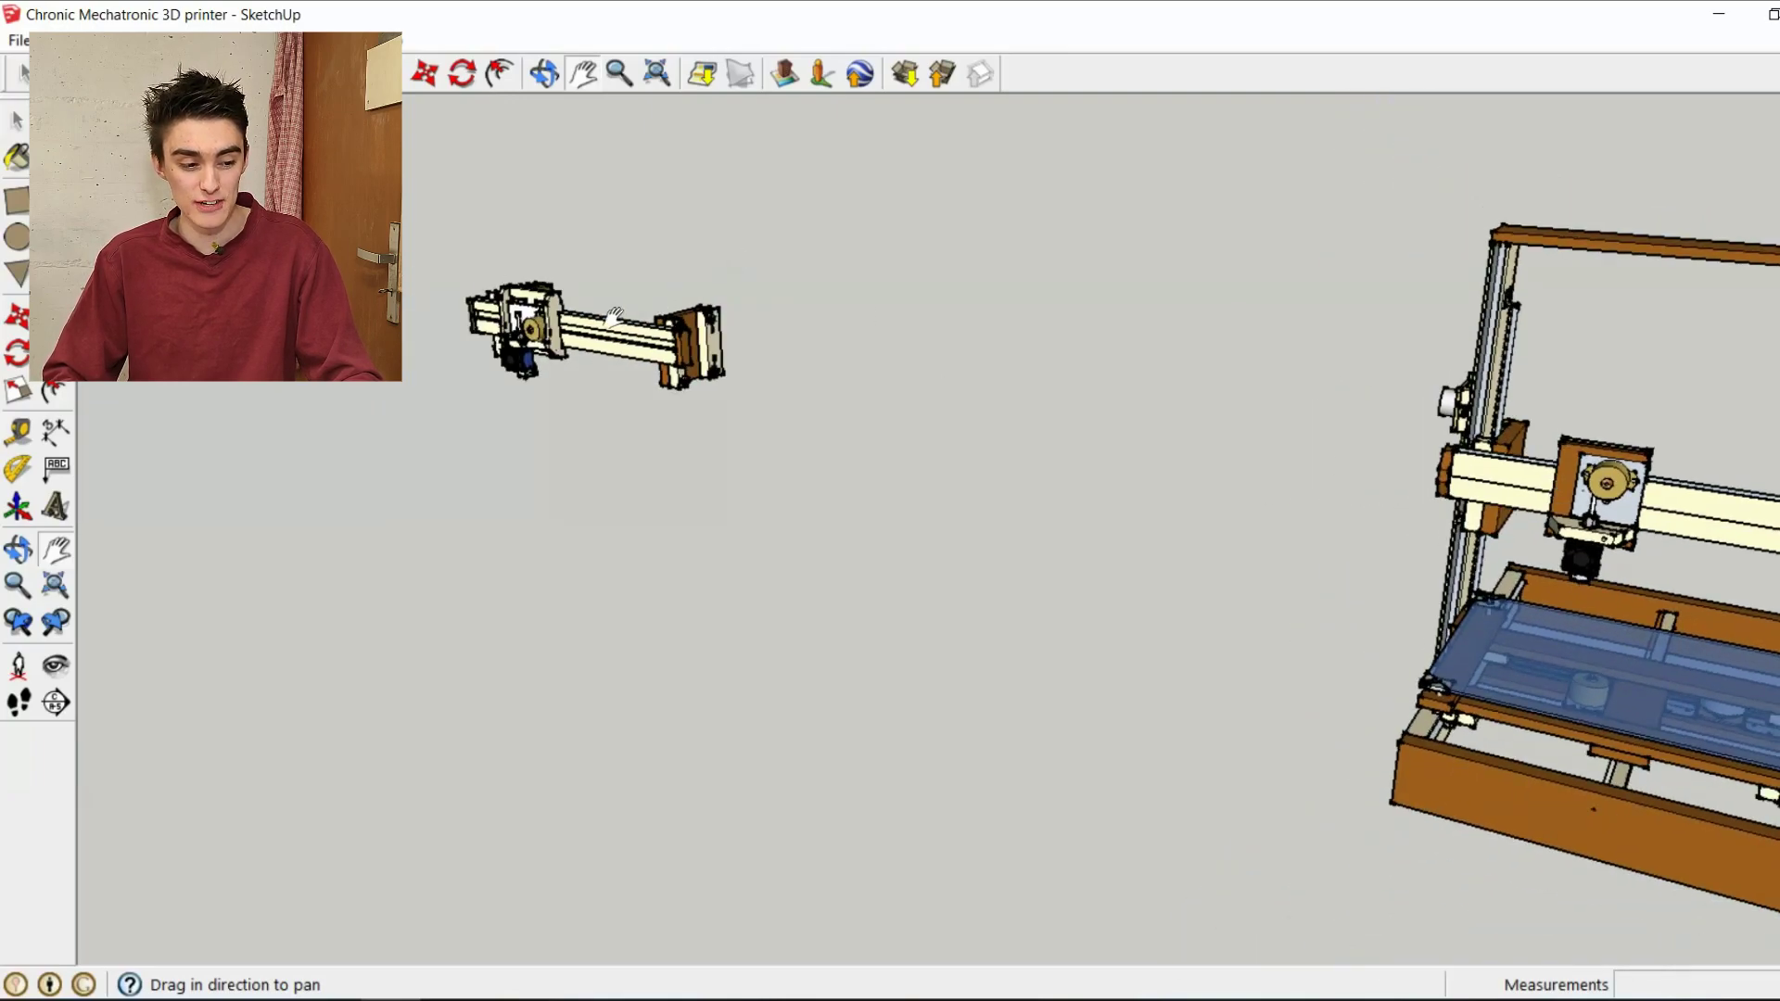
# - Inspect the separate assembly's carriage from front and back, including its side plates and rollers, and the beam's brown end block
pyautogui.scroll(5, 614, 318)
pyautogui.moveTo(614, 317); pyautogui.dragTo(1454, 291, button='middle')
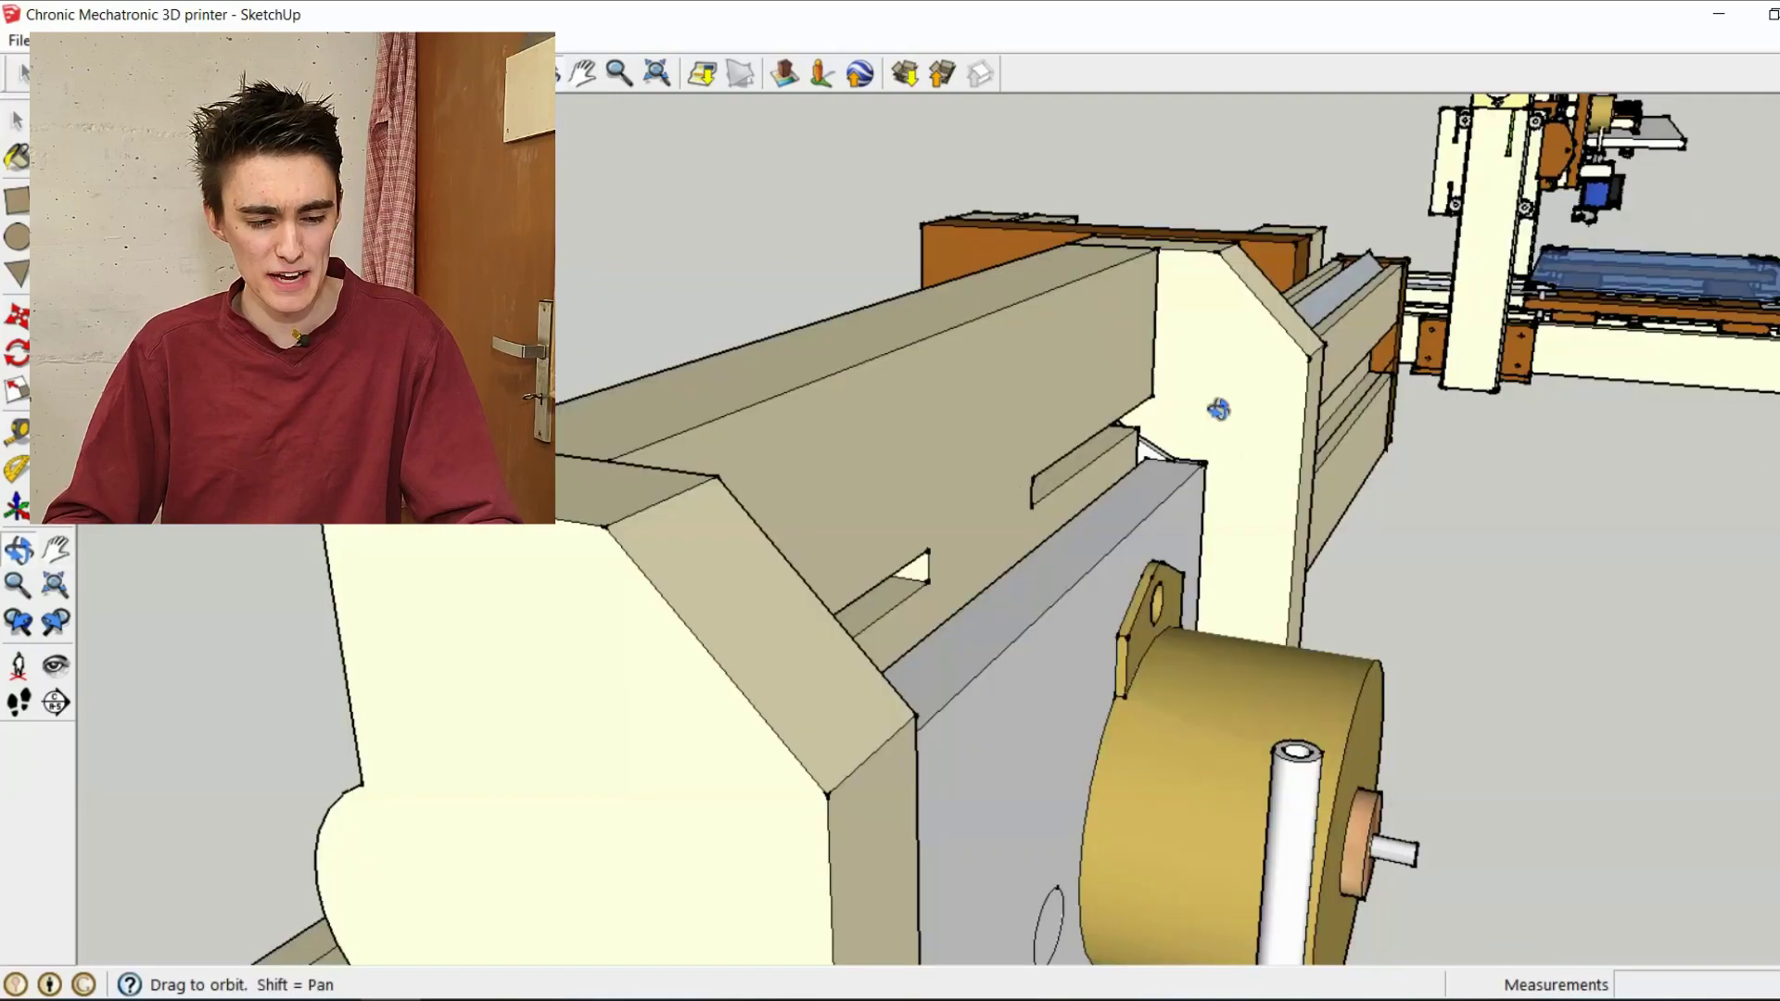
pyautogui.moveTo(1220, 409); pyautogui.dragTo(1334, 346, button='middle')
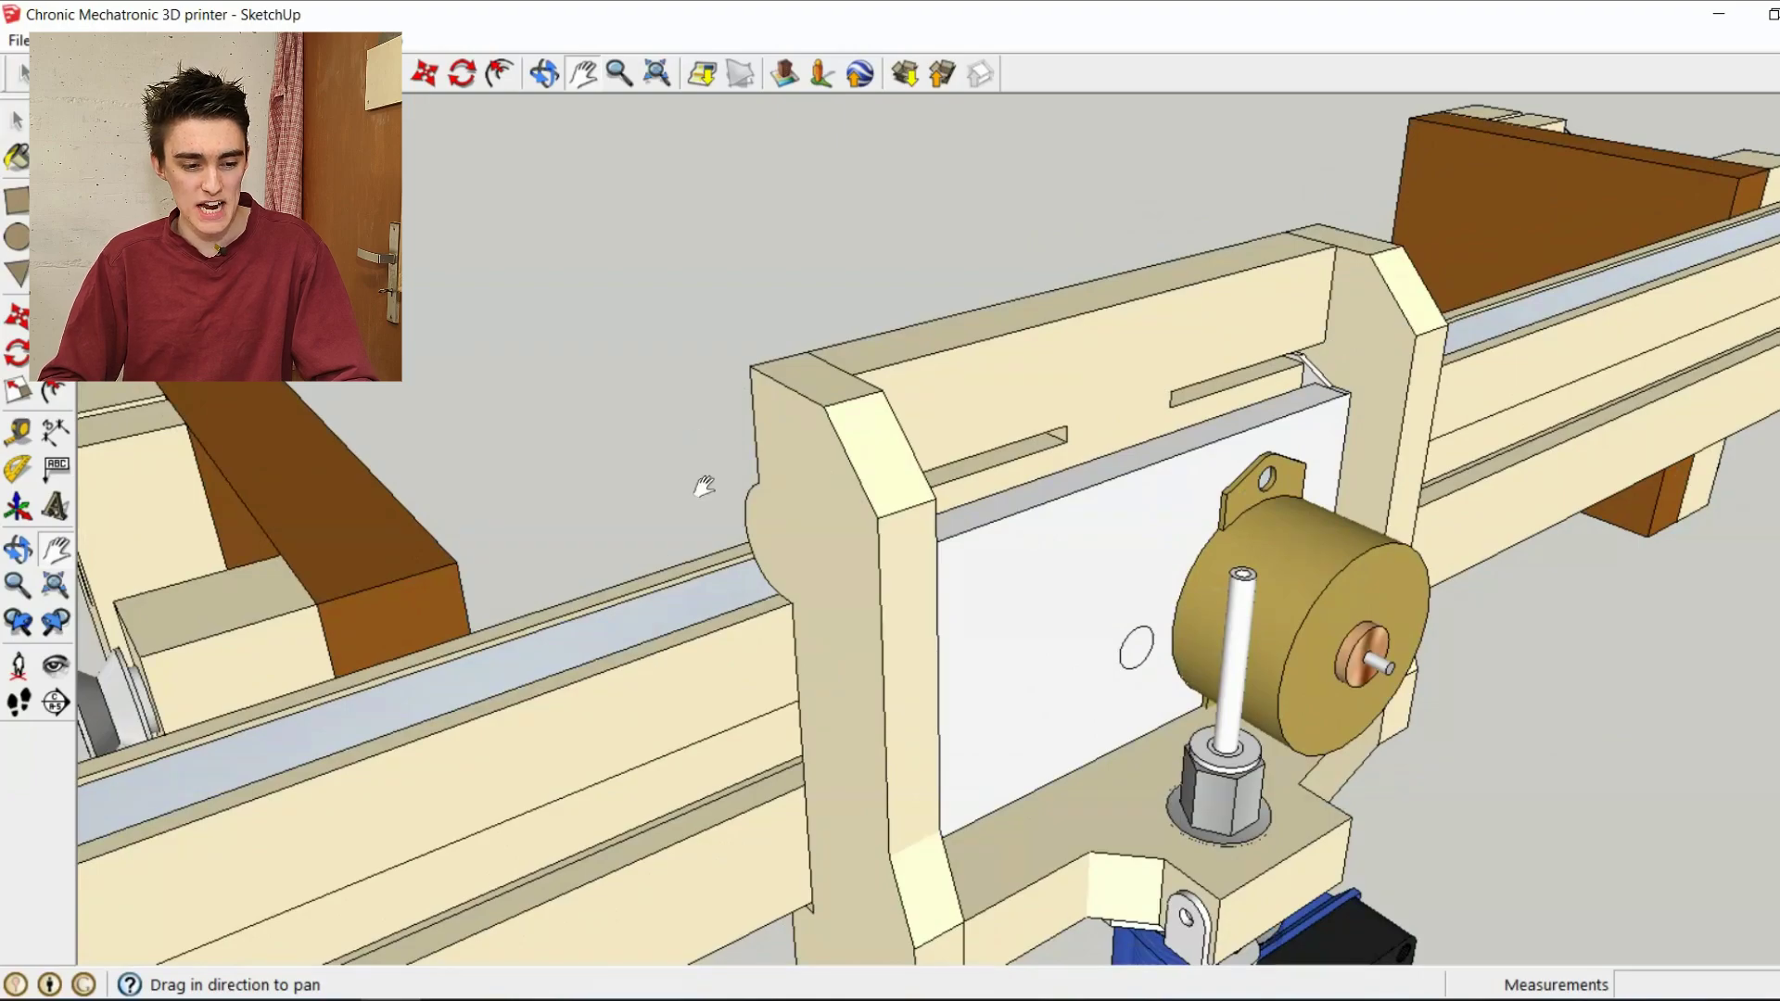
pyautogui.moveTo(749, 542); pyautogui.dragTo(1276, 516, button='middle')
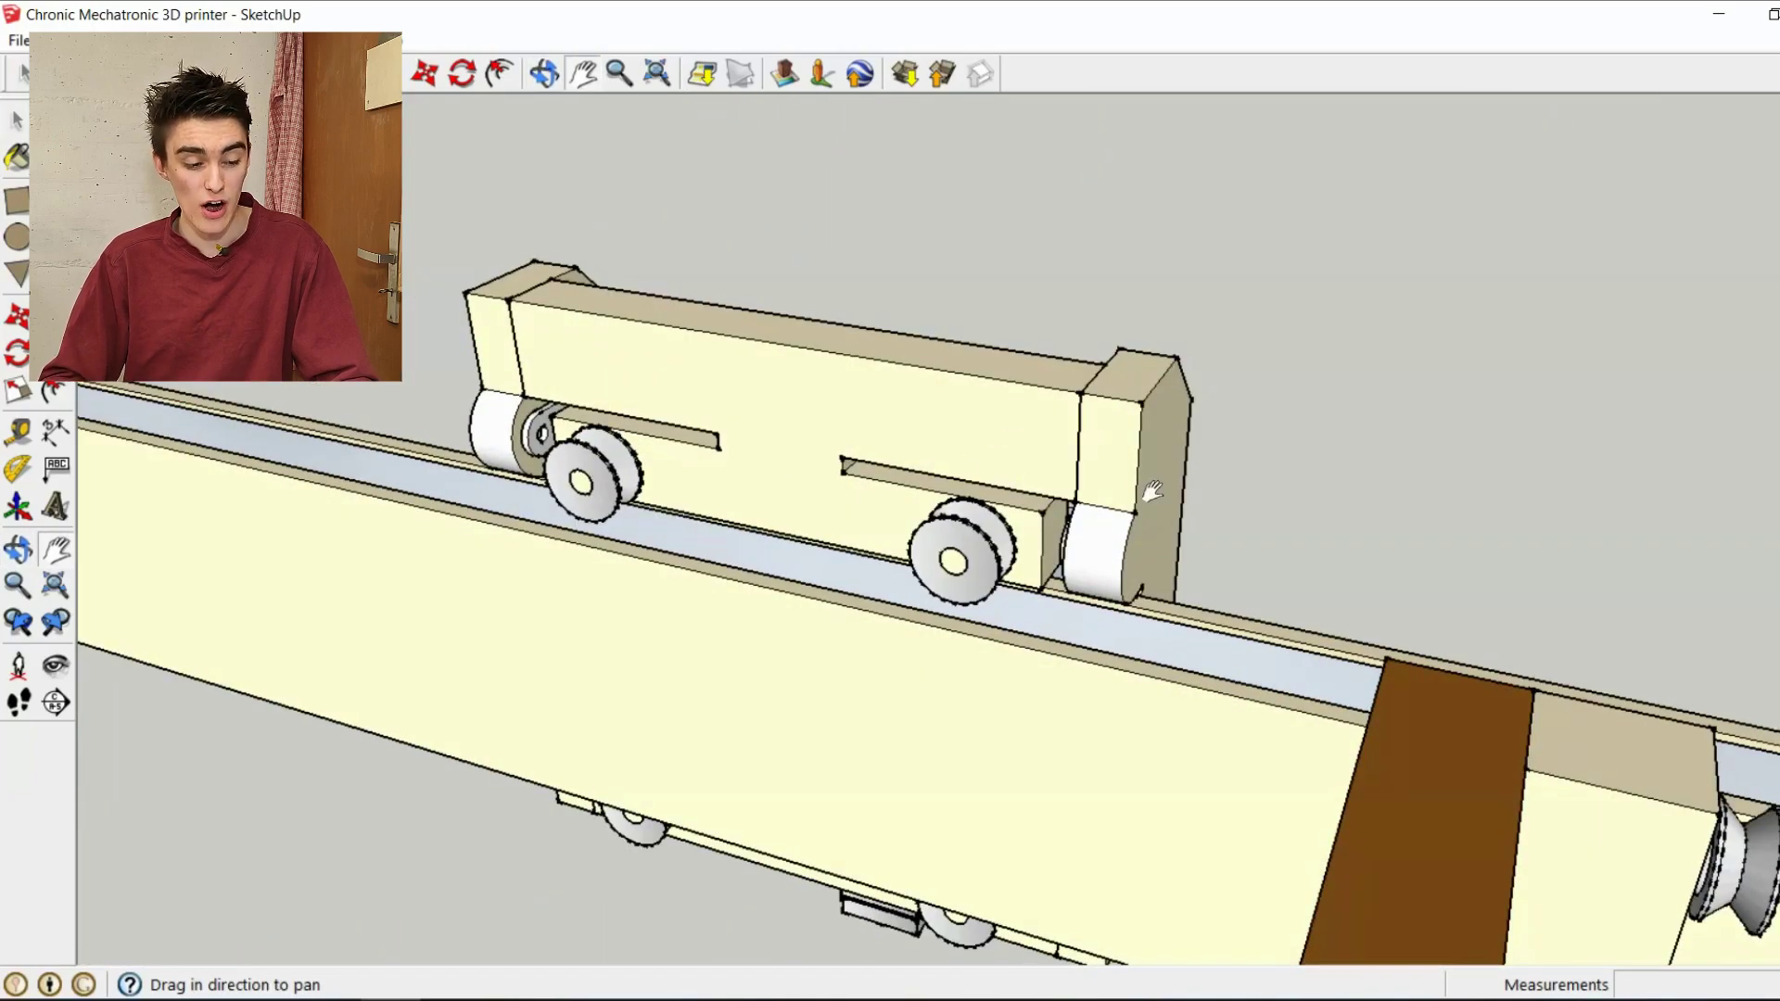
pyautogui.moveTo(1152, 491); pyautogui.dragTo(771, 573, button='middle')
pyautogui.scroll(4, 1248, 445)
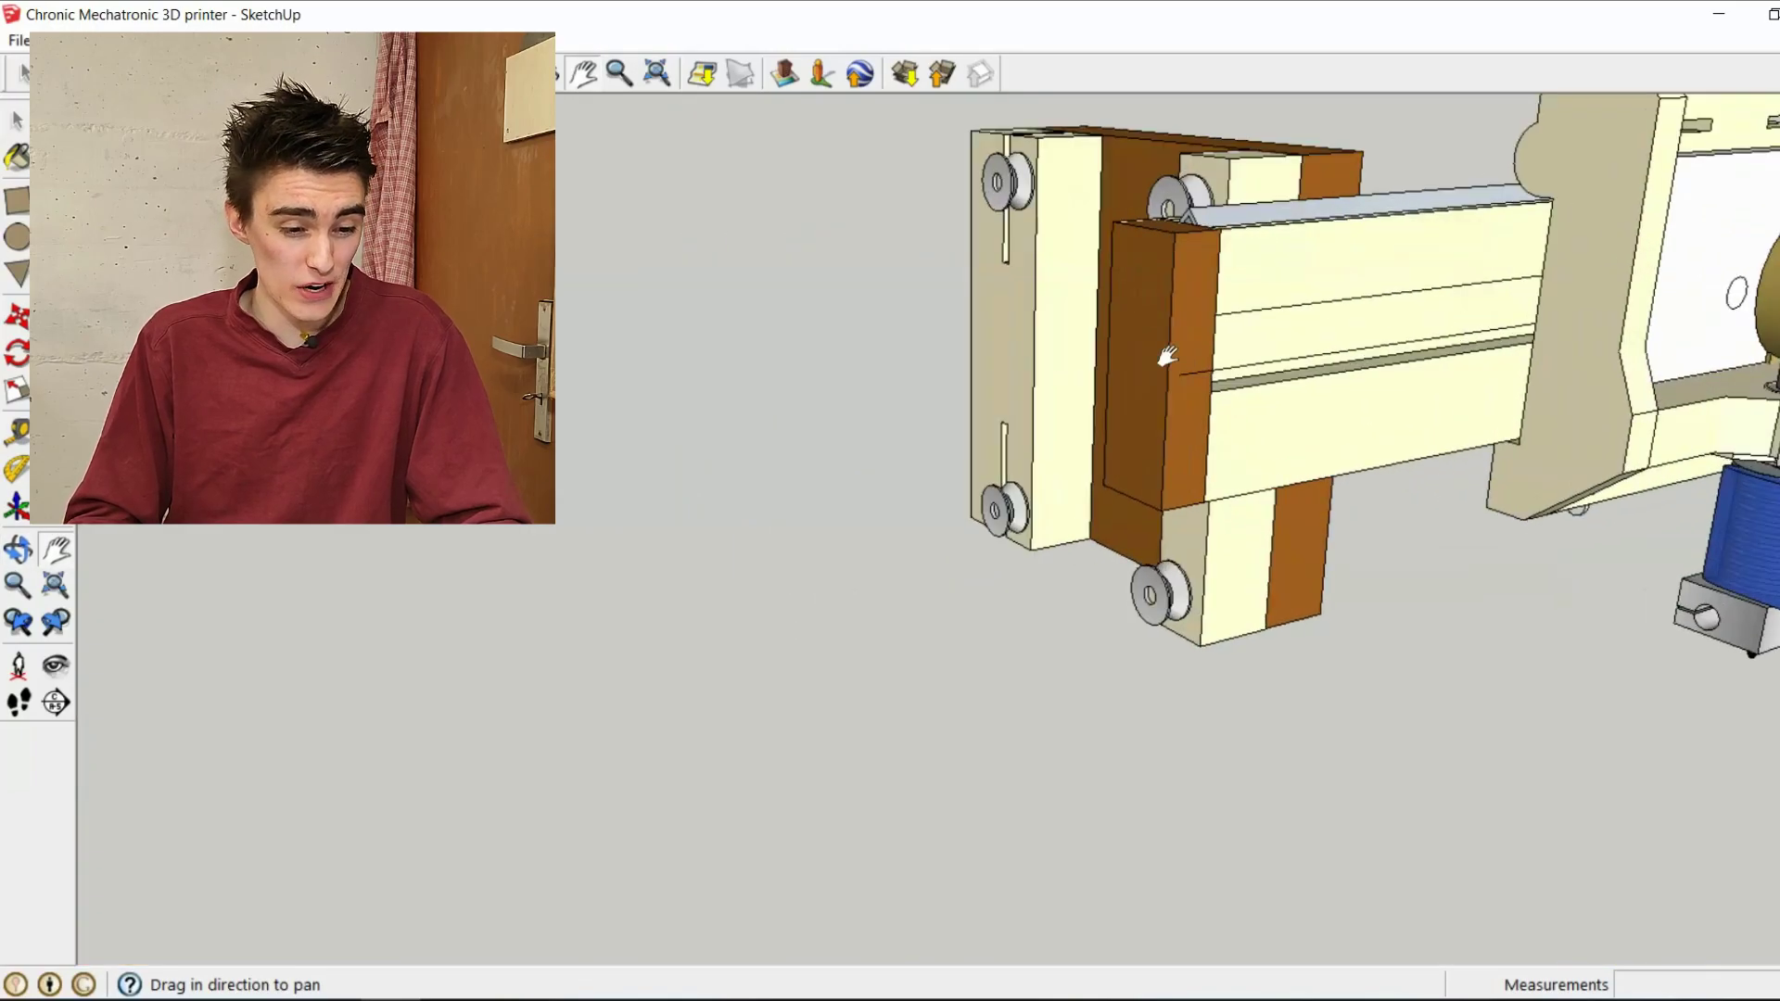
pyautogui.moveTo(1165, 349); pyautogui.dragTo(908, 482)
pyautogui.moveTo(907, 483); pyautogui.dragTo(893, 562, button='middle')
# - Examine the complete printer with its frame, beam, carriage and print bed from low and raised front angles
pyautogui.scroll(-3, 1030, 494)
pyautogui.scroll(-4, 893, 562)
pyautogui.scroll(-1, 1015, 545)
pyautogui.moveTo(1446, 413); pyautogui.dragTo(973, 528, button='middle')
pyautogui.keyDown('shift'); pyautogui.moveTo(1335, 601); pyautogui.dragTo(1063, 506, button='middle'); pyautogui.keyUp('shift')
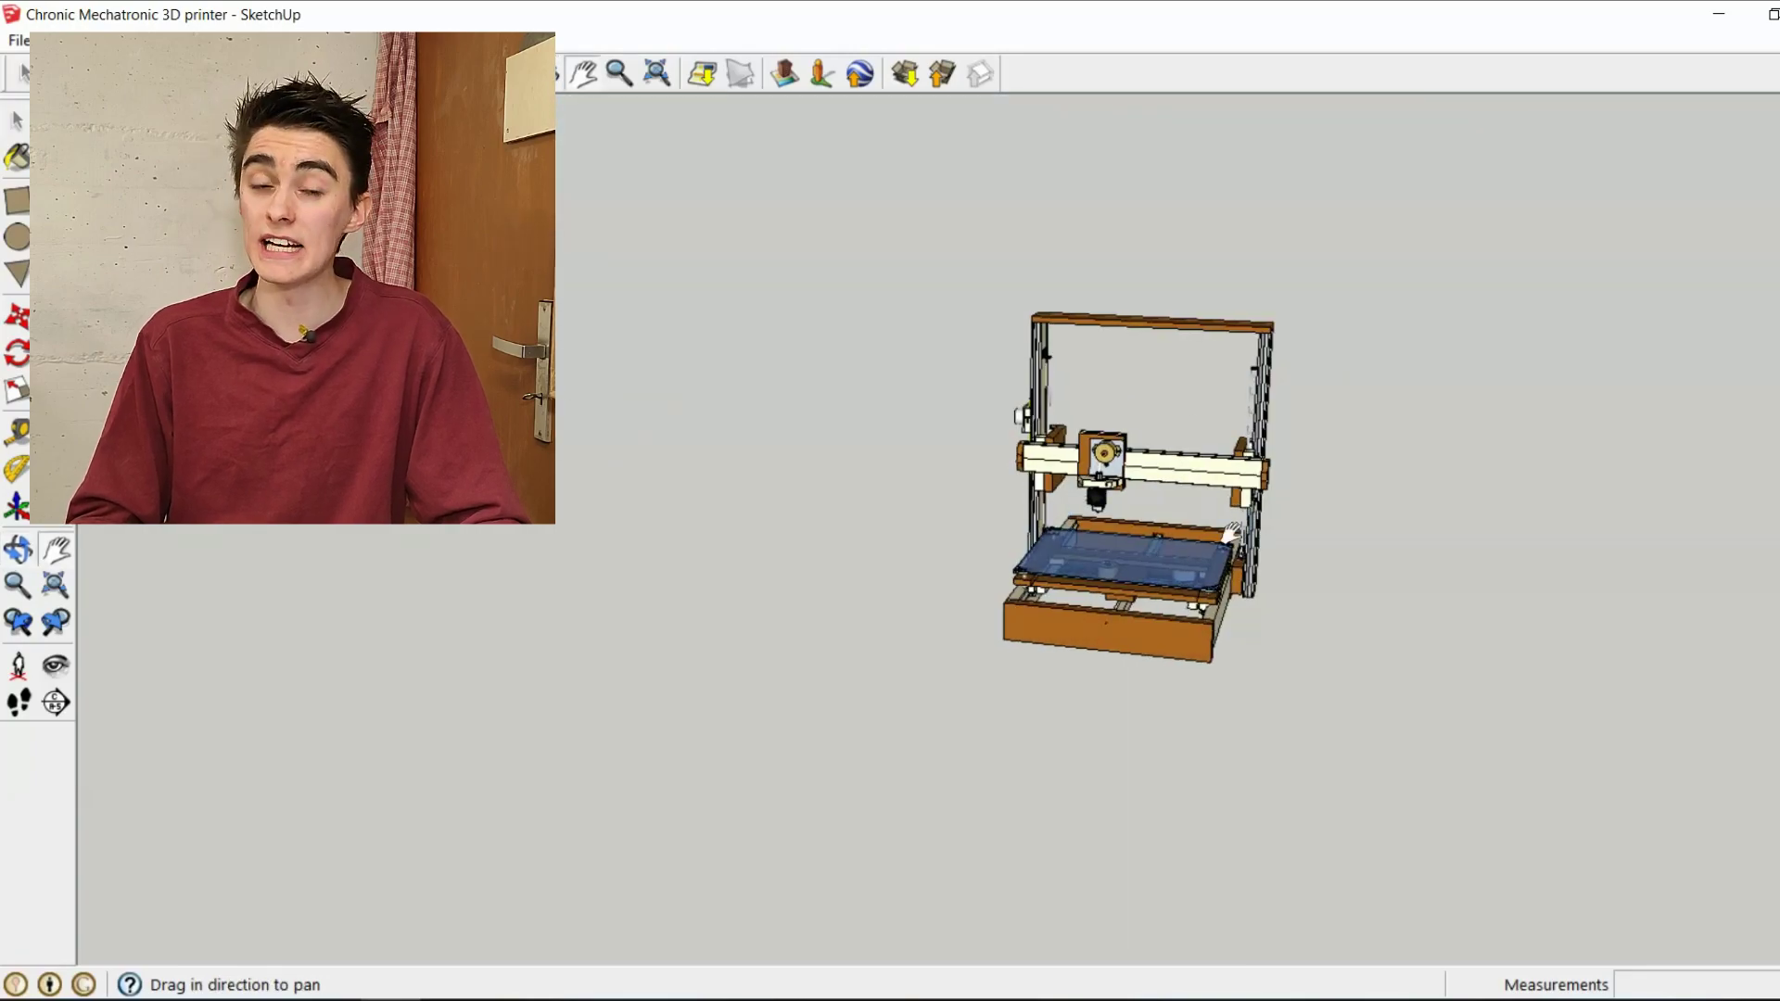
pyautogui.keyDown('shift'); pyautogui.moveTo(1233, 531); pyautogui.dragTo(973, 522, button='middle'); pyautogui.keyUp('shift')
pyautogui.scroll(6, 979, 521)
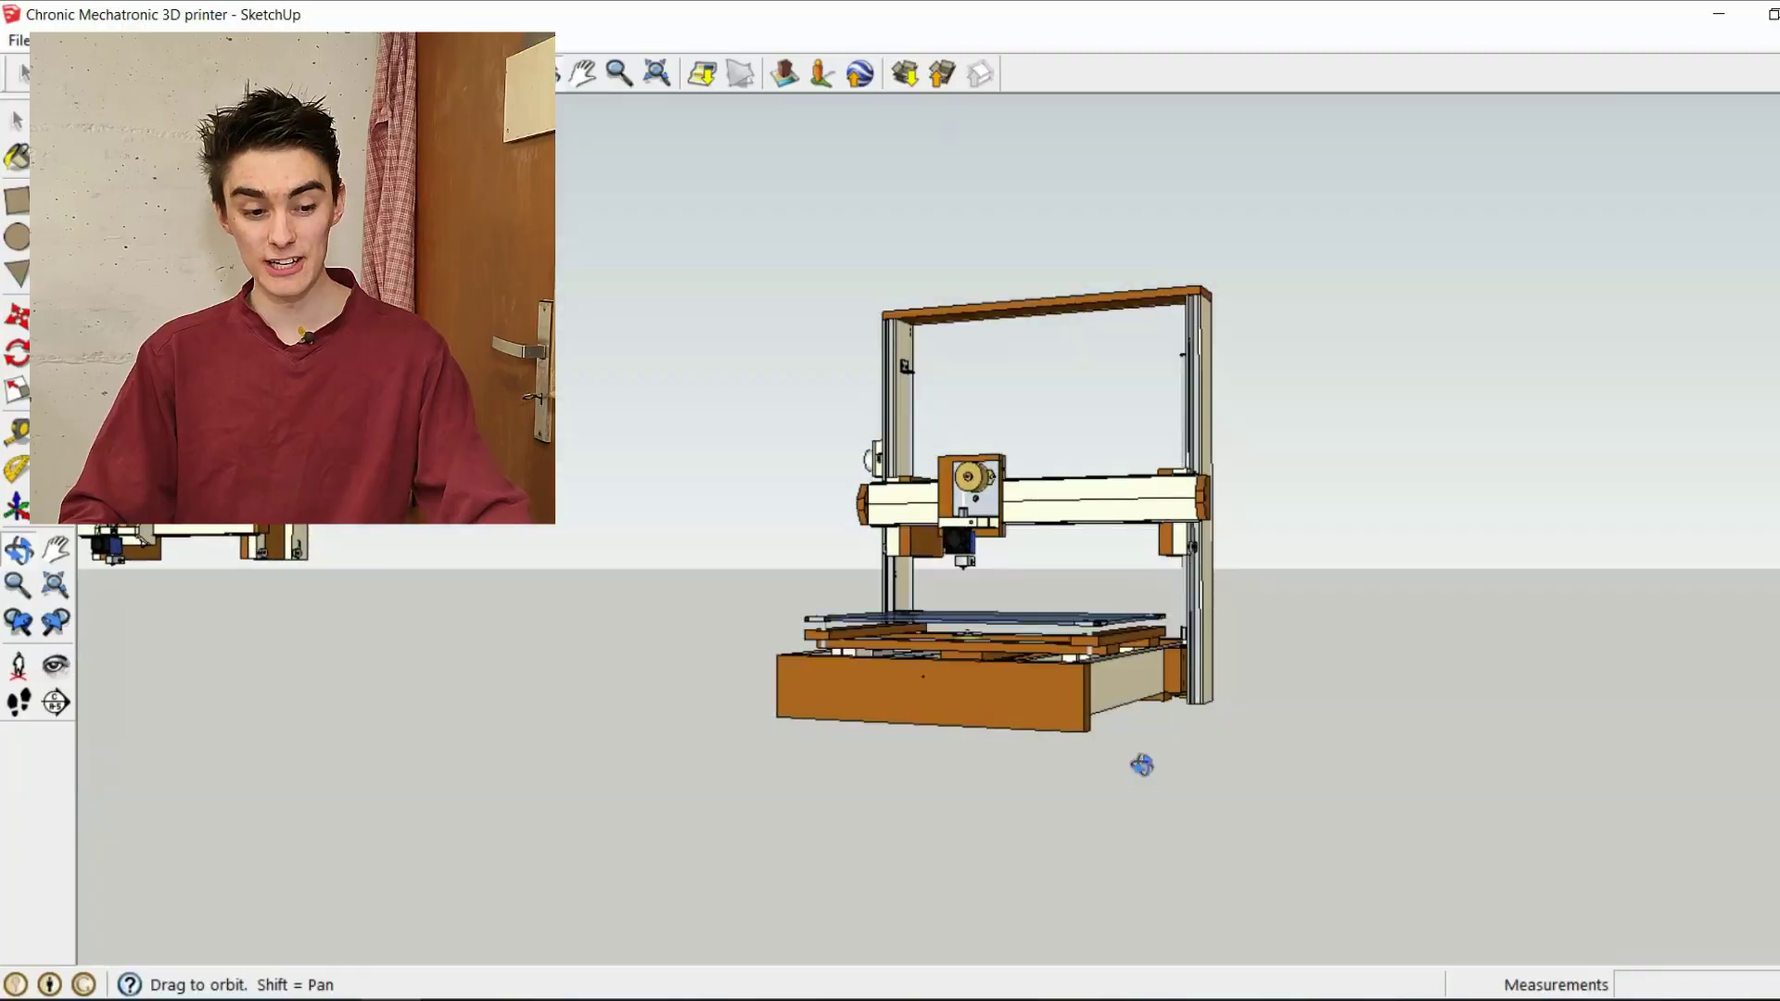
pyautogui.moveTo(1141, 763); pyautogui.dragTo(1114, 666, button='middle')
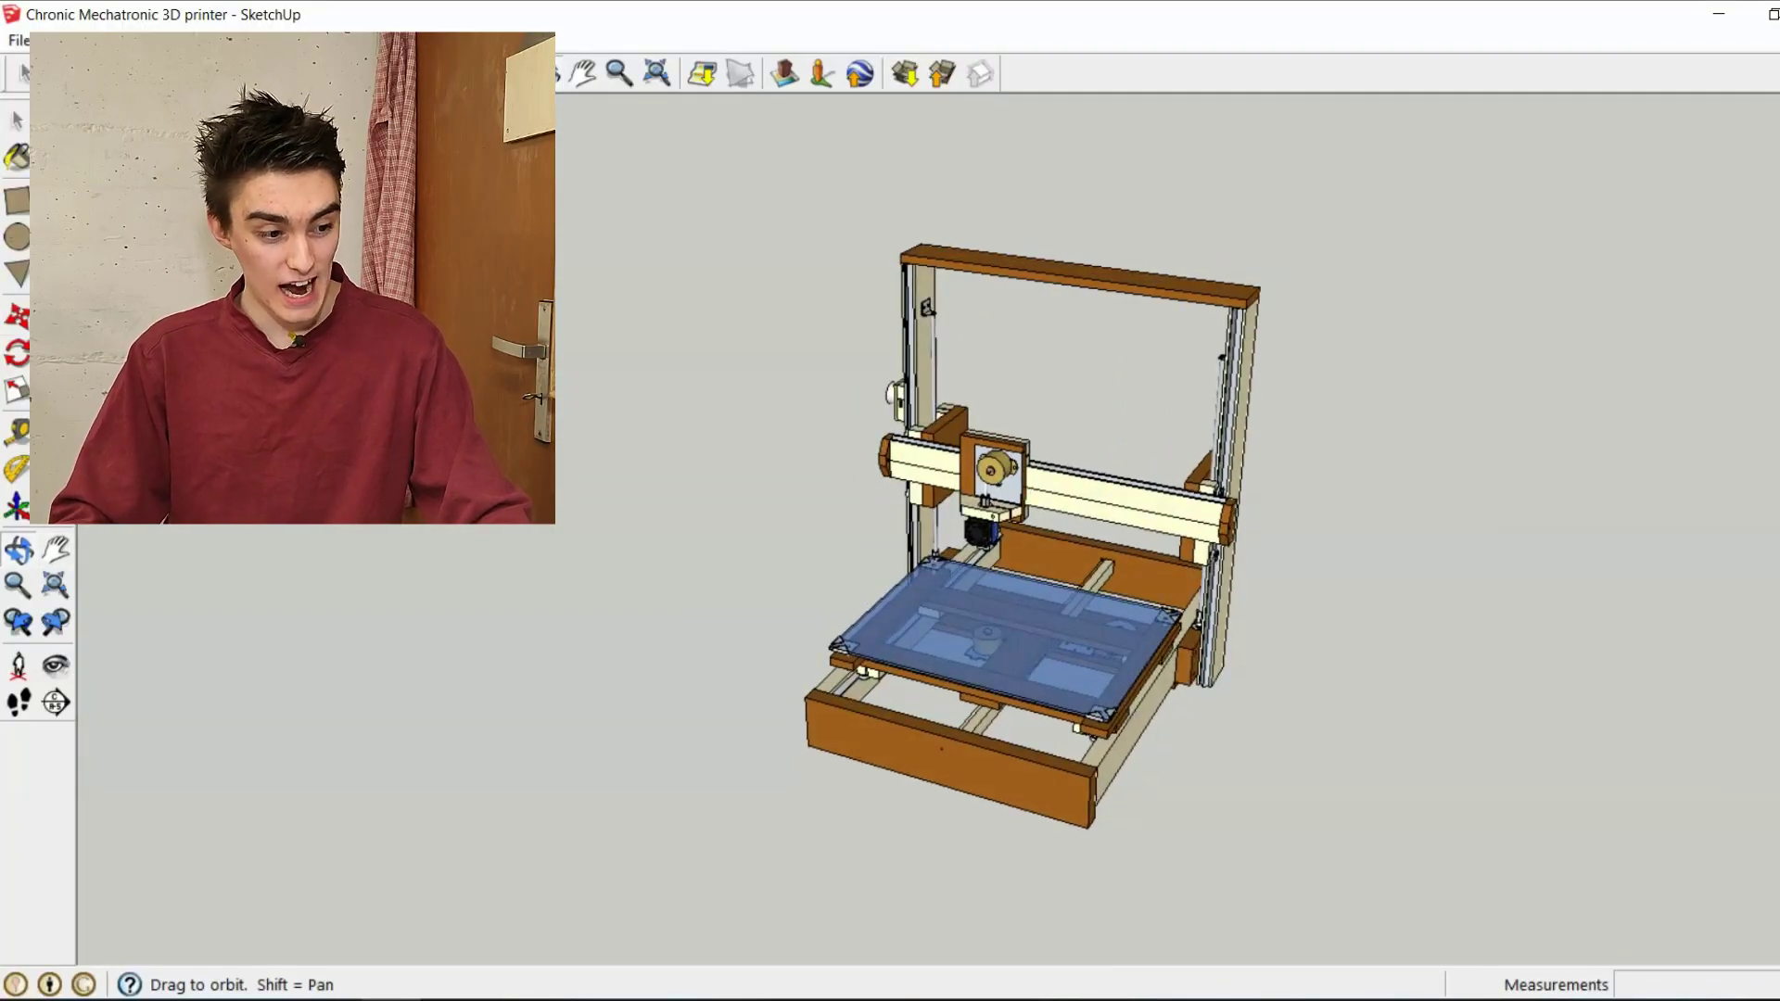